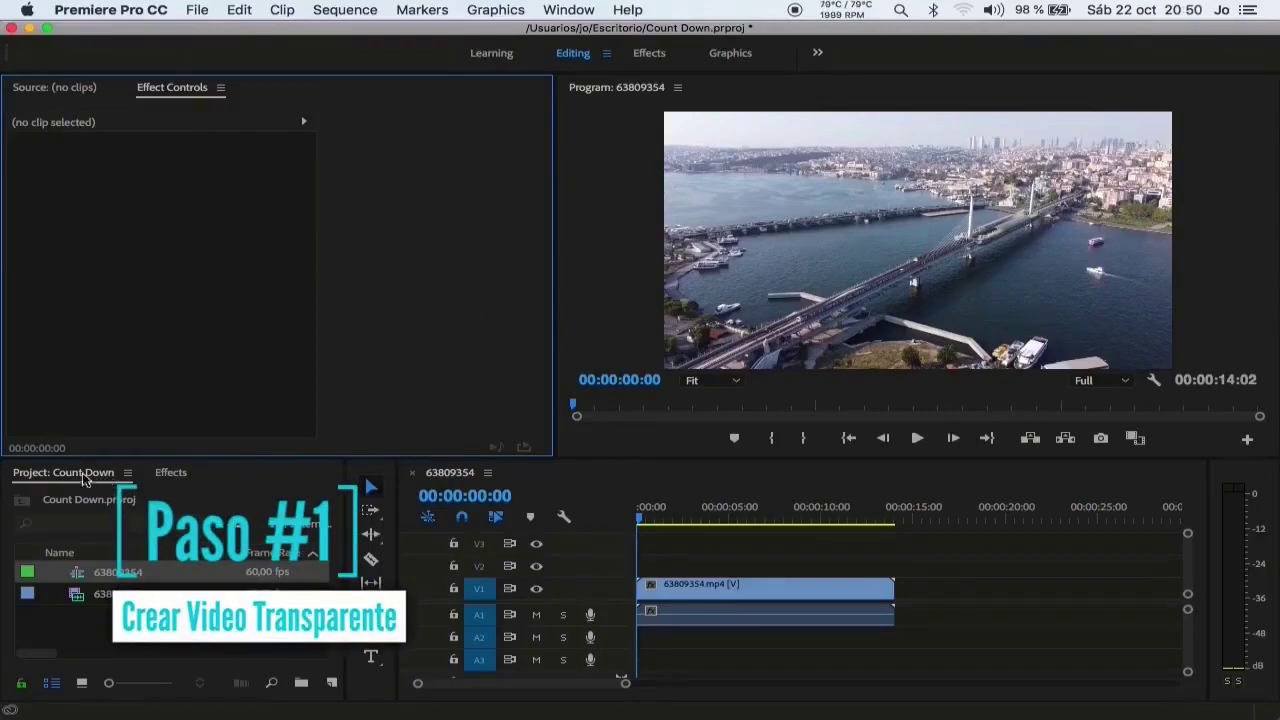
# - Create a 1280×720 Transparent Video item and place it on V2 above the aerial clip
pyautogui.click(172, 473)
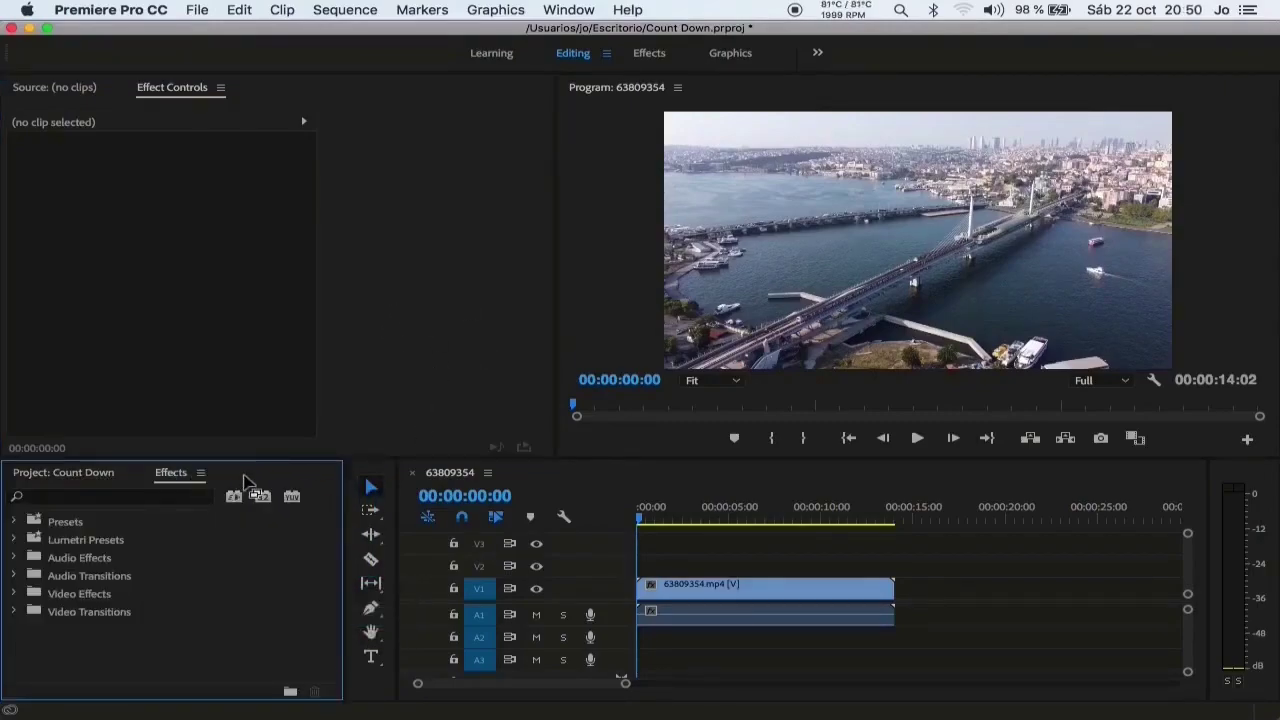
pyautogui.click(72, 474)
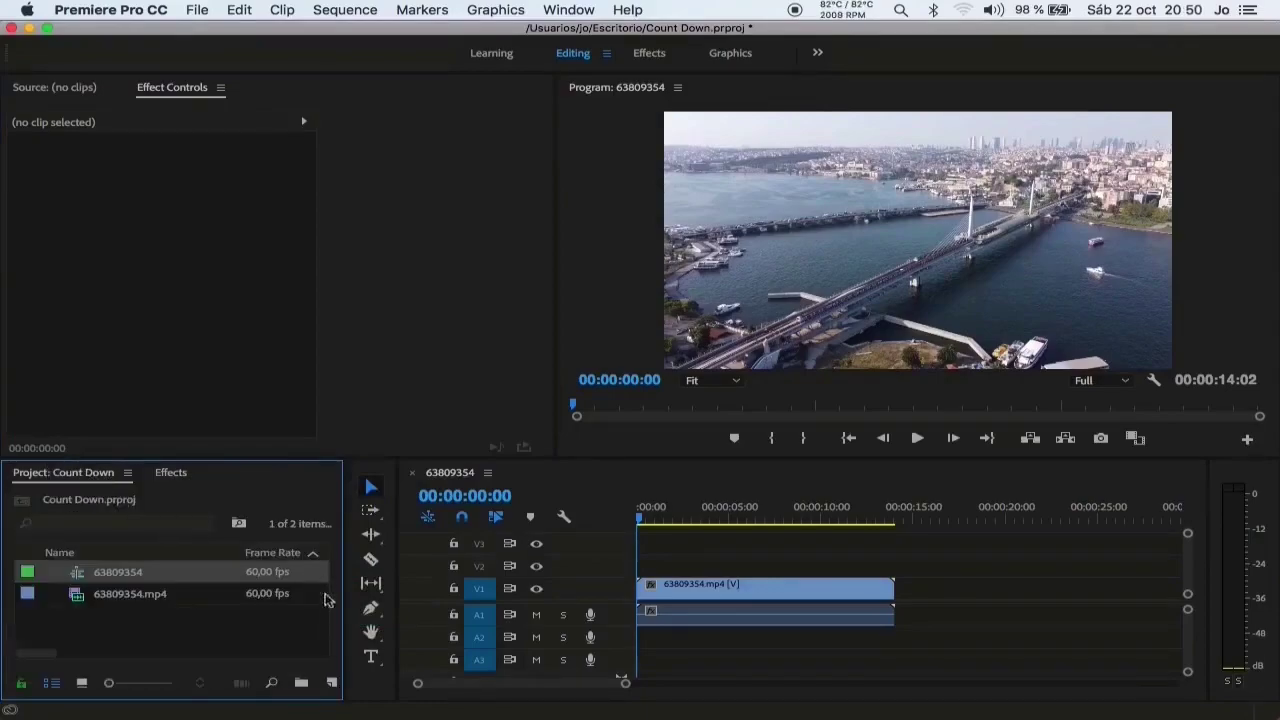
pyautogui.click(331, 686)
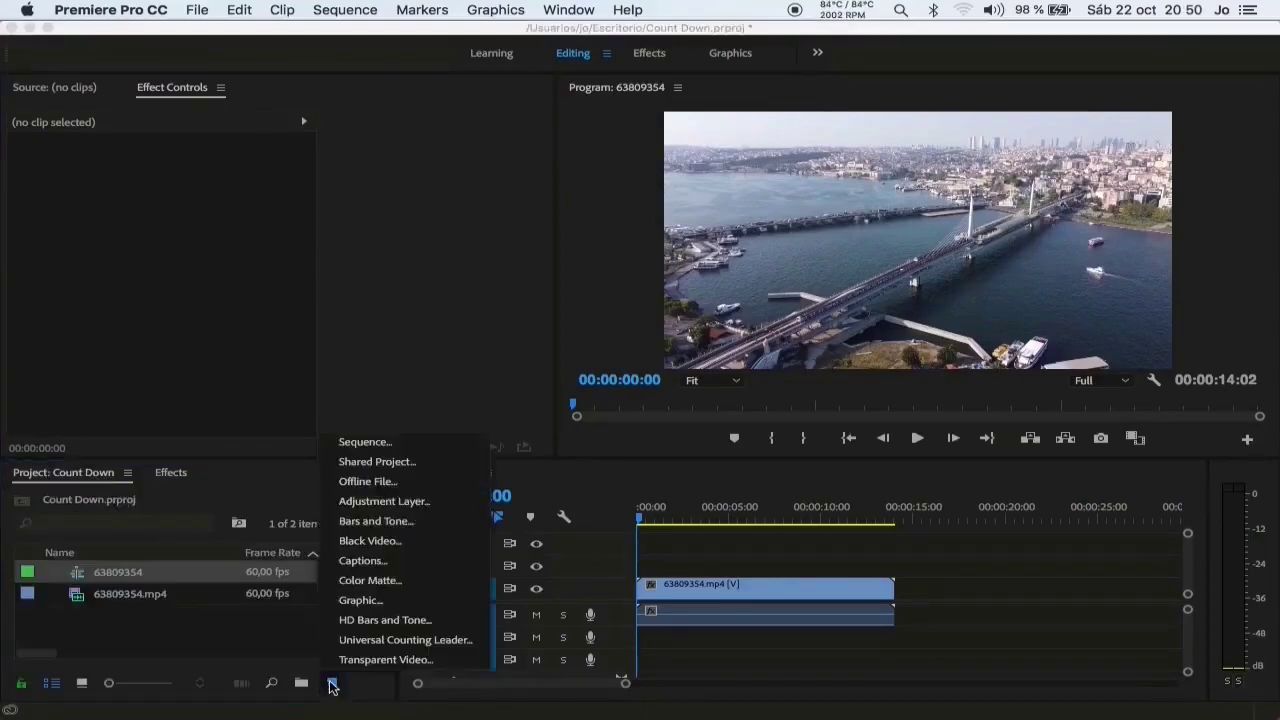
pyautogui.click(390, 663)
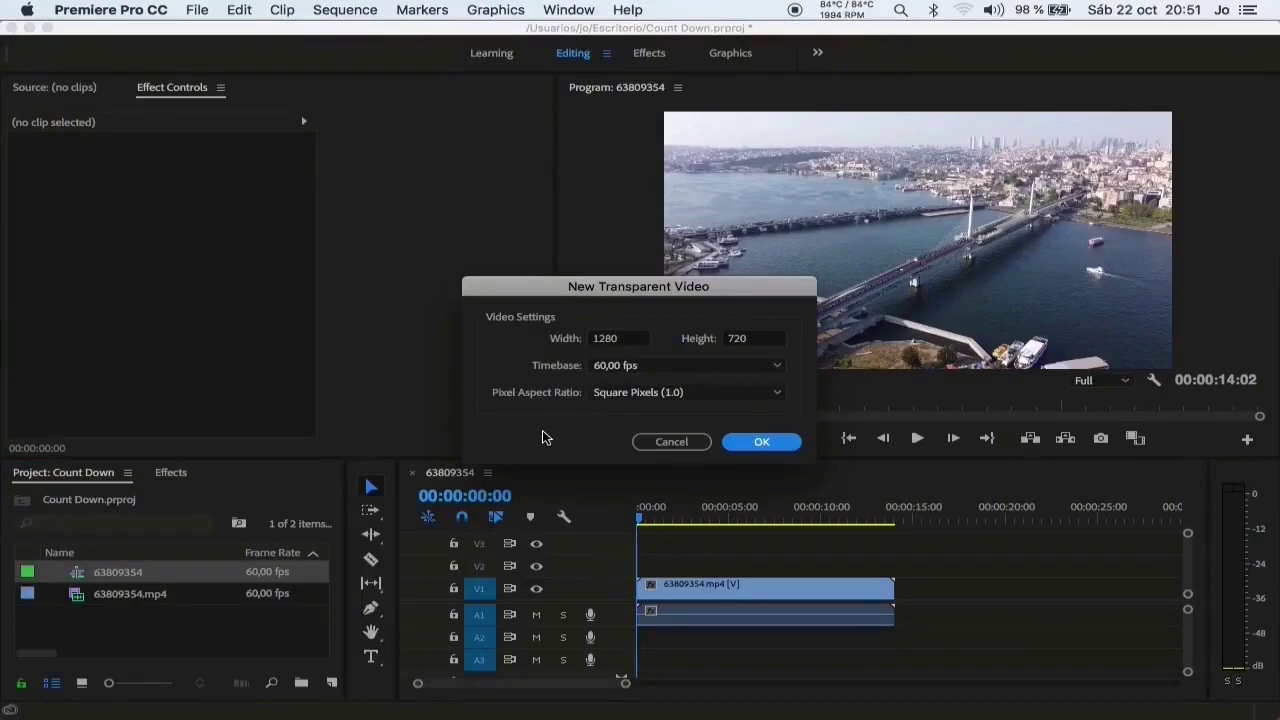
pyautogui.click(765, 442)
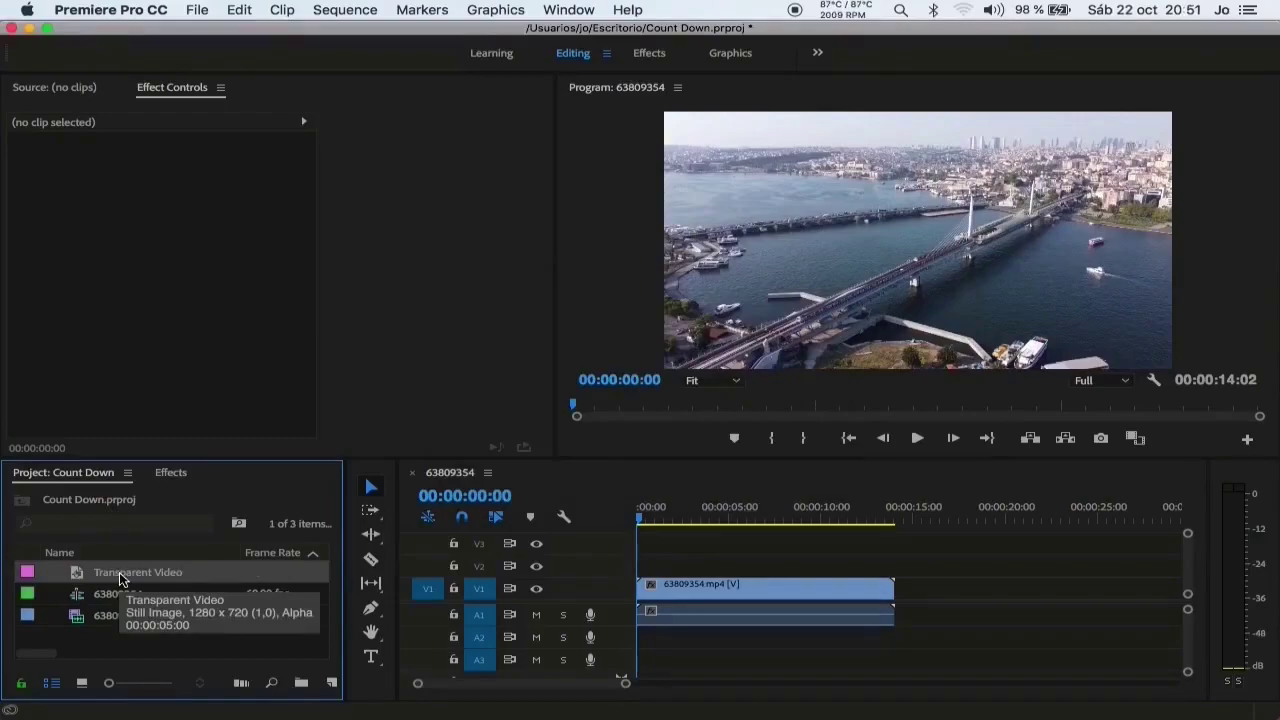
pyautogui.moveTo(119, 572); pyautogui.dragTo(893, 565)
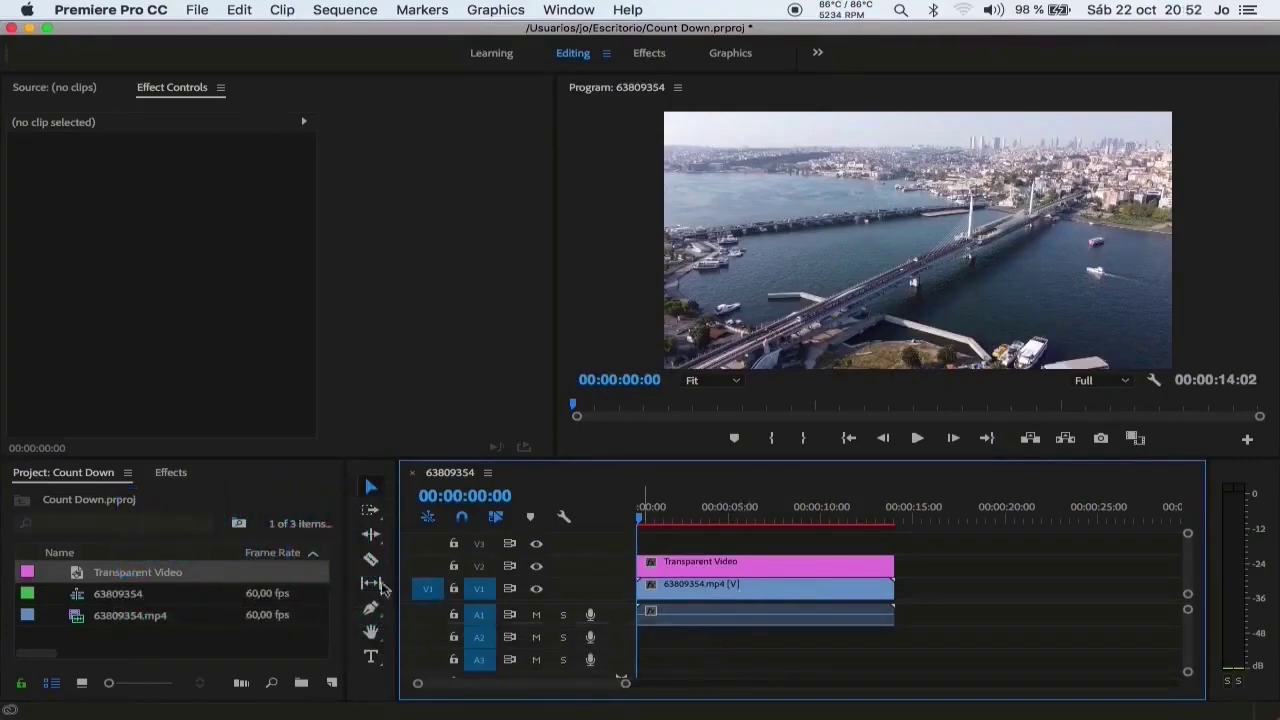
# - Find the Timecode effect by searching 'timeco' and apply it to the Transparent Video clip
pyautogui.click(172, 474)
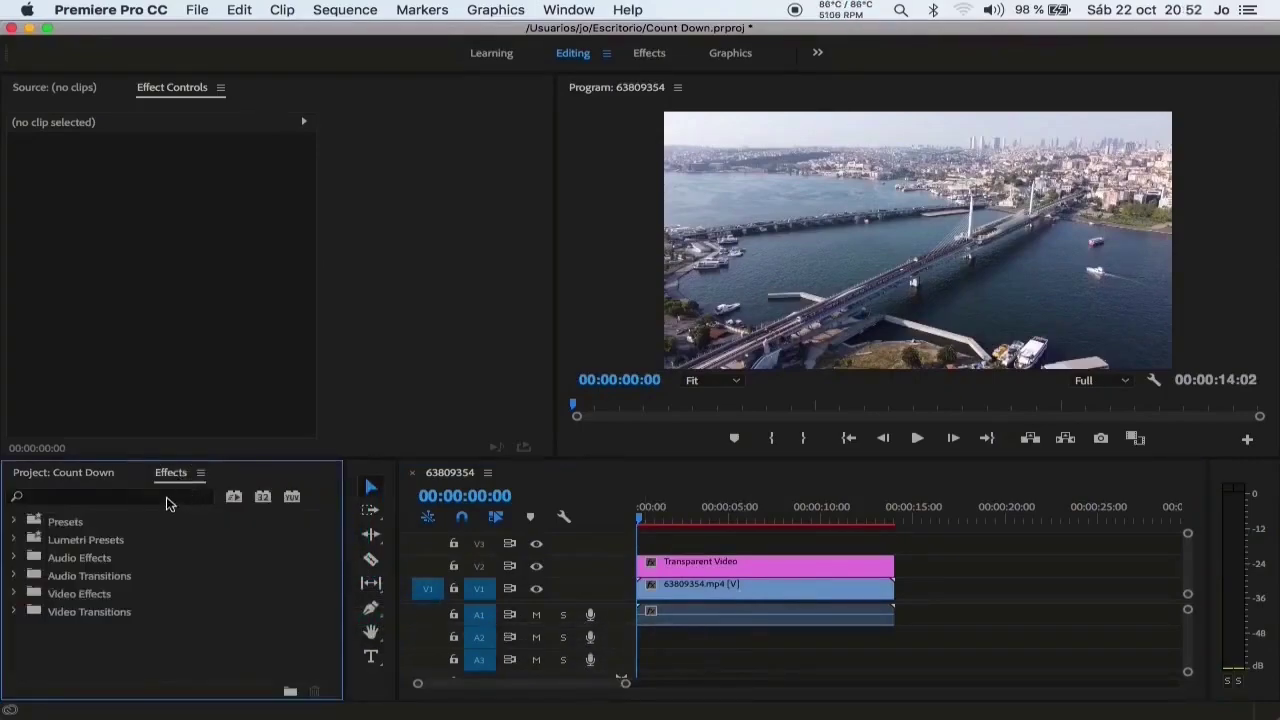
pyautogui.click(167, 497)
pyautogui.write('time')
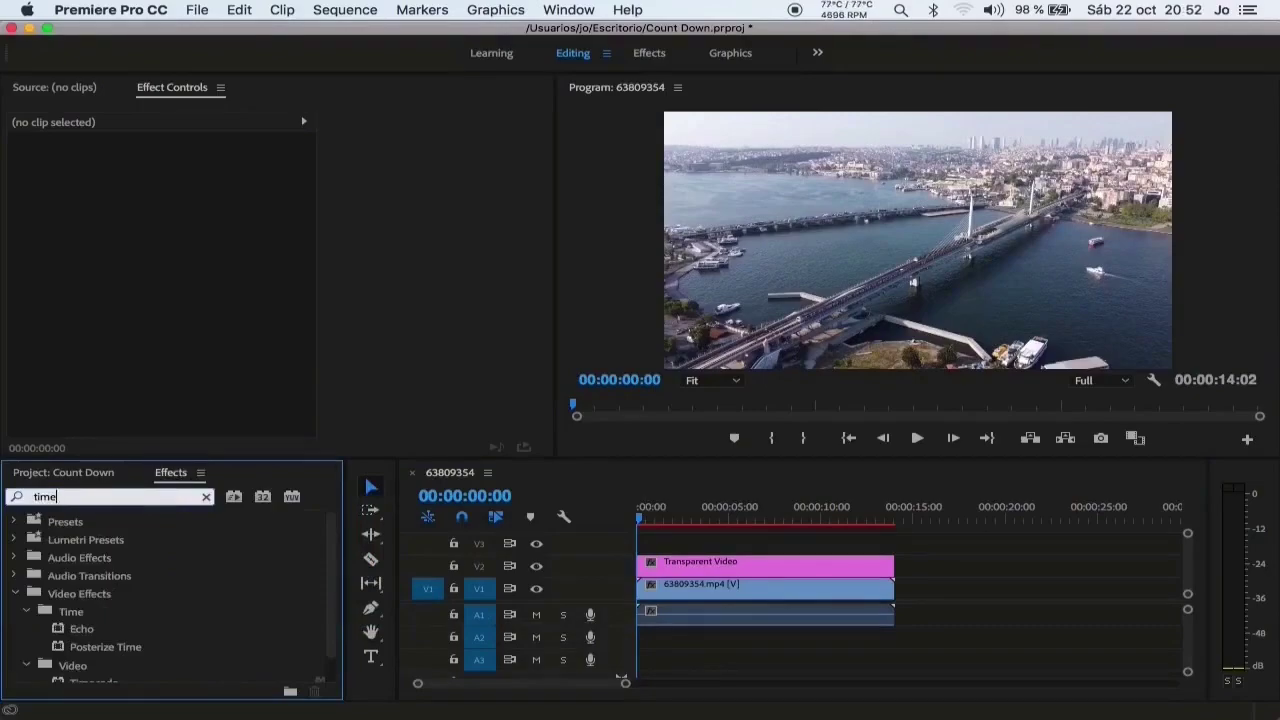
pyautogui.write('co')
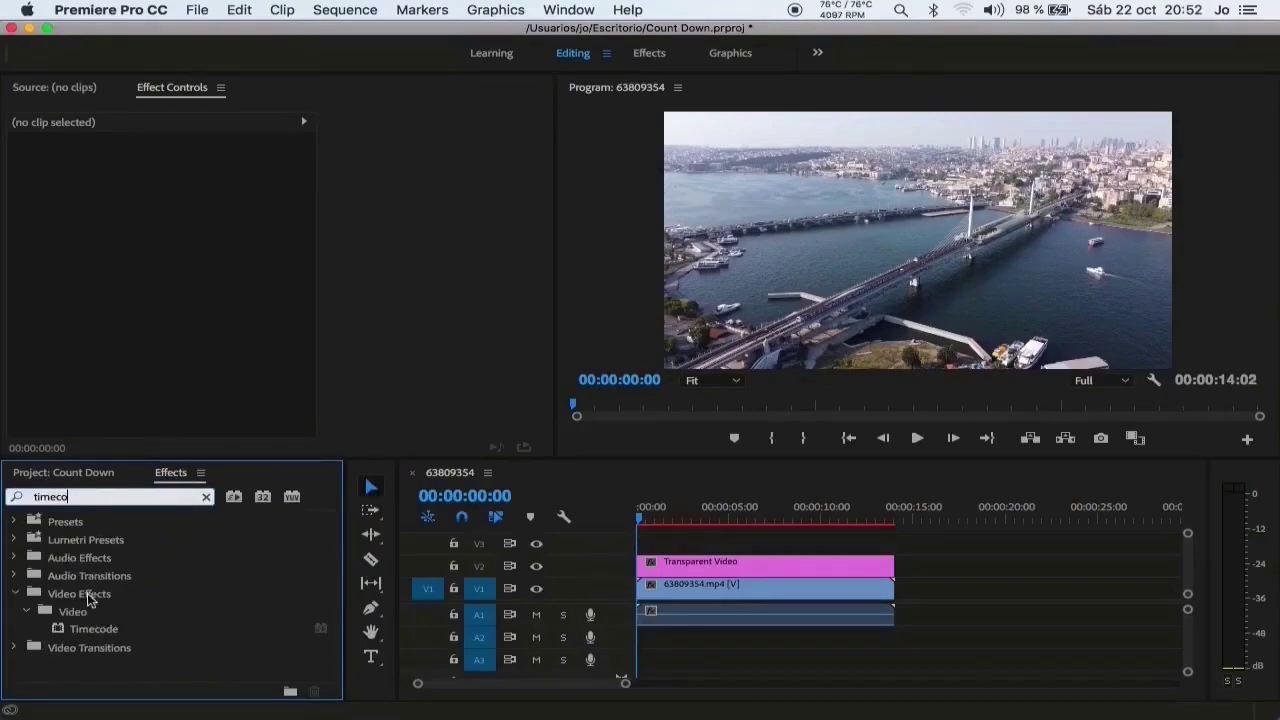
pyautogui.click(82, 628)
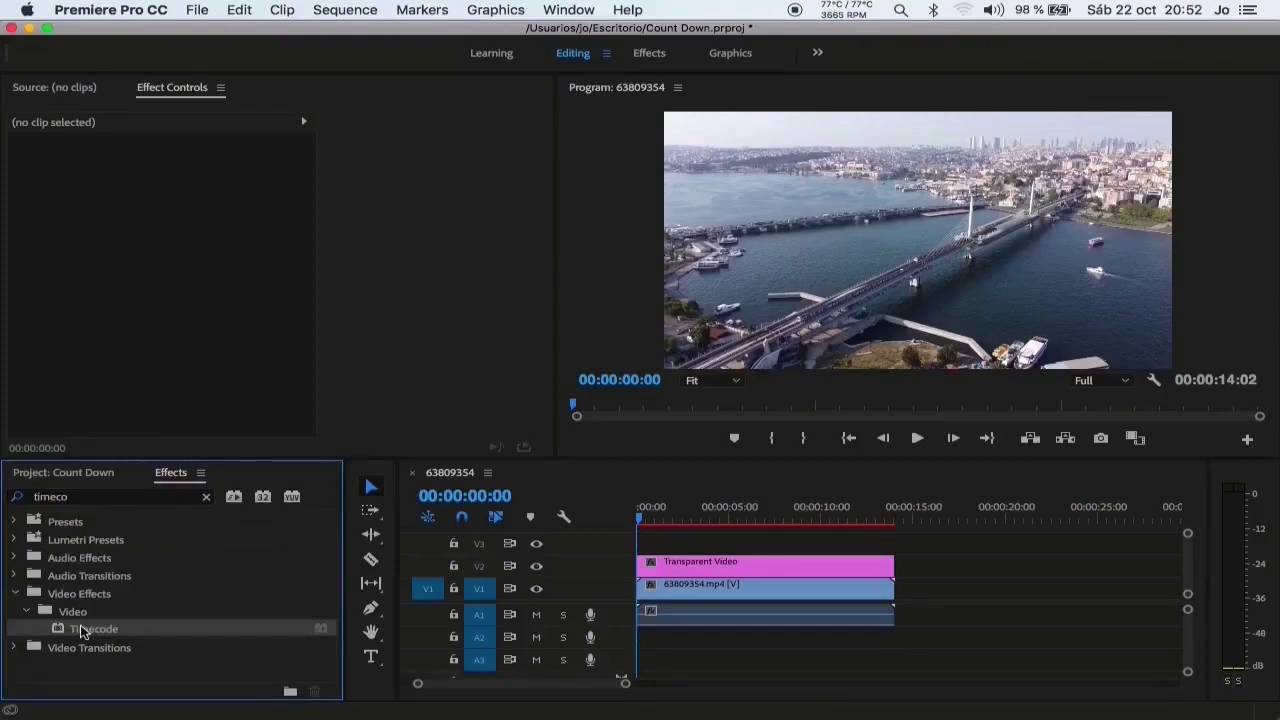
pyautogui.moveTo(80, 624)
pyautogui.mouseDown()
pyautogui.moveTo(667, 565)
pyautogui.moveTo(645, 568)
pyautogui.mouseUp()
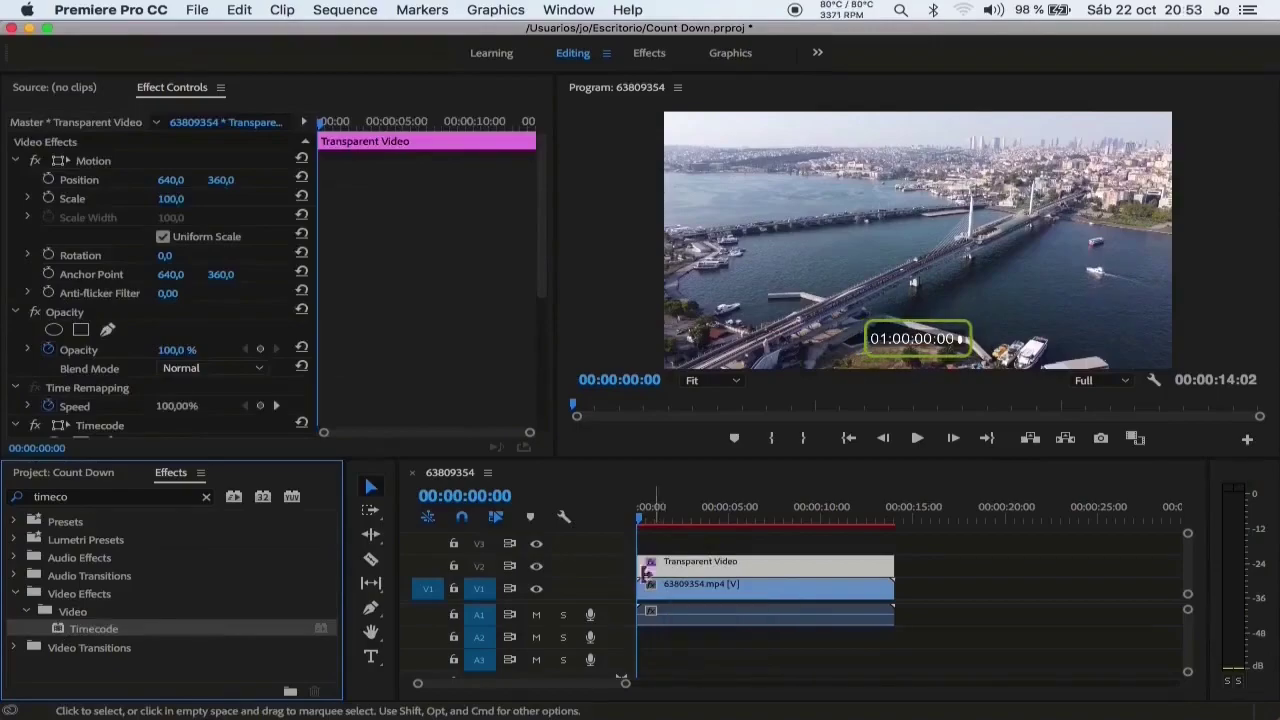
pyautogui.click(614, 206)
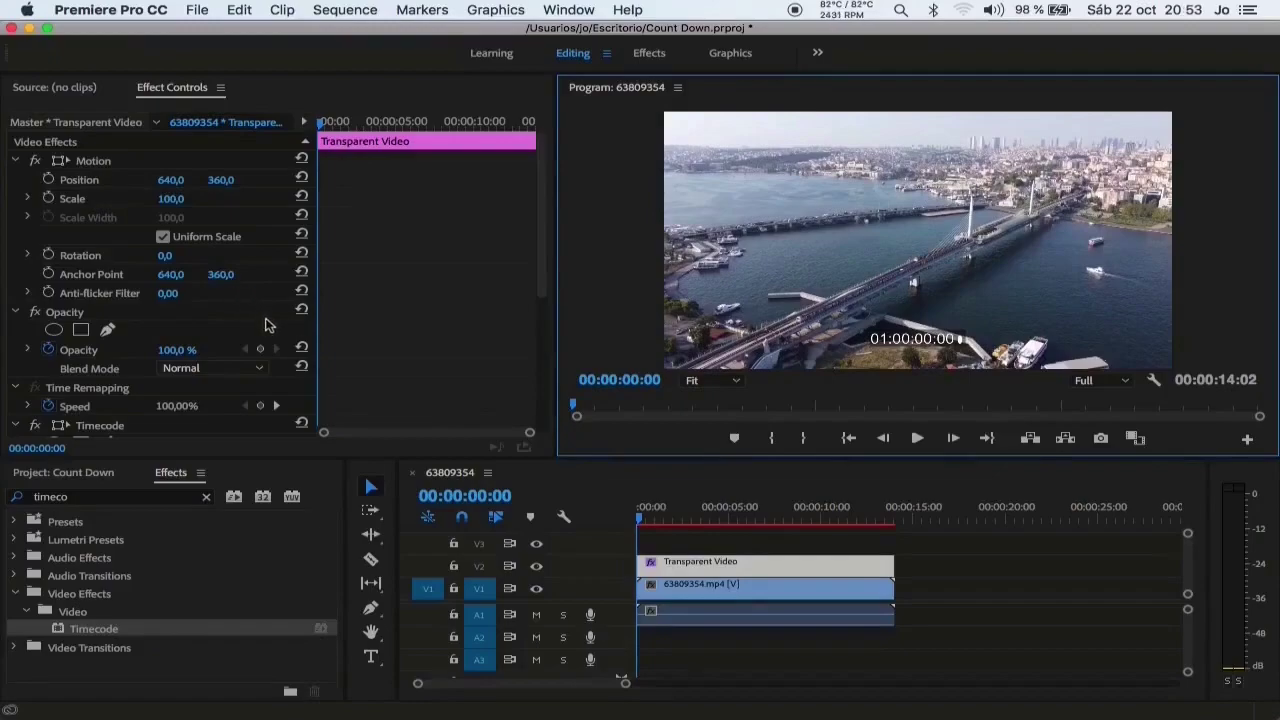
pyautogui.scroll(-5, 267, 322)
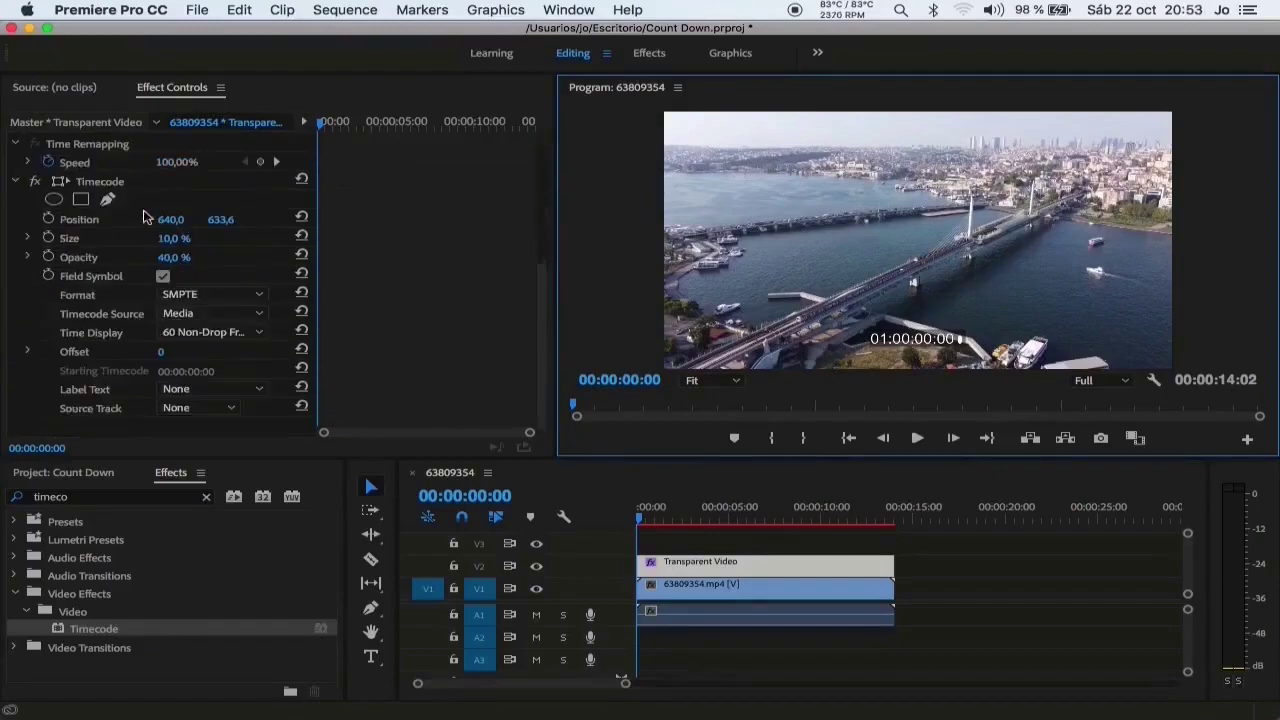
# - Turn off the timecode's field symbol, set background opacity to 0% and size to 40%
pyautogui.click(163, 277)
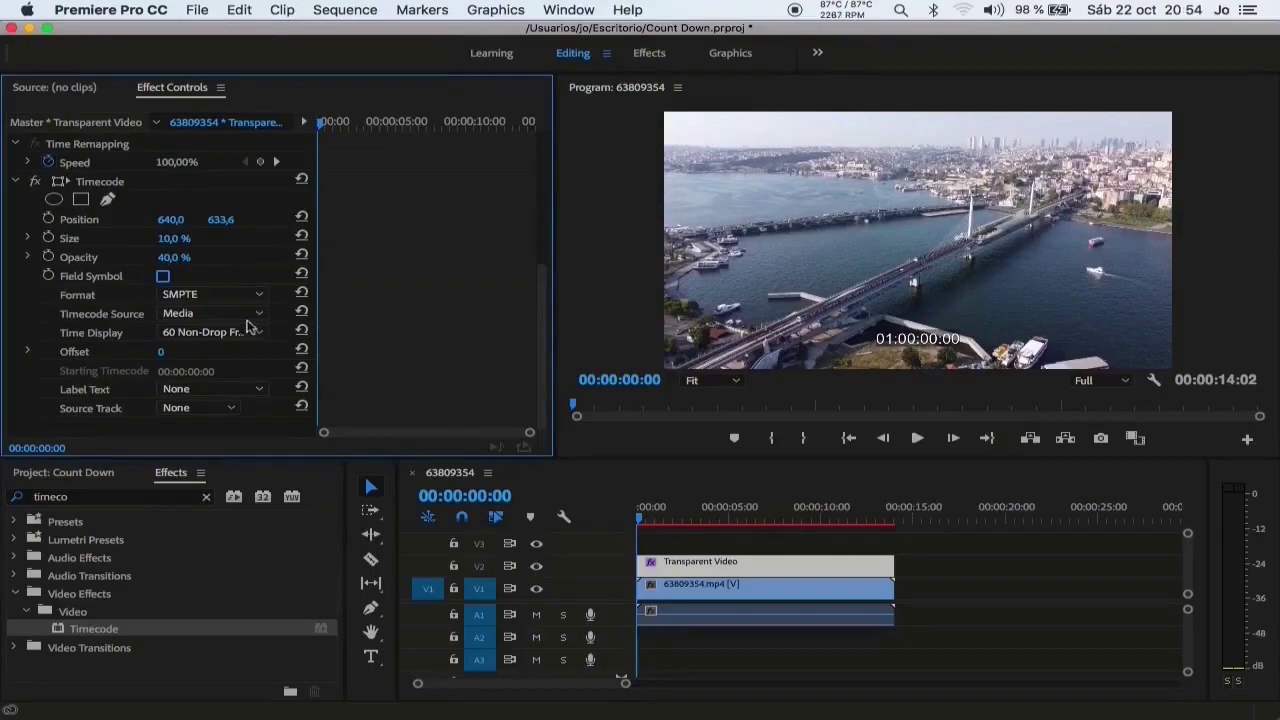
pyautogui.click(180, 257)
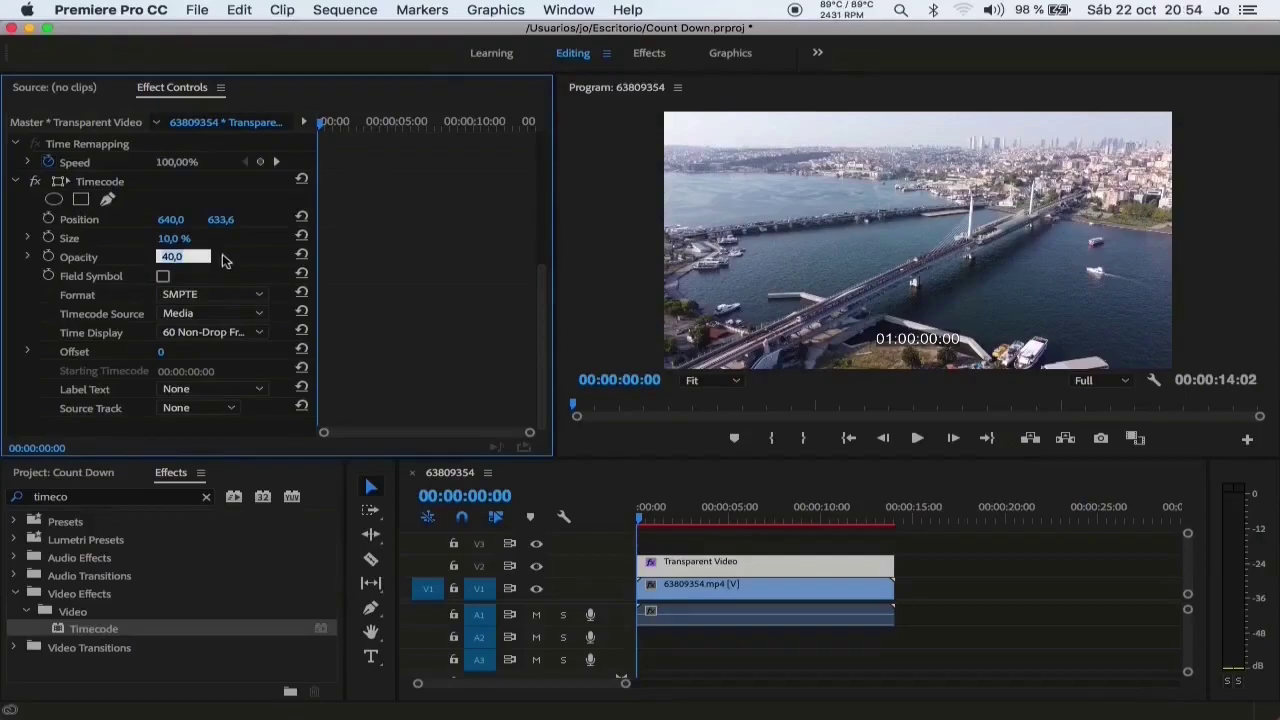
pyautogui.write('0')
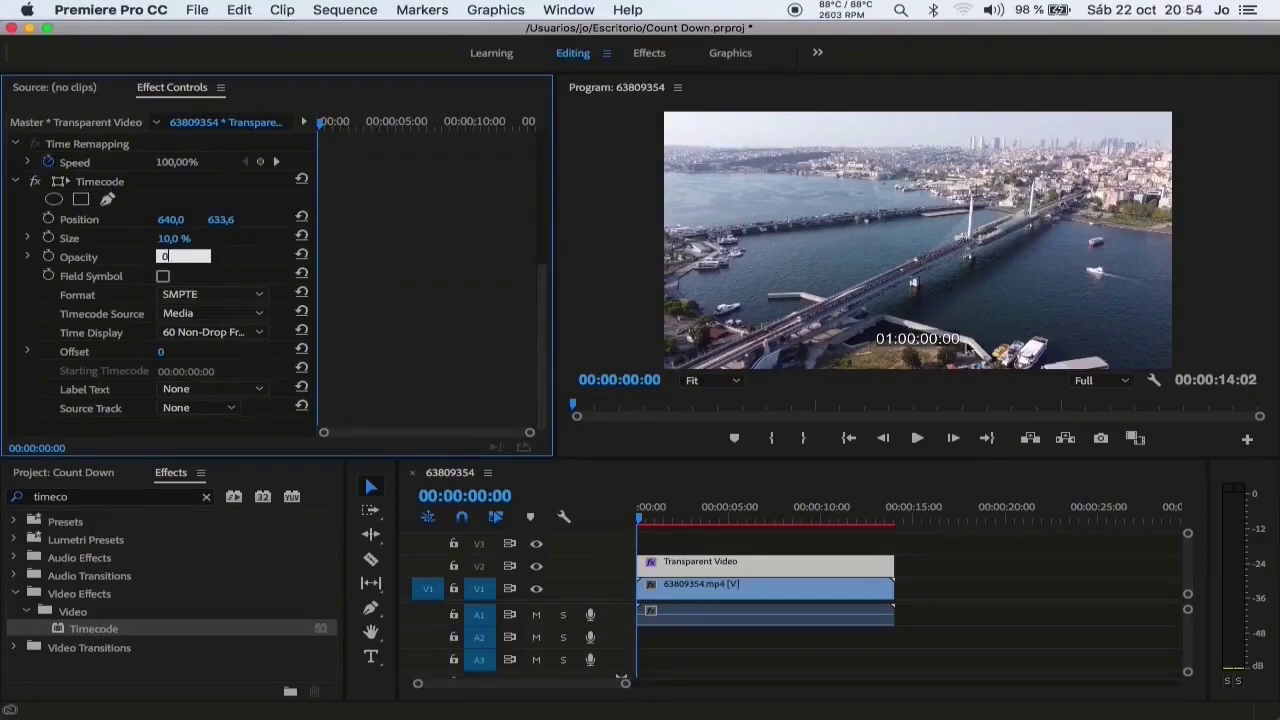
pyautogui.press('Return')
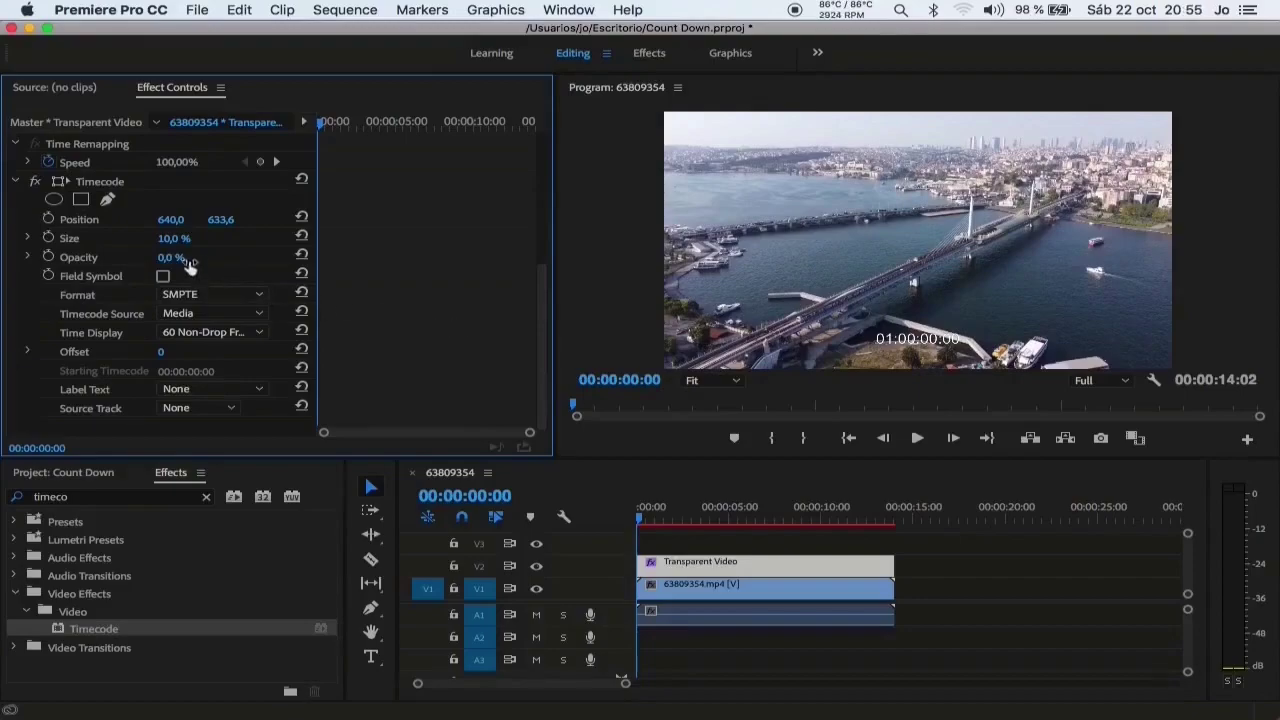
pyautogui.click(174, 239)
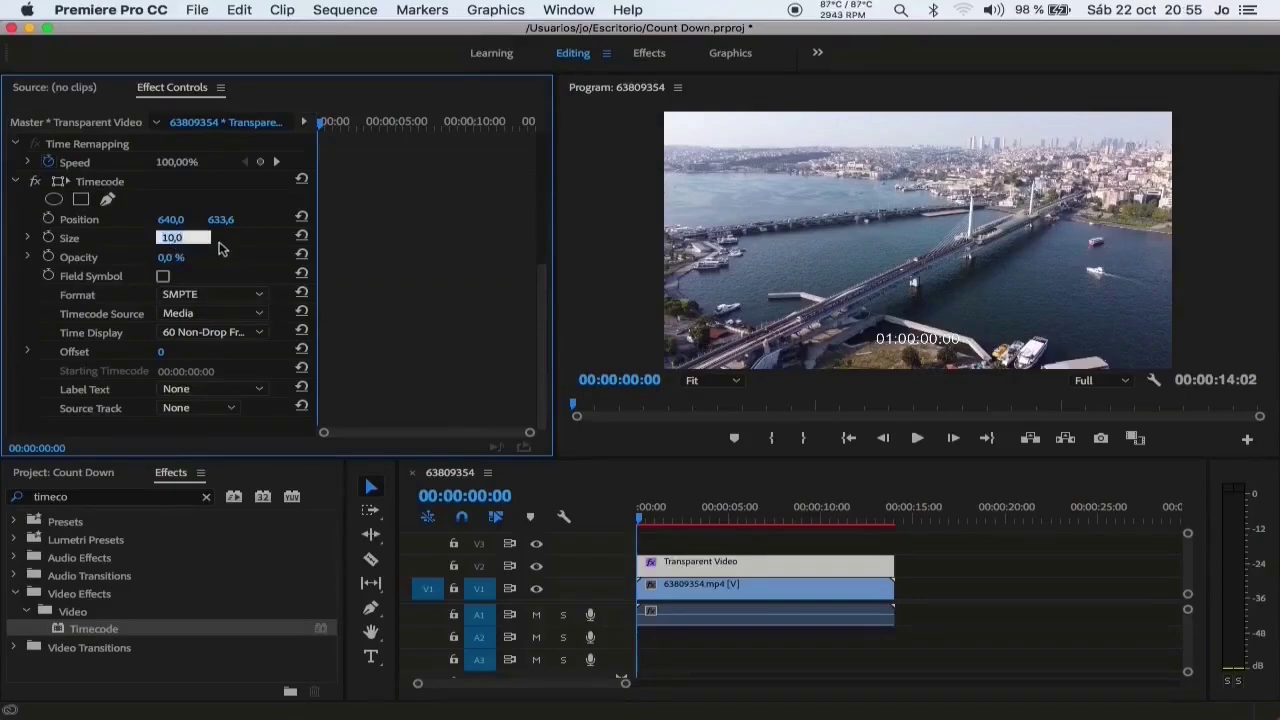
pyautogui.write('40')
pyautogui.press('Return')
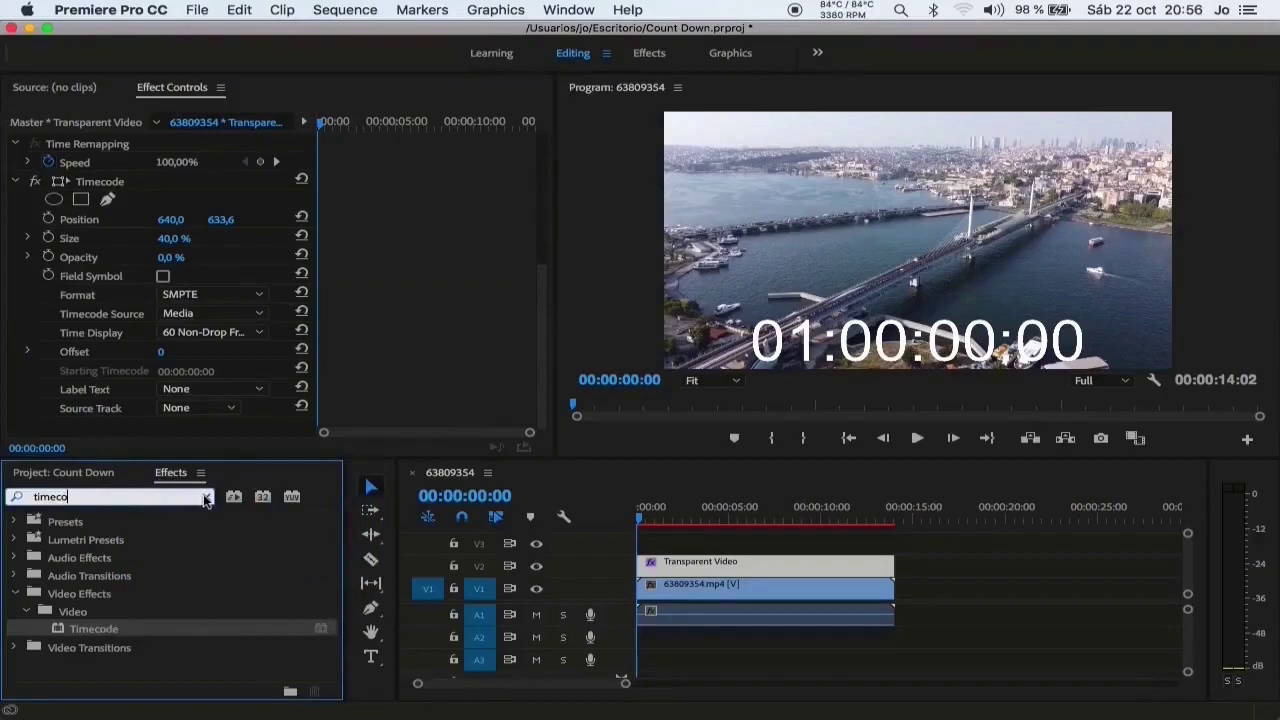
# - Find the Crop effect by searching 'crop' and apply it to the Transparent Video clip
pyautogui.click(206, 497)
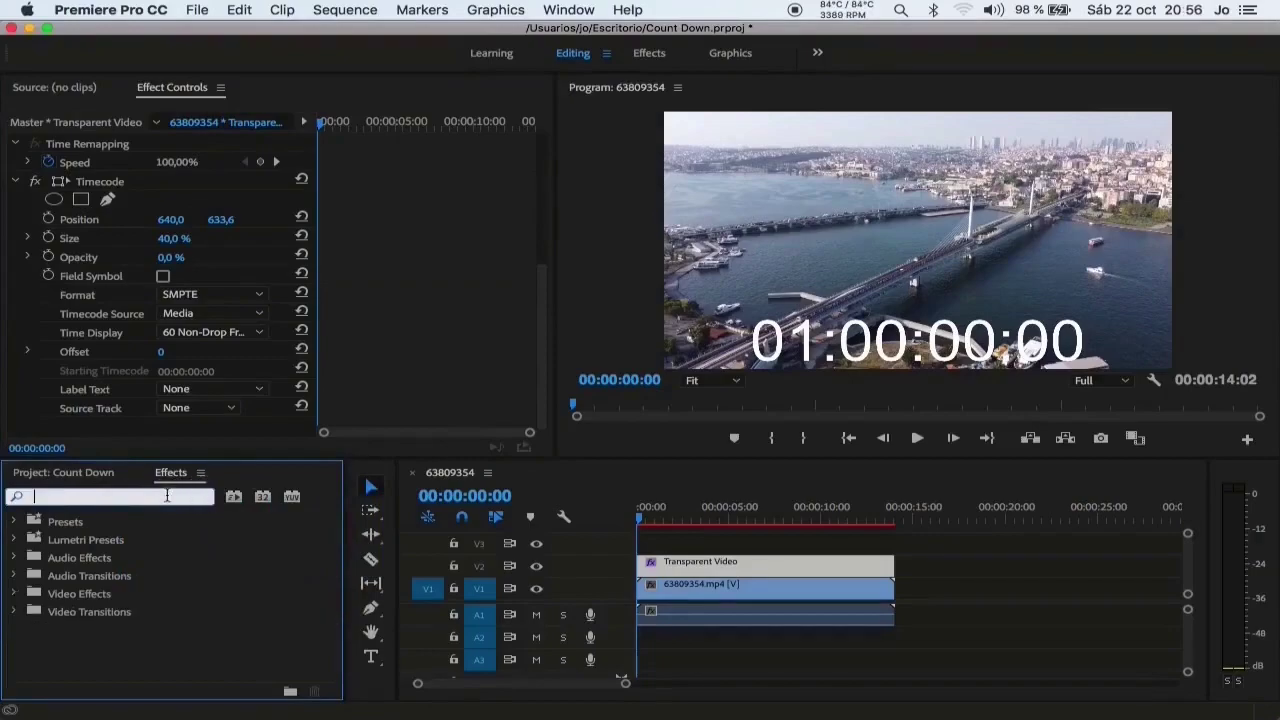
pyautogui.write('crop')
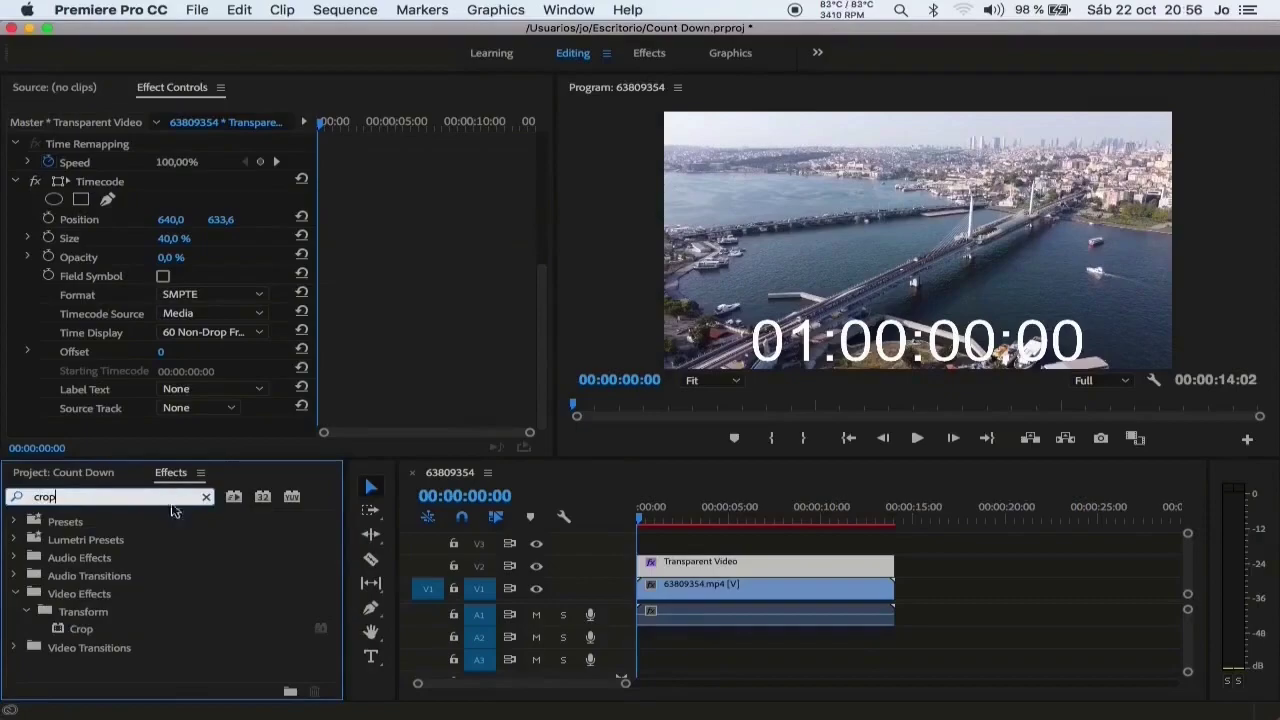
pyautogui.click(81, 630)
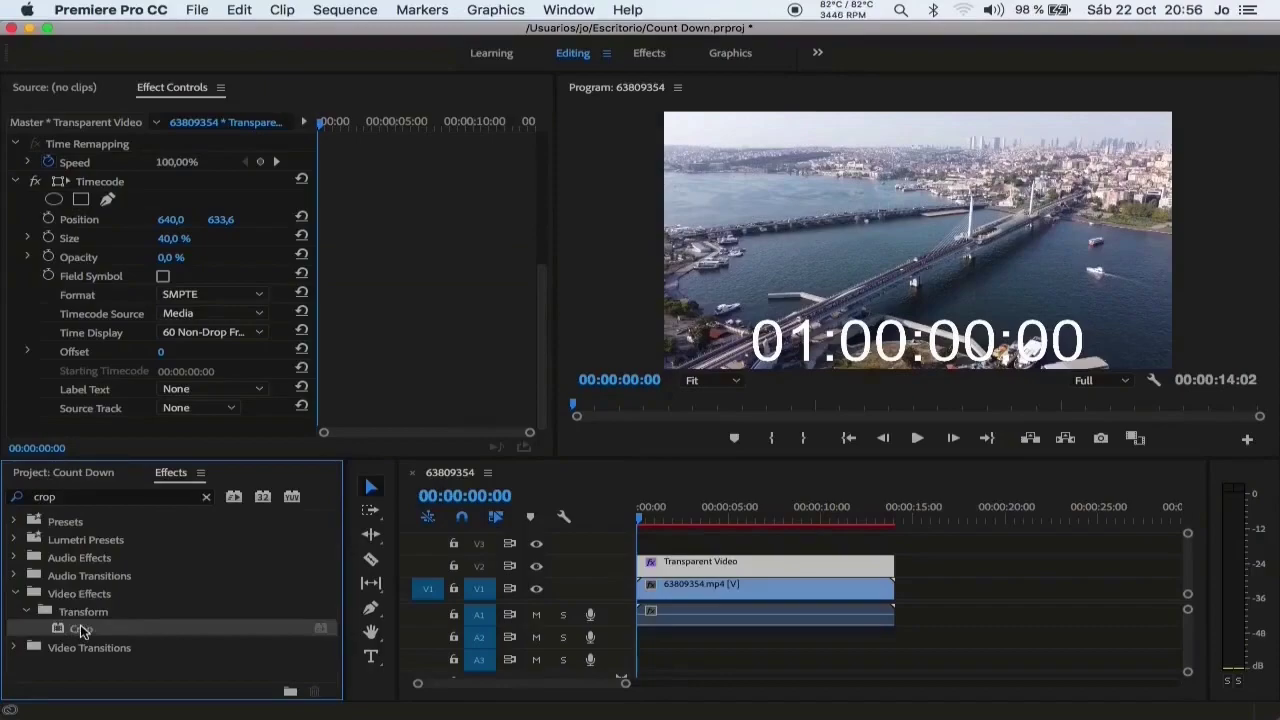
pyautogui.moveTo(81, 630); pyautogui.dragTo(667, 557)
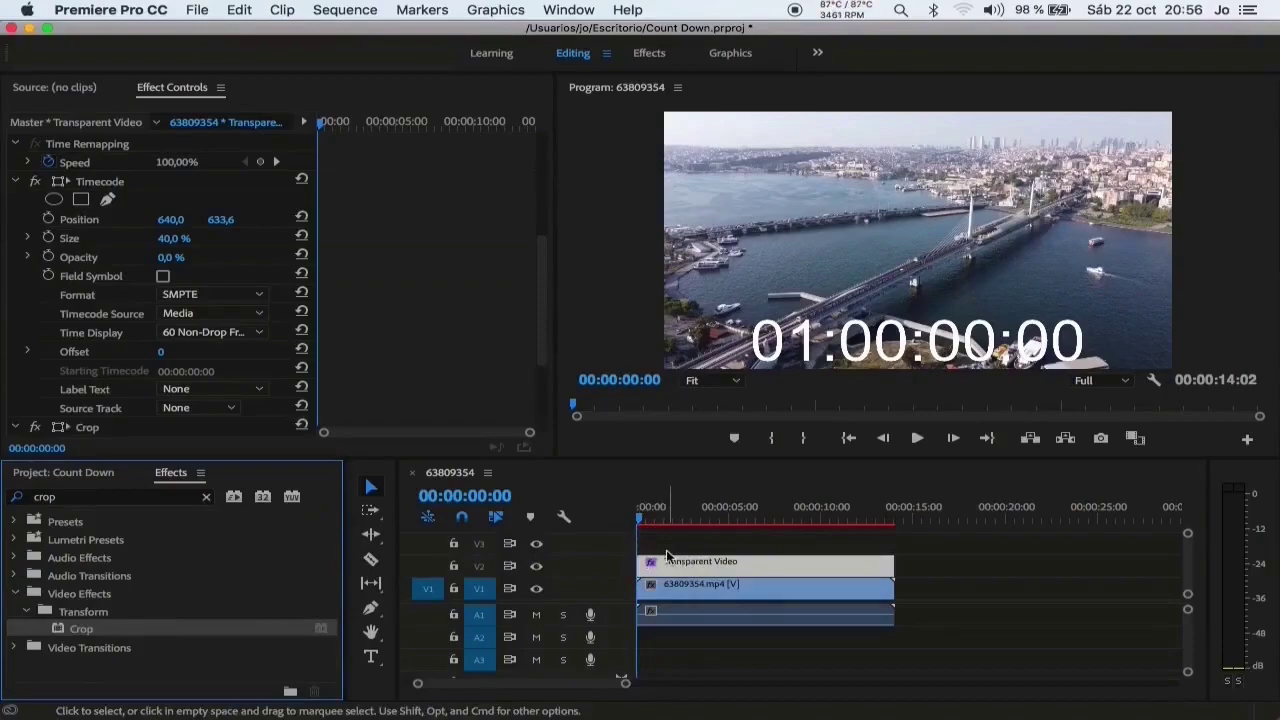
pyautogui.click(420, 320)
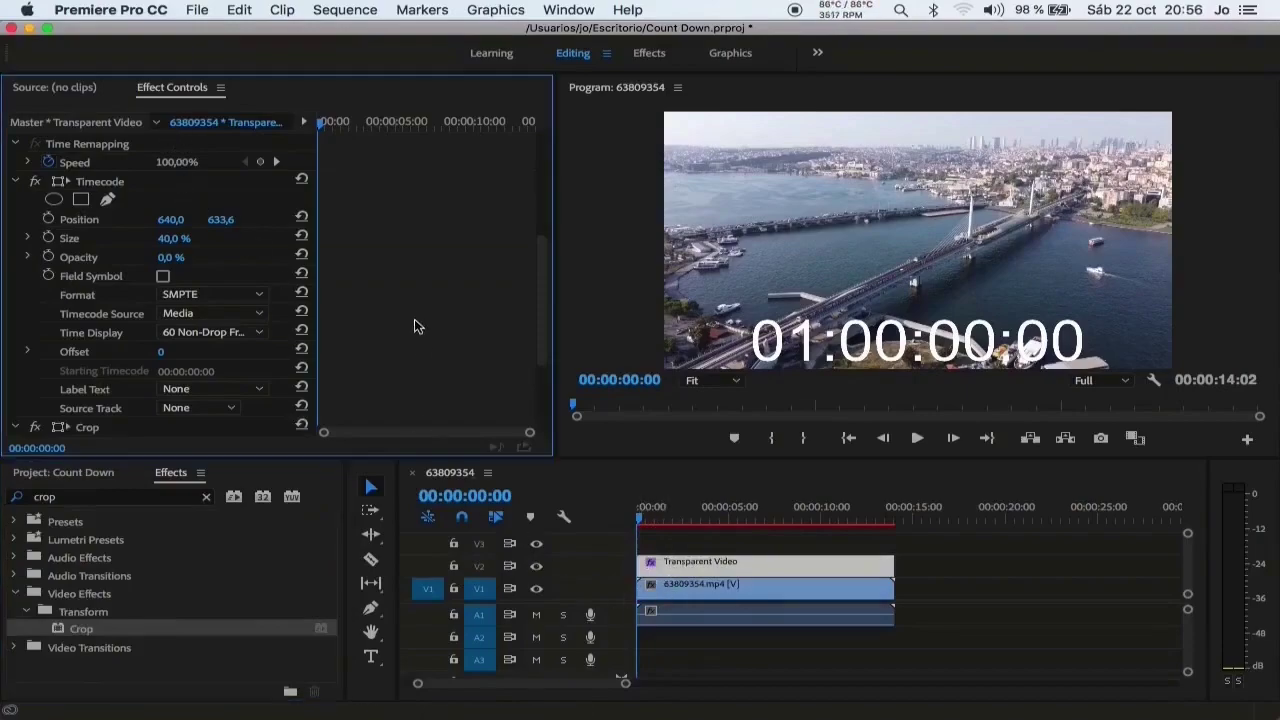
pyautogui.scroll(-3, 277, 347)
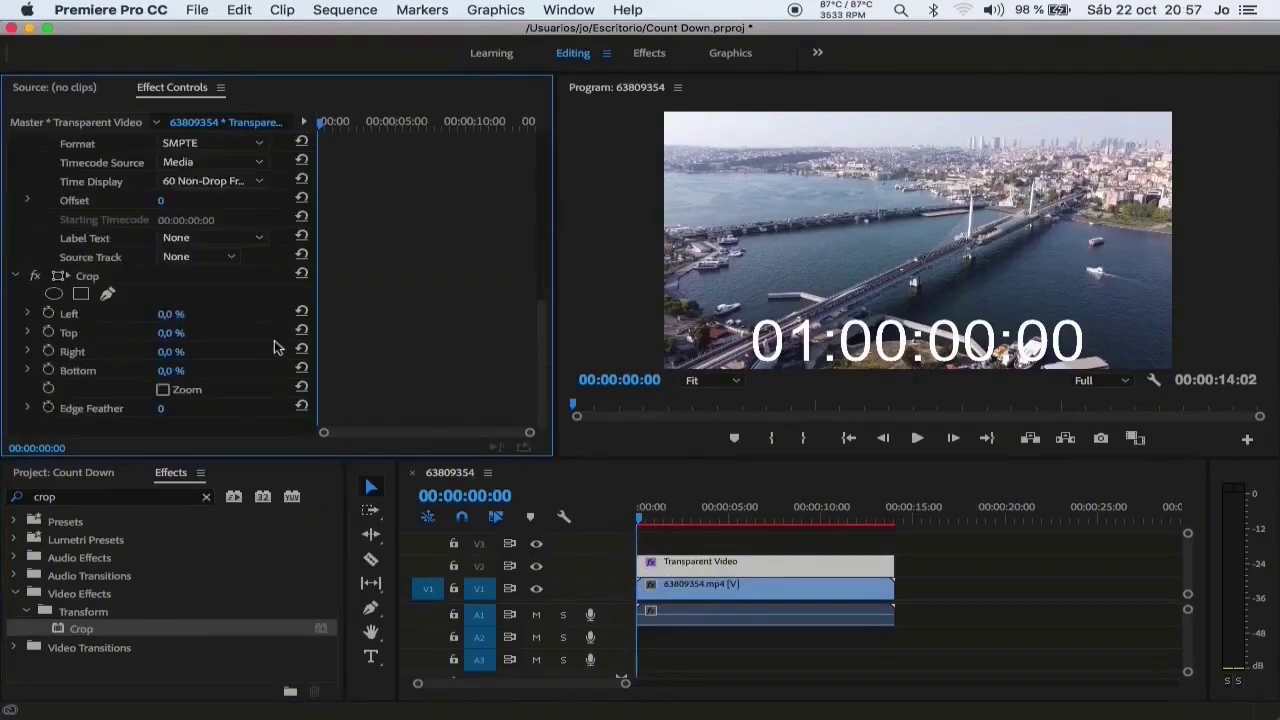
# - Crop the overlay to Left 33.5%, Right 33.5%, Top 75.9%, leaving only 00:00 visible
pyautogui.click(95, 277)
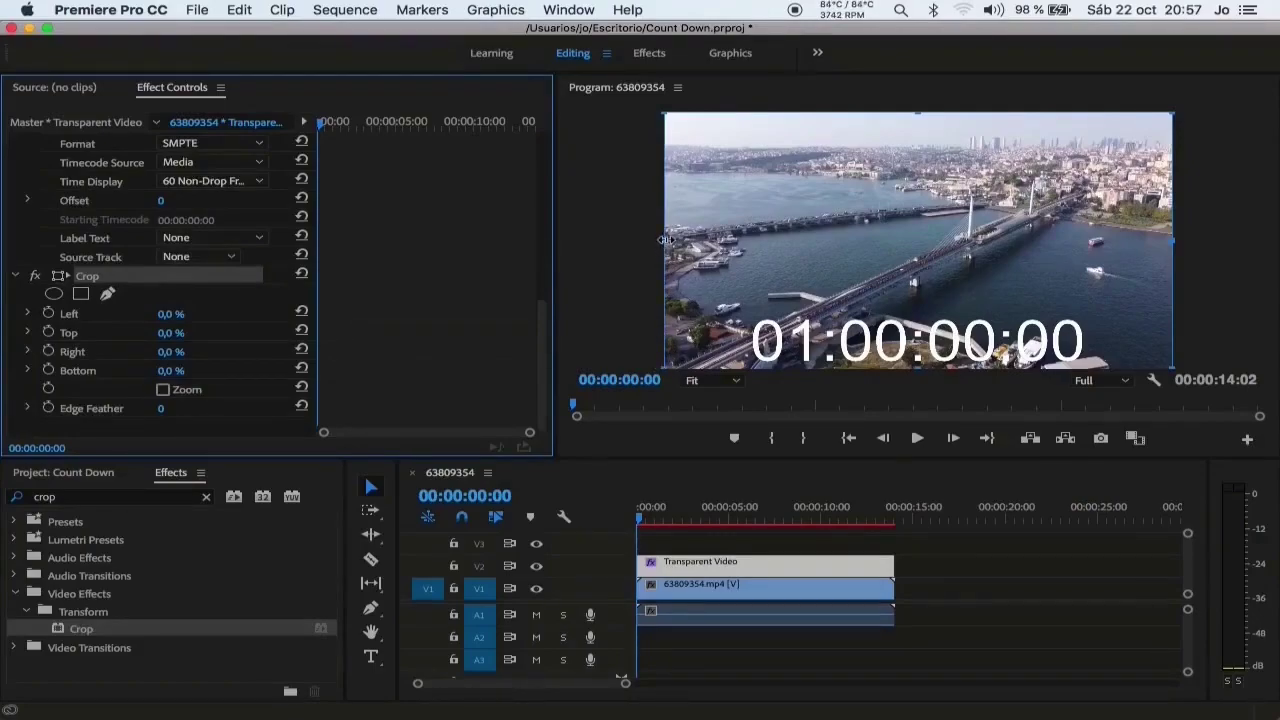
pyautogui.moveTo(665, 240); pyautogui.dragTo(832, 245)
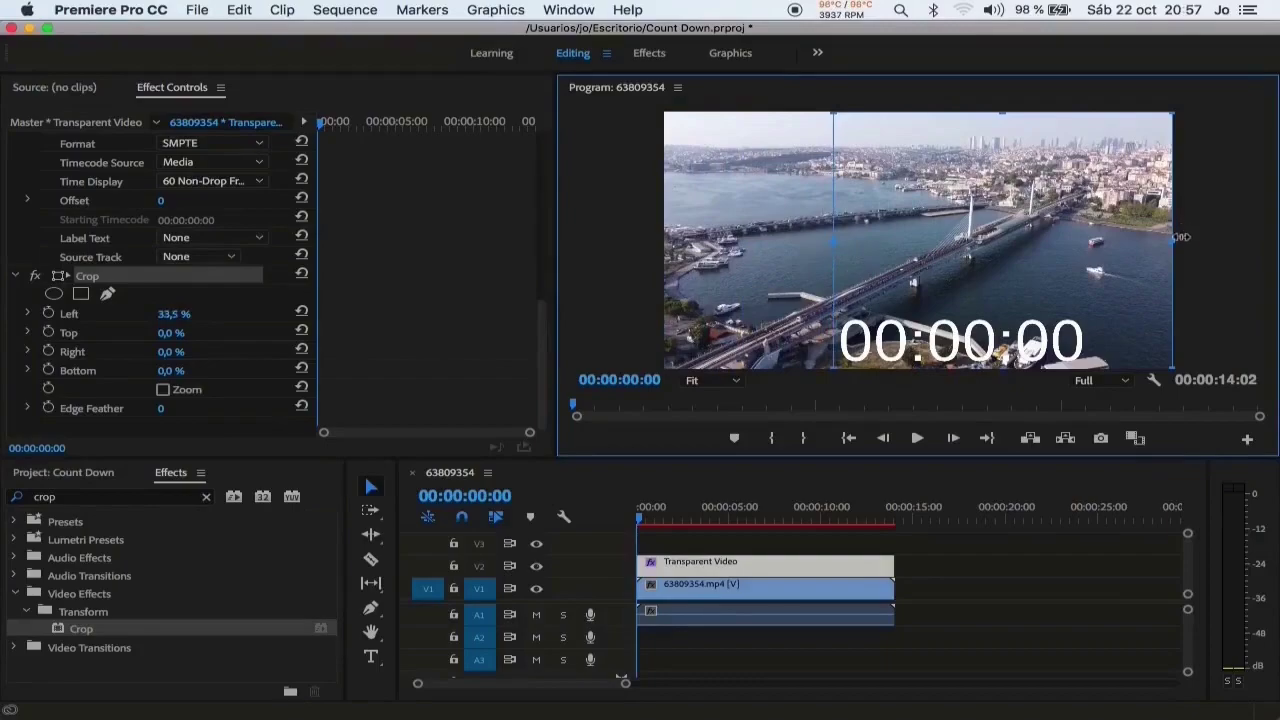
pyautogui.moveTo(1168, 239); pyautogui.dragTo(1002, 239)
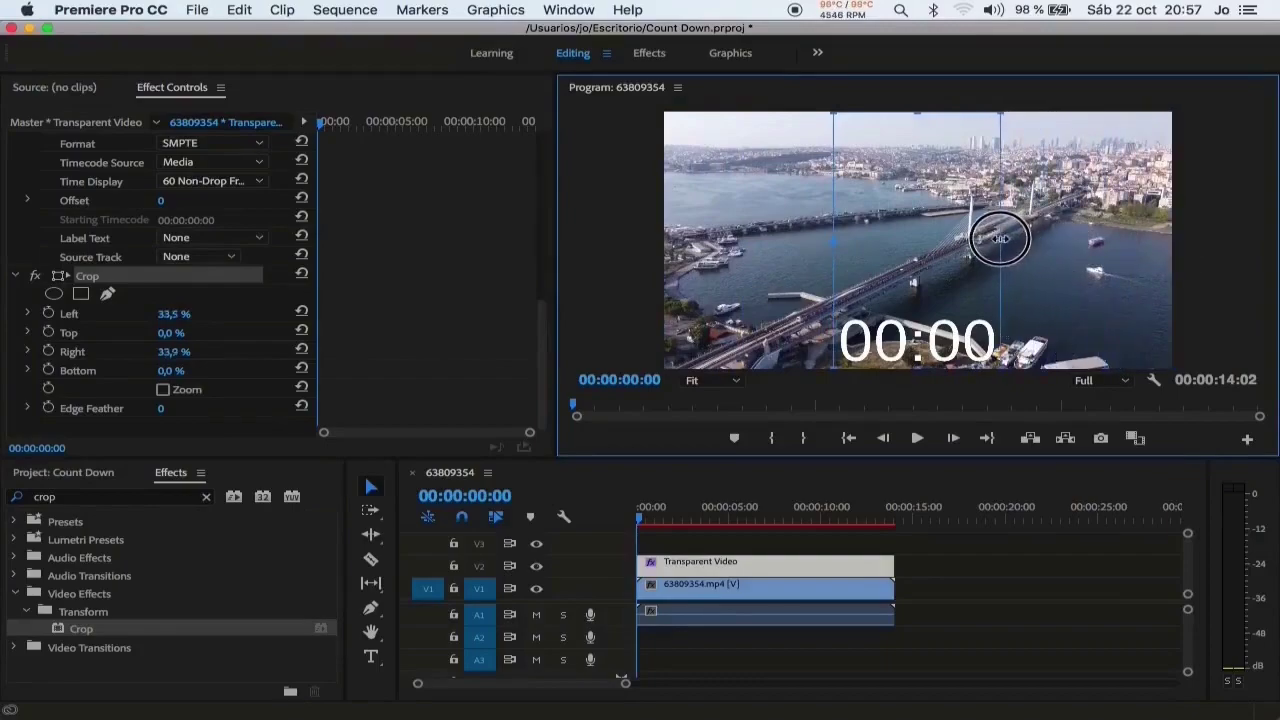
pyautogui.moveTo(918, 113); pyautogui.dragTo(918, 308)
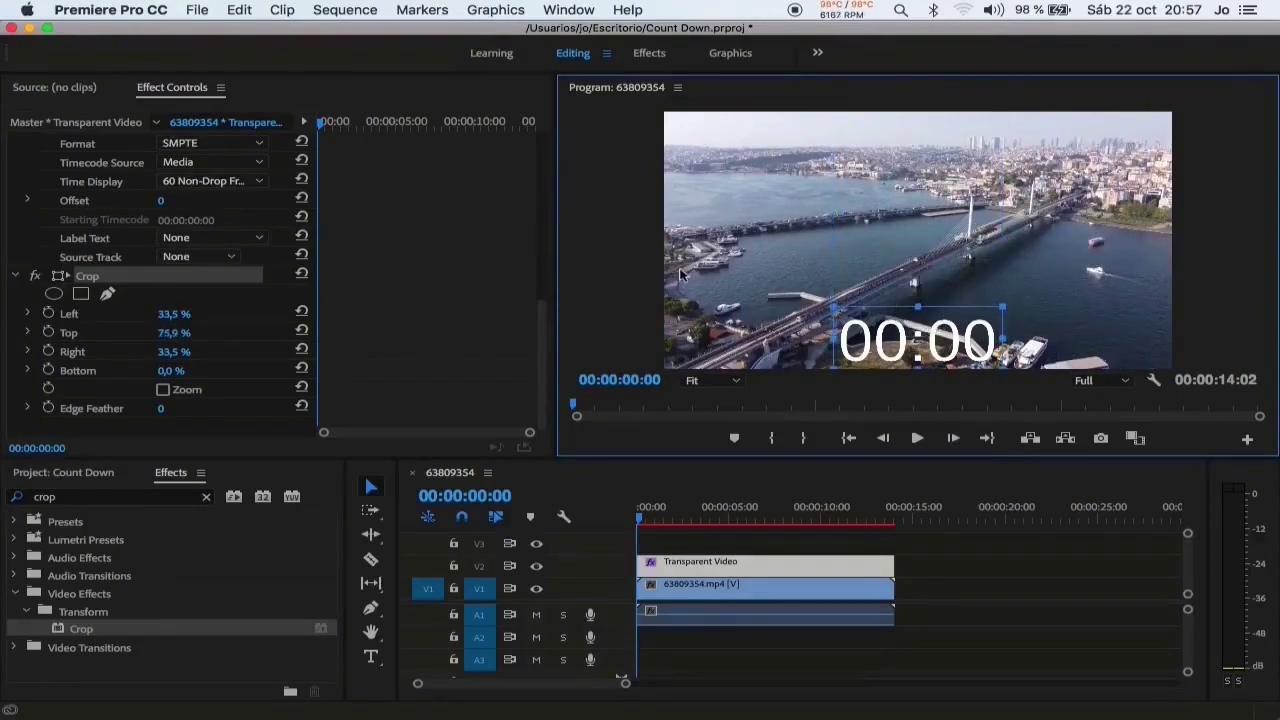
pyautogui.click(262, 431)
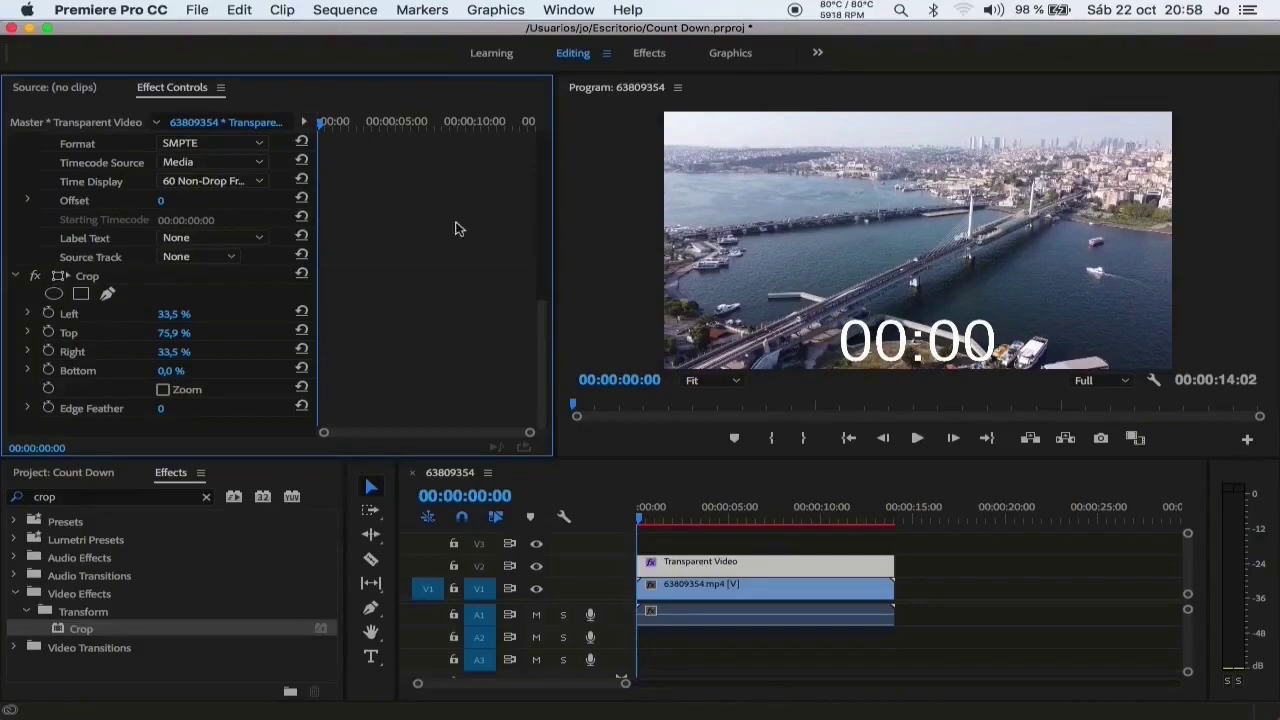
# - Move the timecode overlay to Position 640, 321, scale it to 68, and preview playback
pyautogui.scroll(5, 253, 273)
pyautogui.scroll(5, 253, 273)
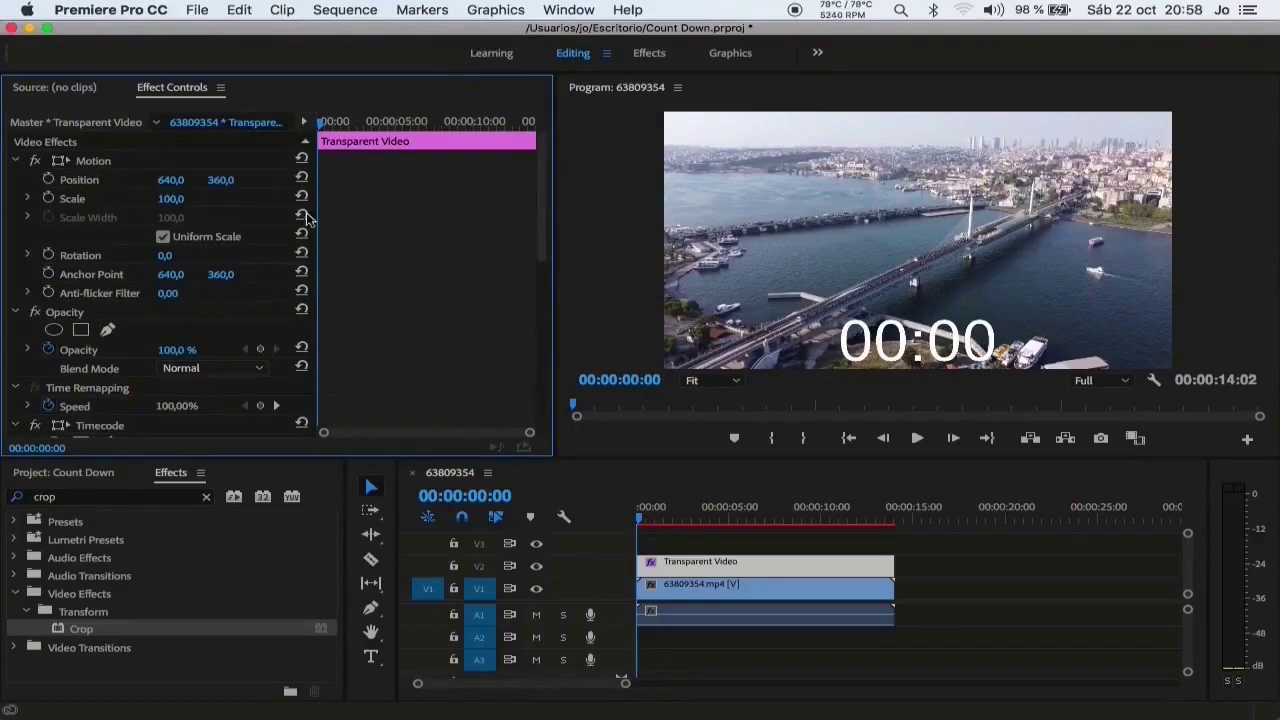
pyautogui.click(222, 180)
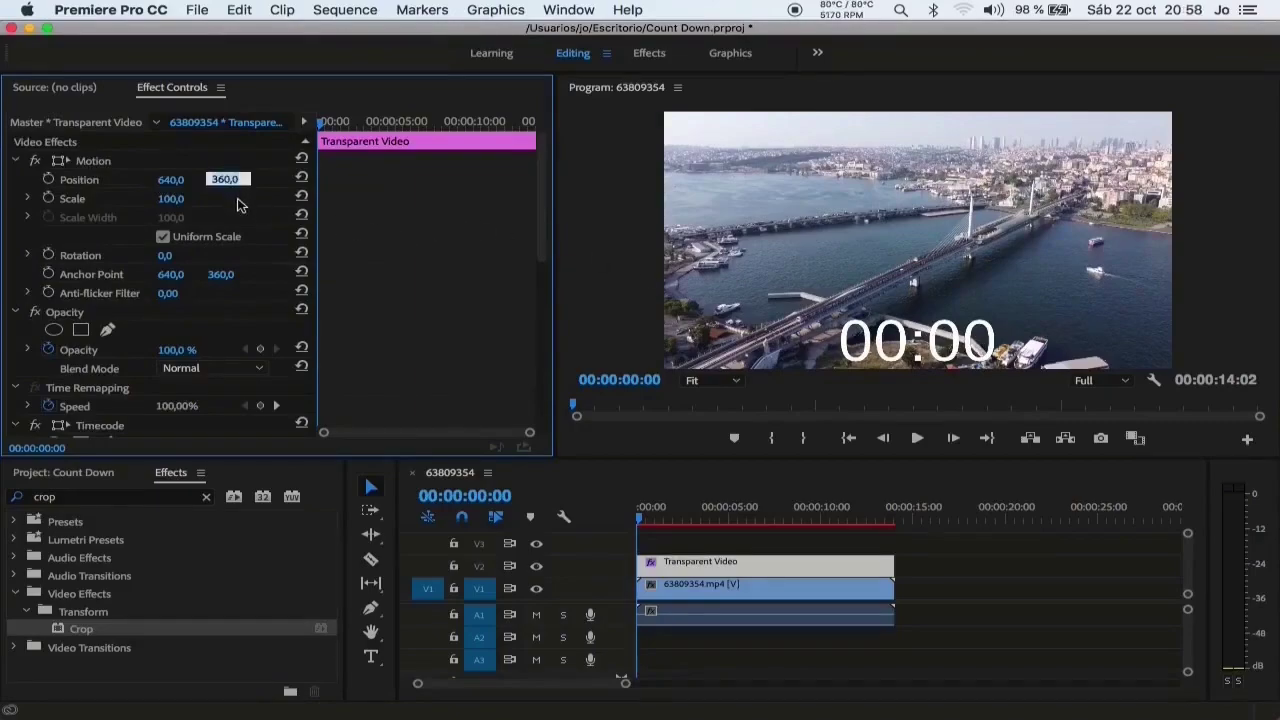
pyautogui.write('321')
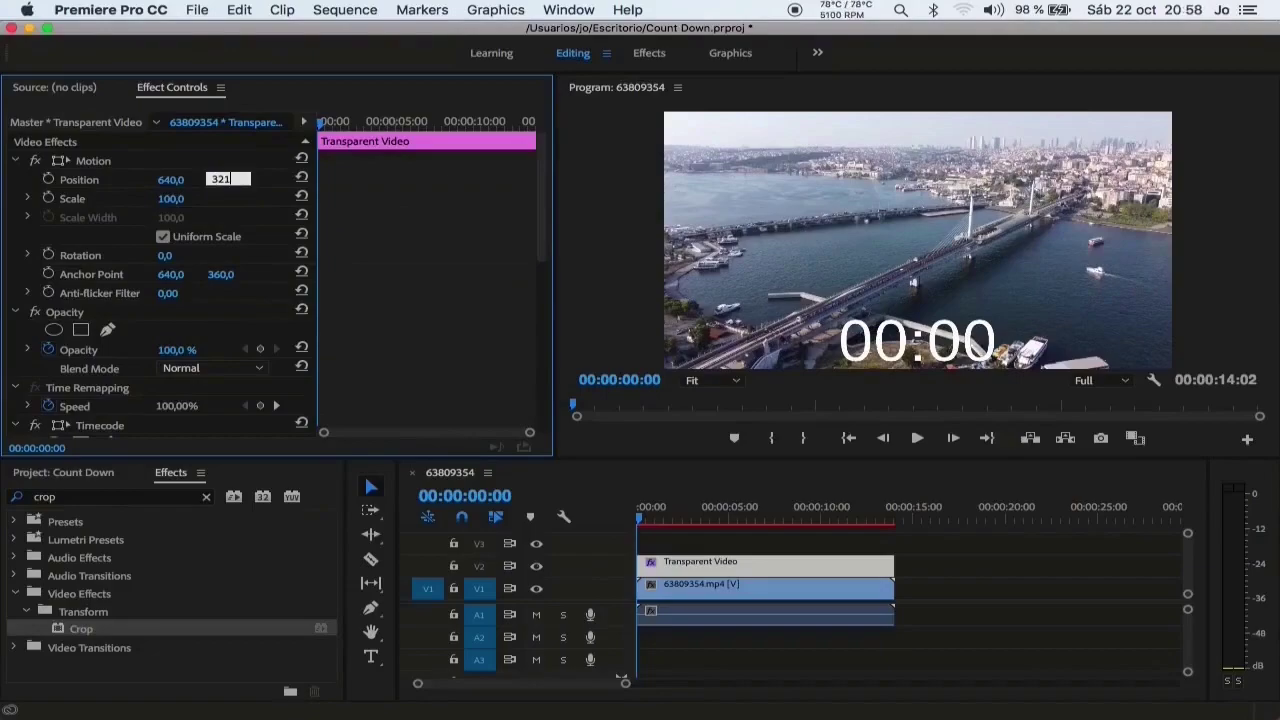
pyautogui.press('Return')
pyautogui.click(170, 198)
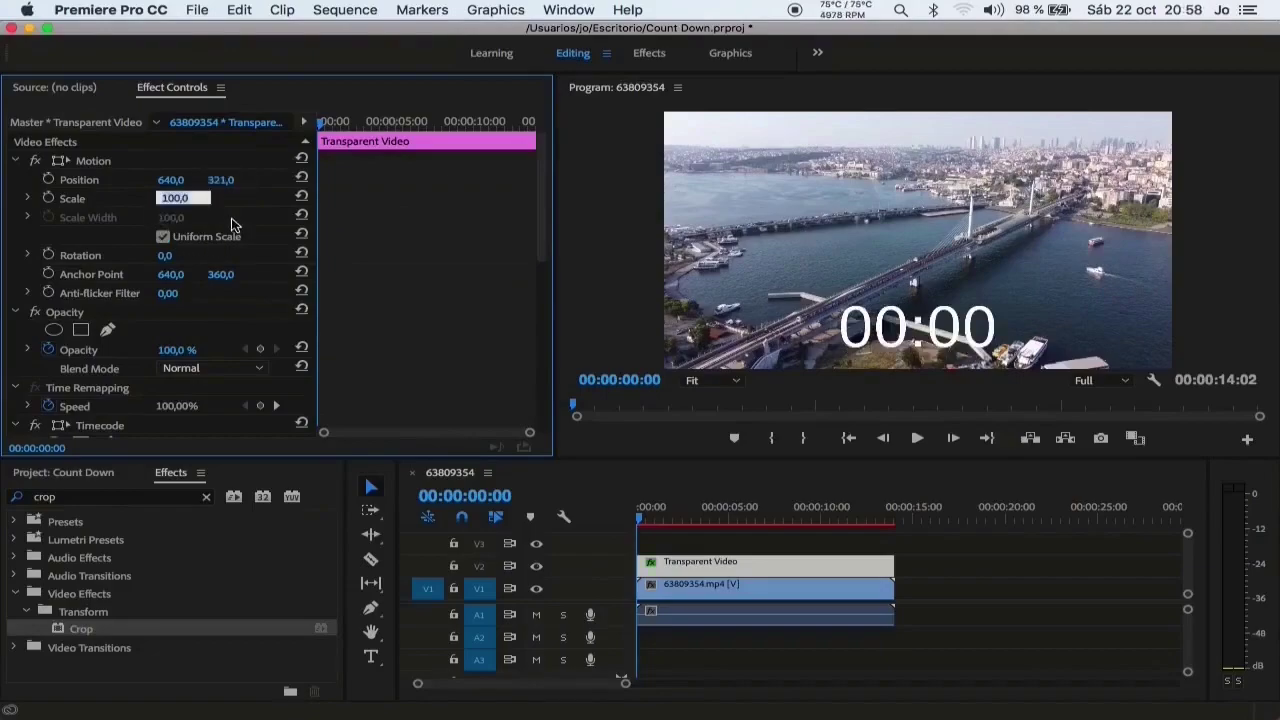
pyautogui.write('68')
pyautogui.press('Return')
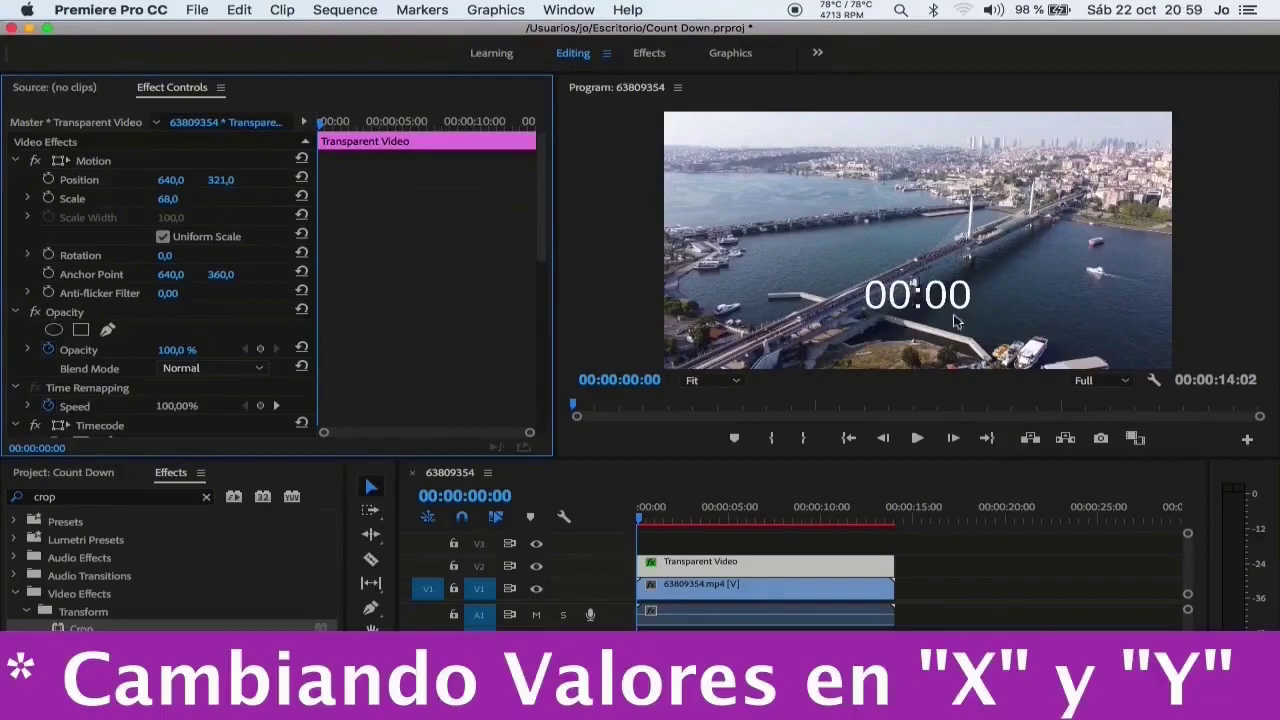
pyautogui.press('space')
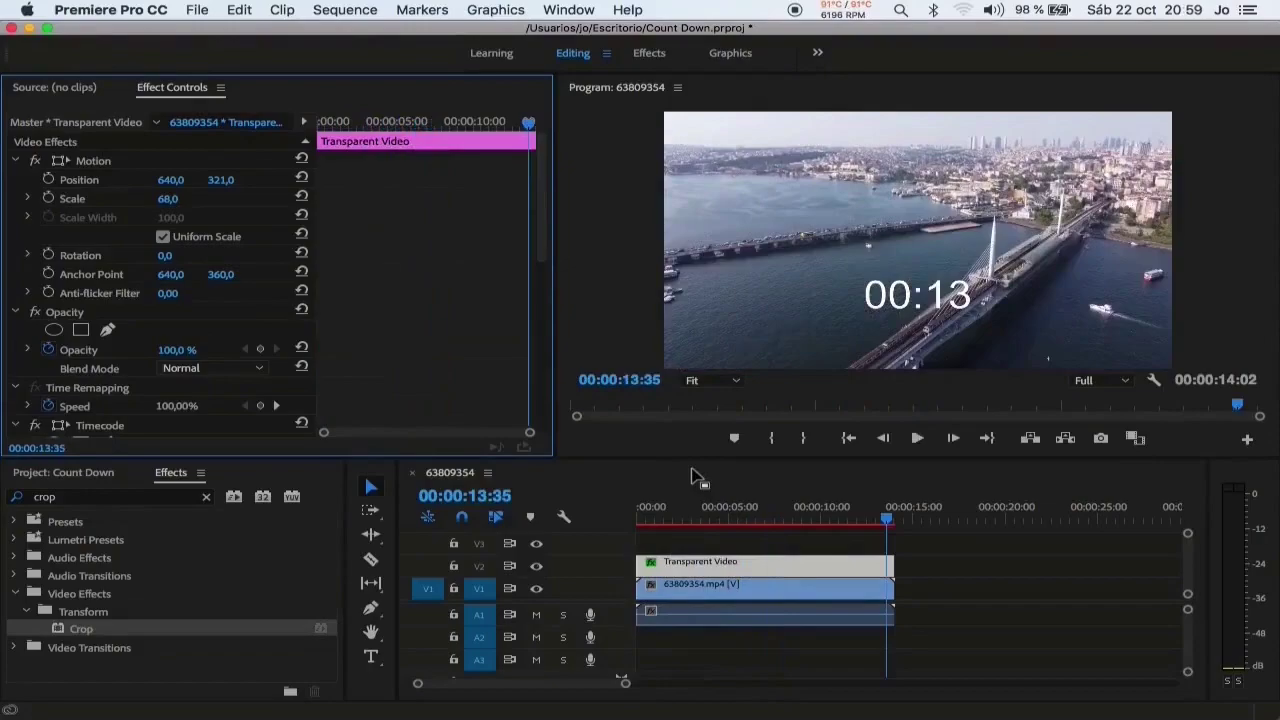
# - Check the Transparent Video clip's Speed/Duration settings at about three seconds, closing them unchanged
pyautogui.moveTo(777, 519); pyautogui.dragTo(700, 519)
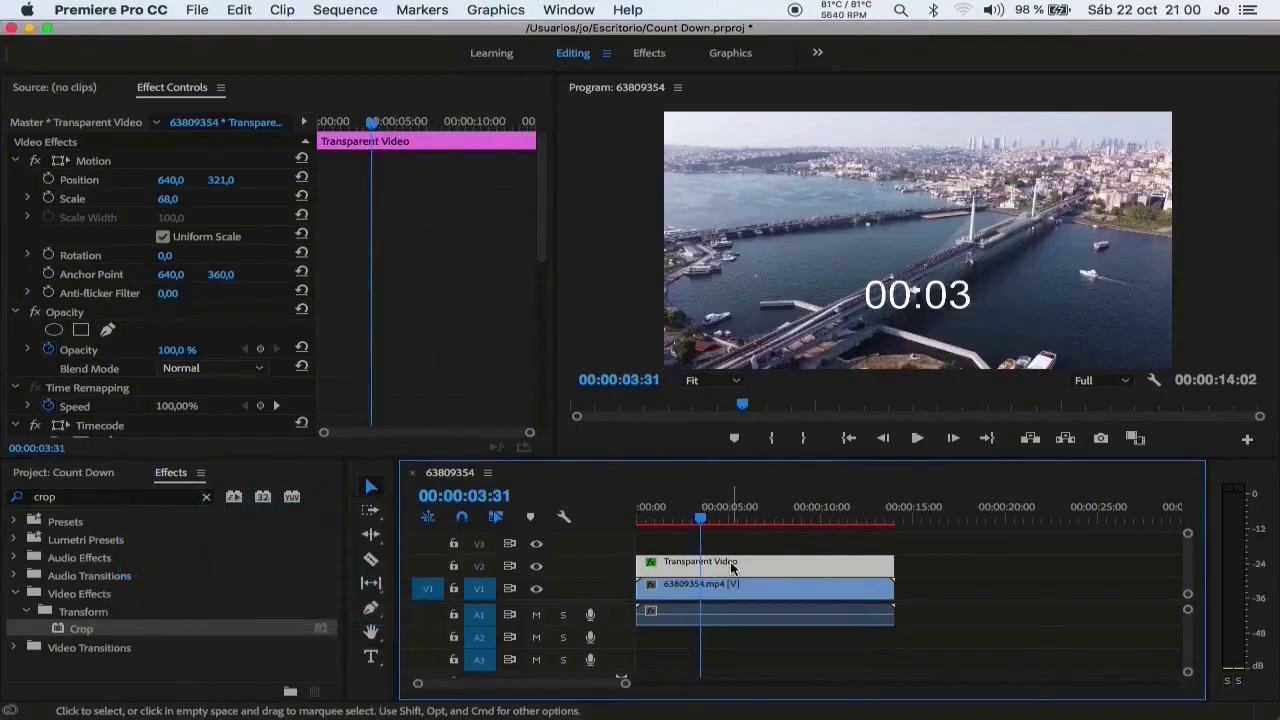
pyautogui.rightClick(731, 565)
pyautogui.moveTo(793, 709)
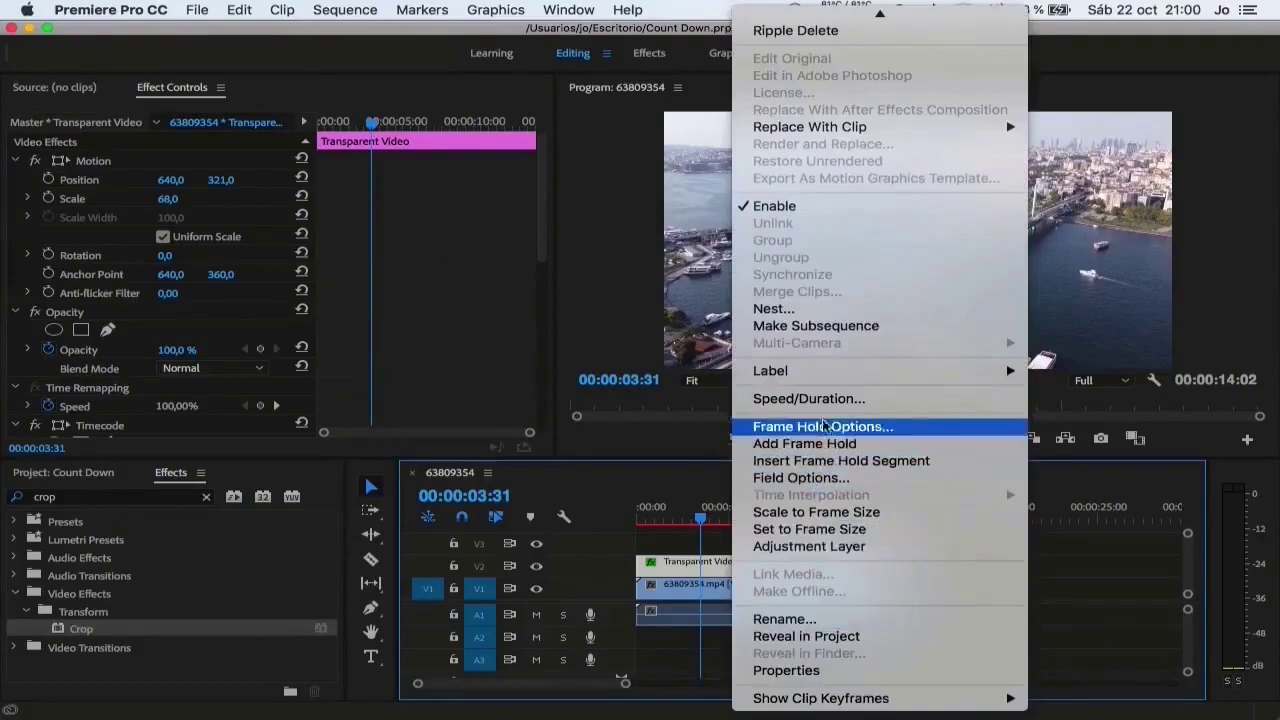
pyautogui.click(810, 399)
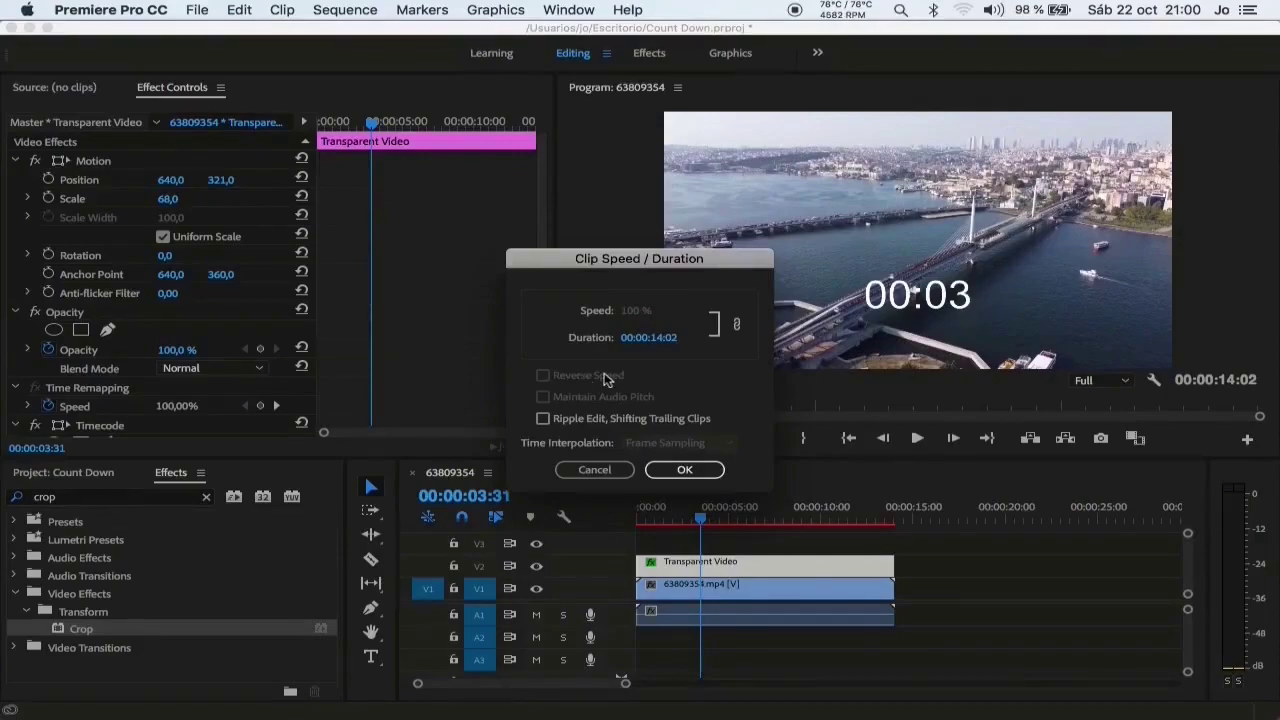
pyautogui.click(629, 474)
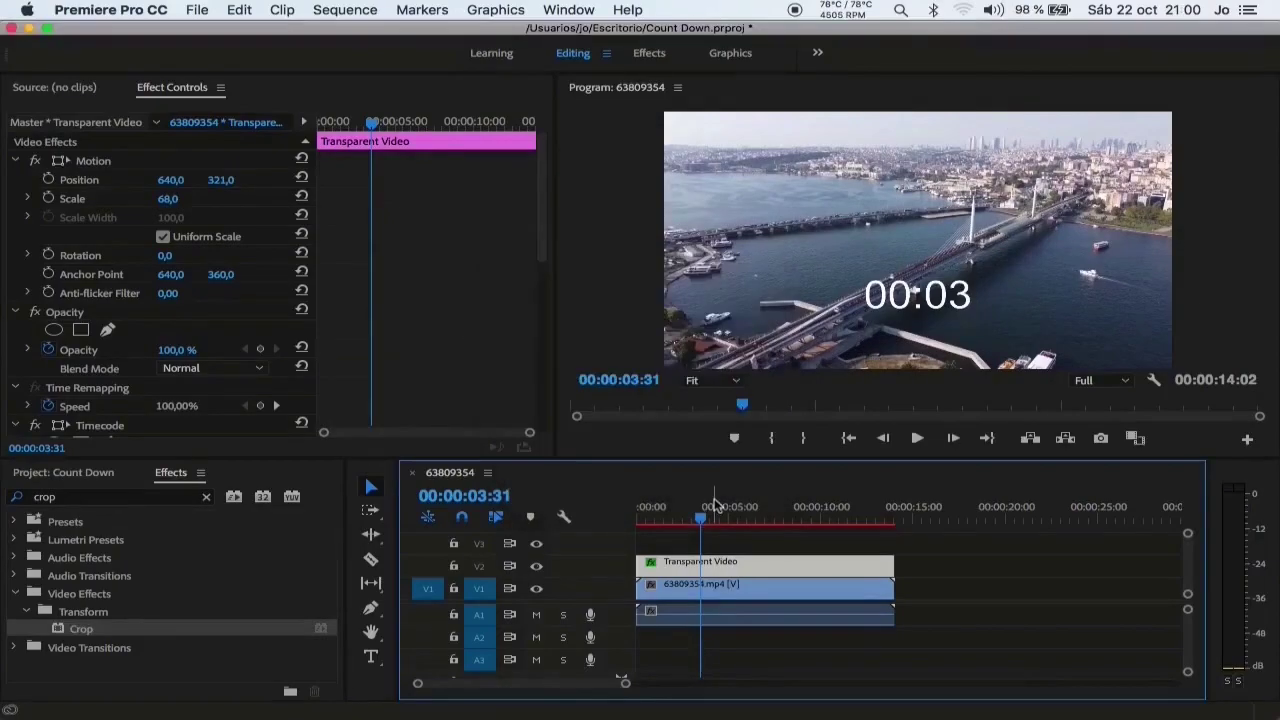
# - Nest the Transparent Video clip as Nested Sequence 01 and open its Speed/Duration settings
pyautogui.rightClick(752, 568)
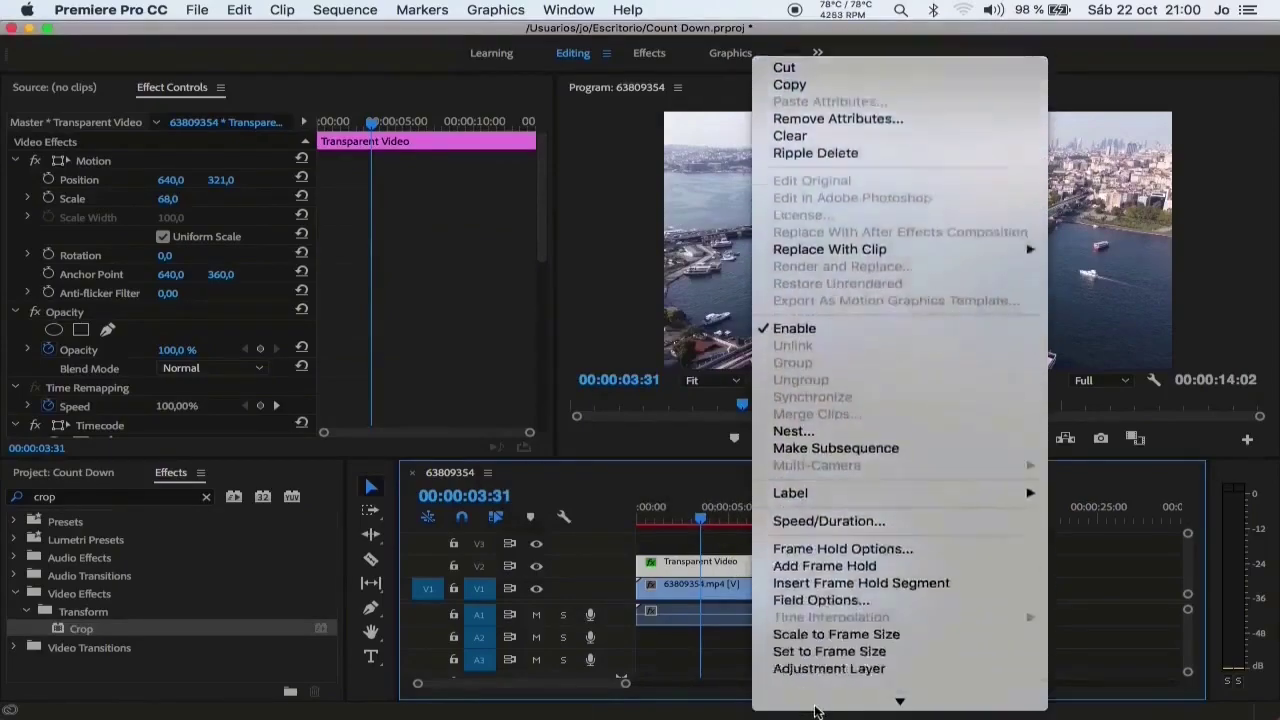
pyautogui.moveTo(815, 711)
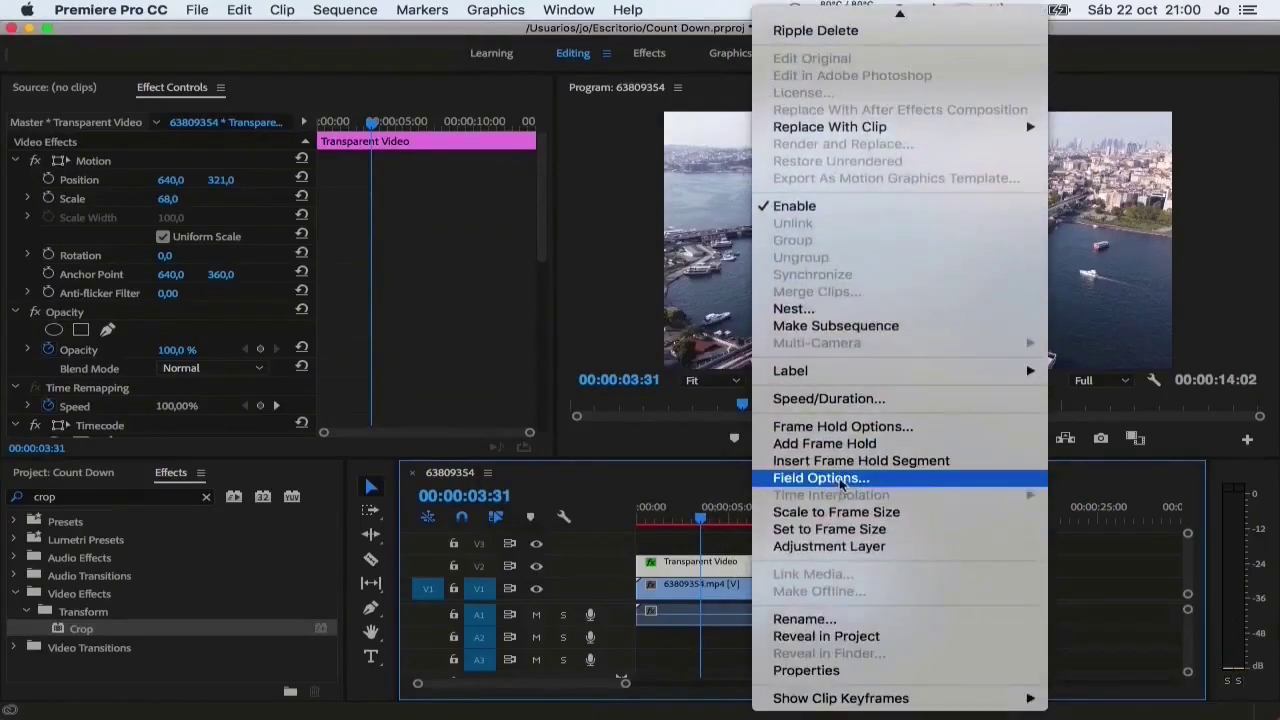
pyautogui.click(826, 308)
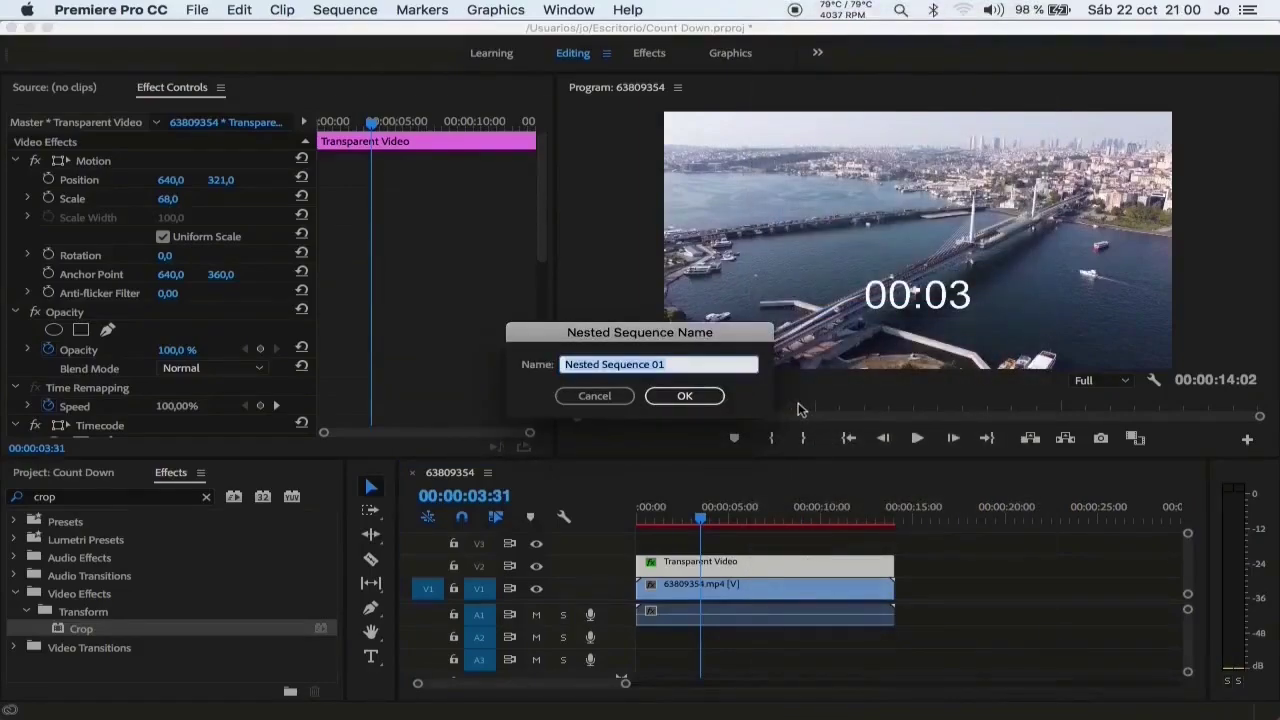
pyautogui.click(714, 398)
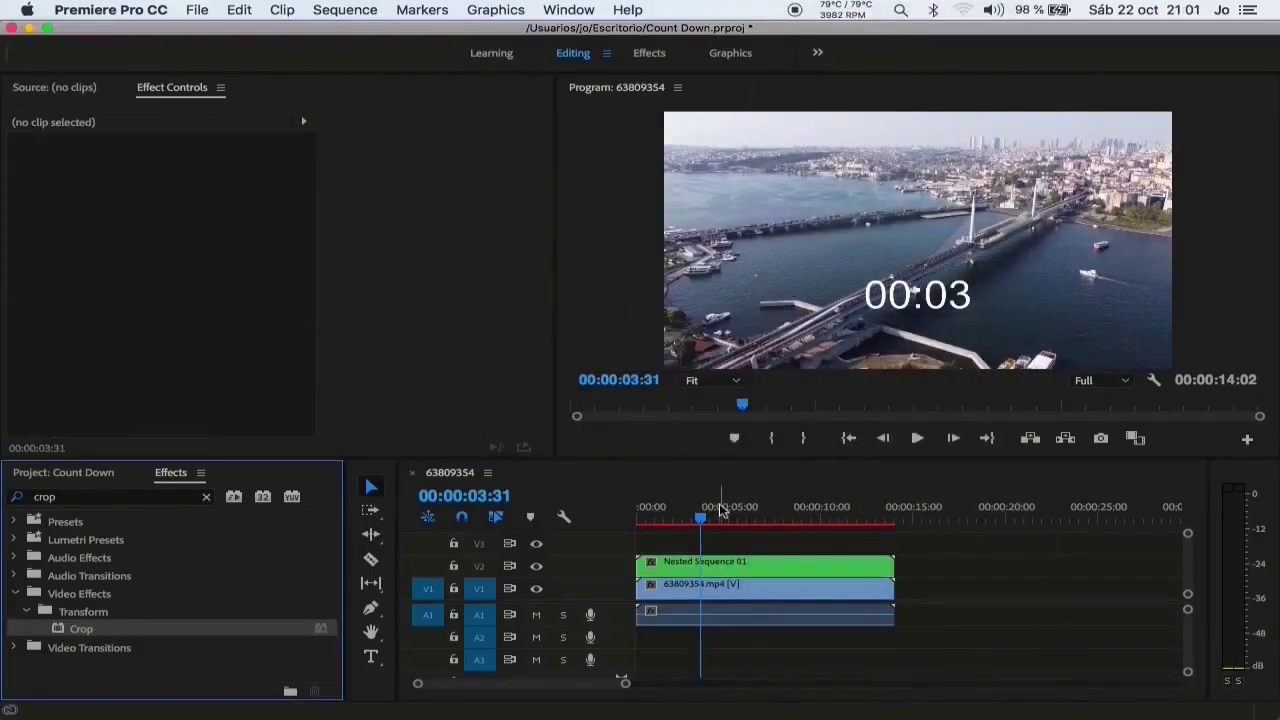
pyautogui.rightClick(746, 562)
pyautogui.moveTo(818, 700)
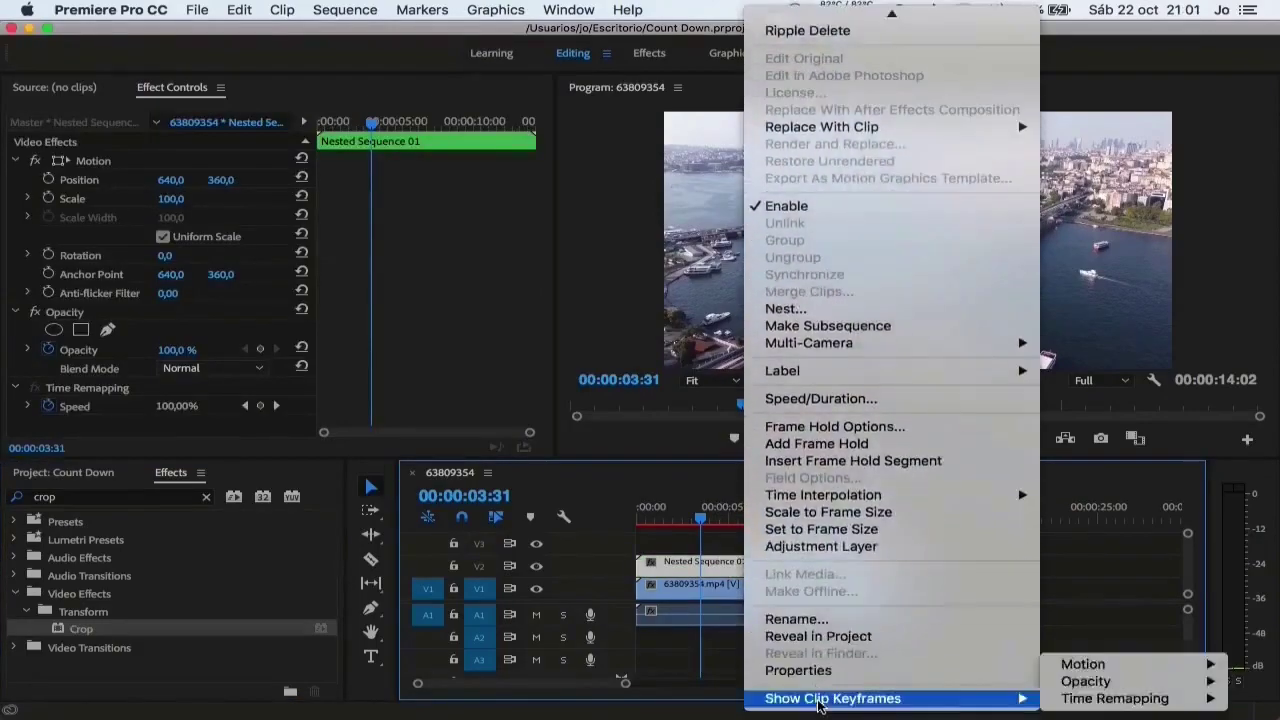
pyautogui.click(808, 399)
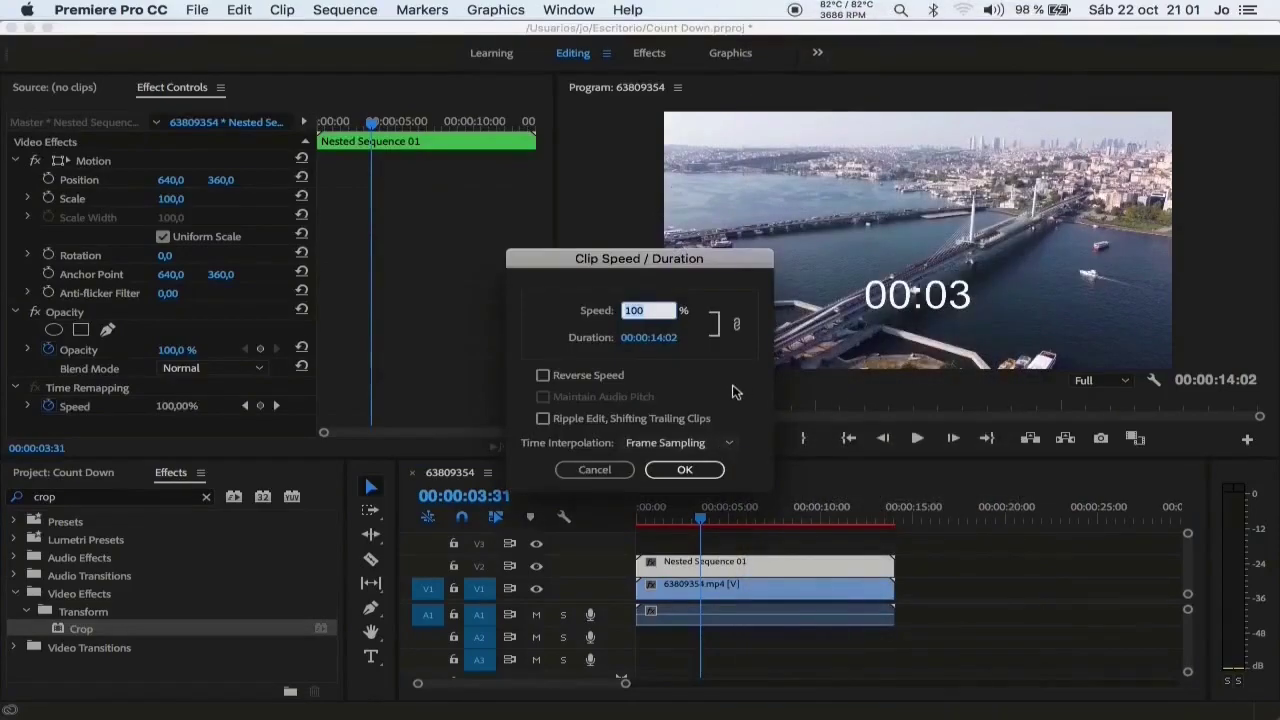
# - Reverse Nested Sequence 01 at -100% speed and play from the start to watch it count down
pyautogui.click(543, 375)
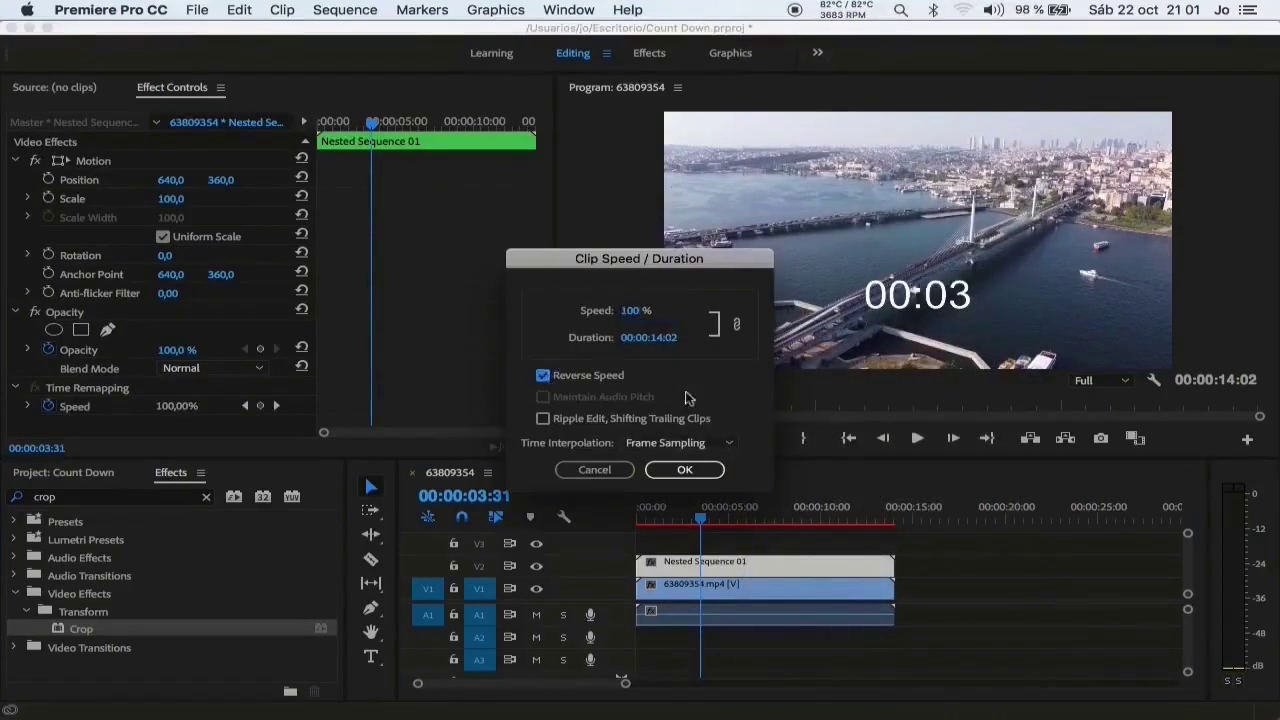
pyautogui.click(694, 470)
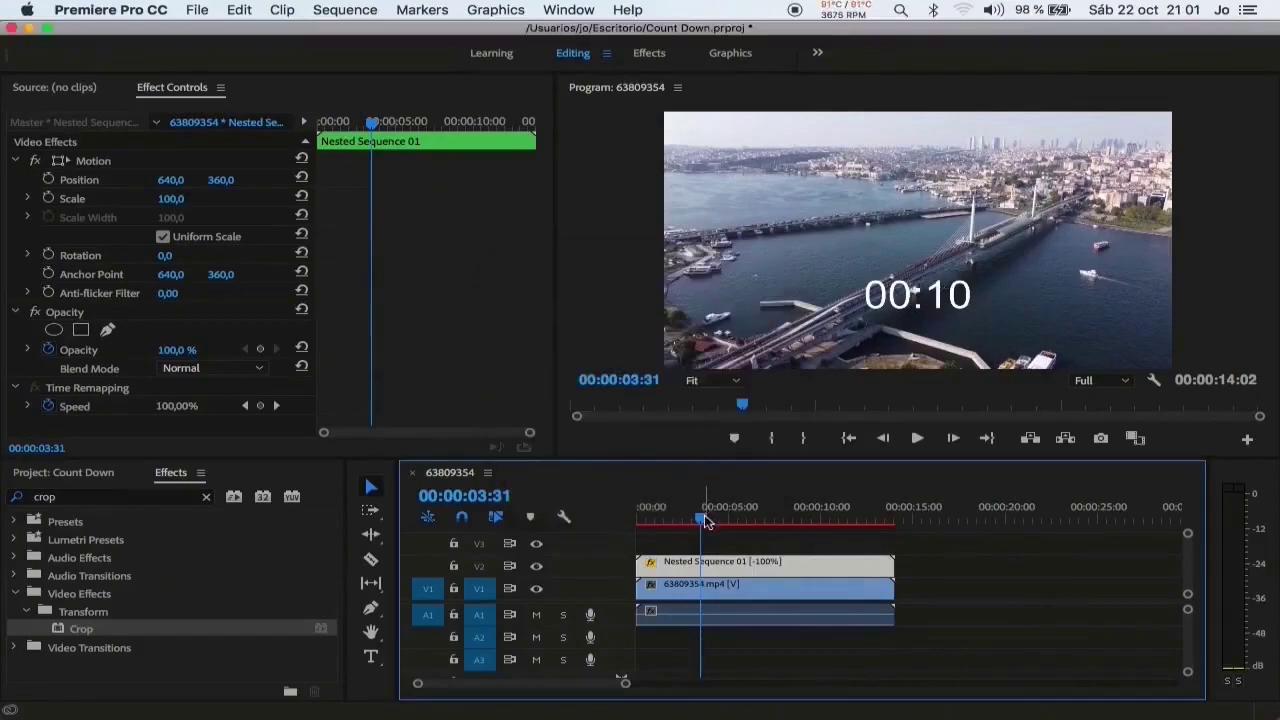
pyautogui.moveTo(702, 518); pyautogui.dragTo(644, 525)
pyautogui.press('space')
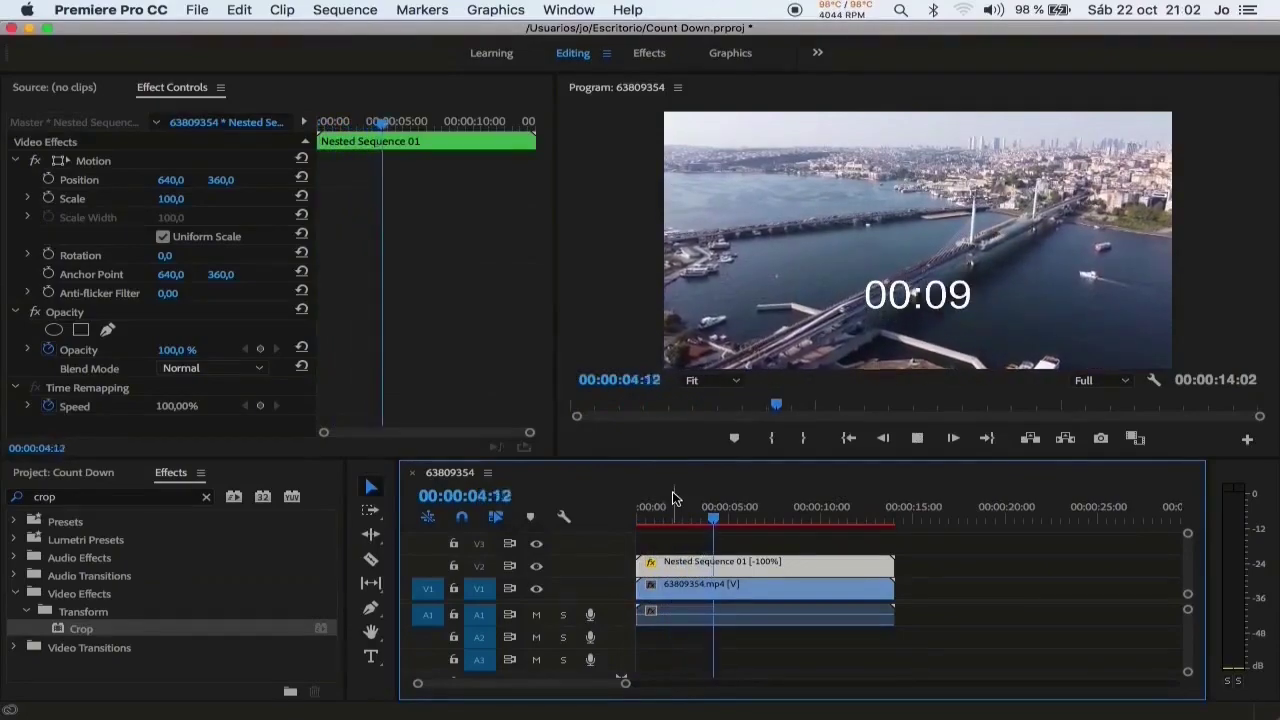
pyautogui.click(692, 512)
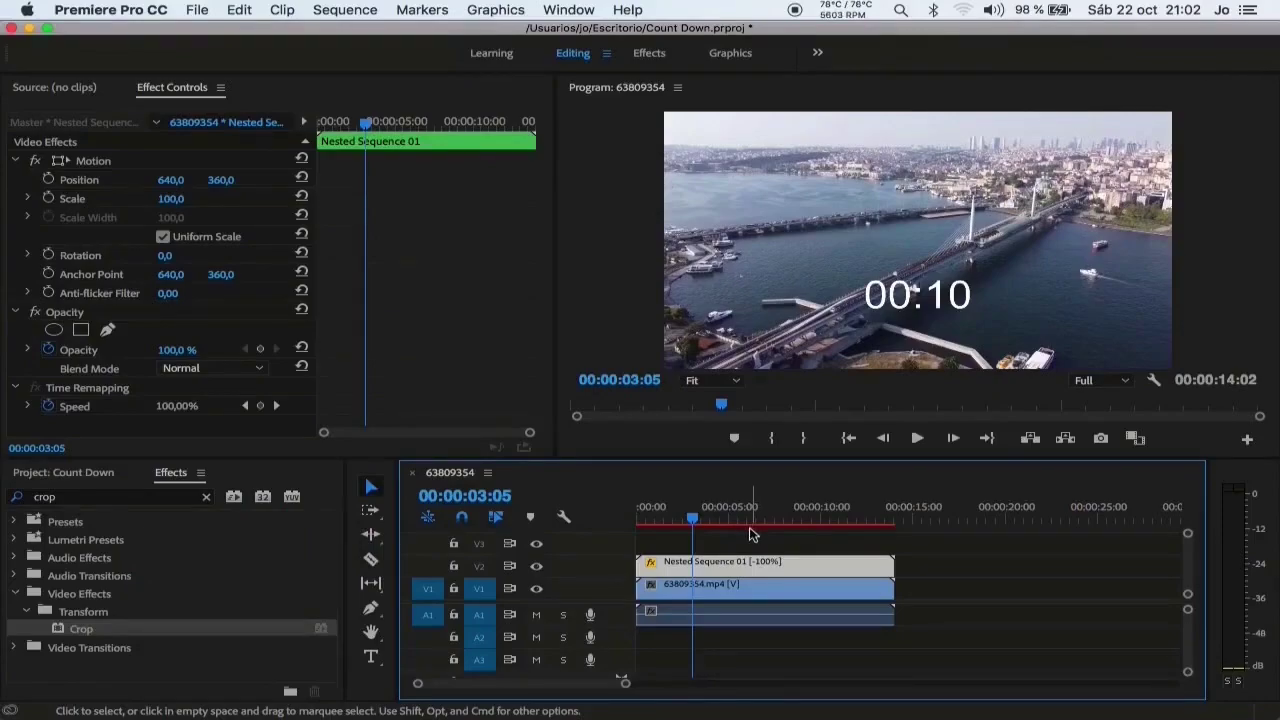
# - Find Change to Color by searching 'change' and apply it to Nested Sequence 01
pyautogui.doubleClick(120, 496)
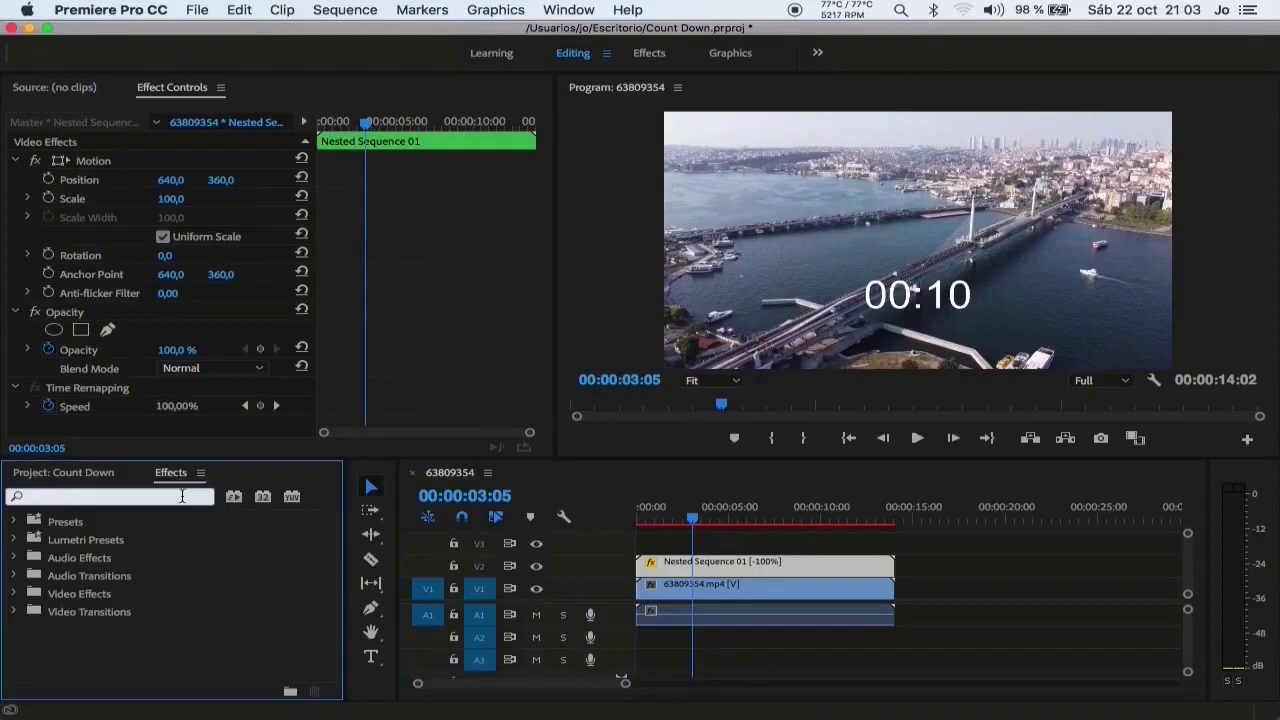
pyautogui.write('change')
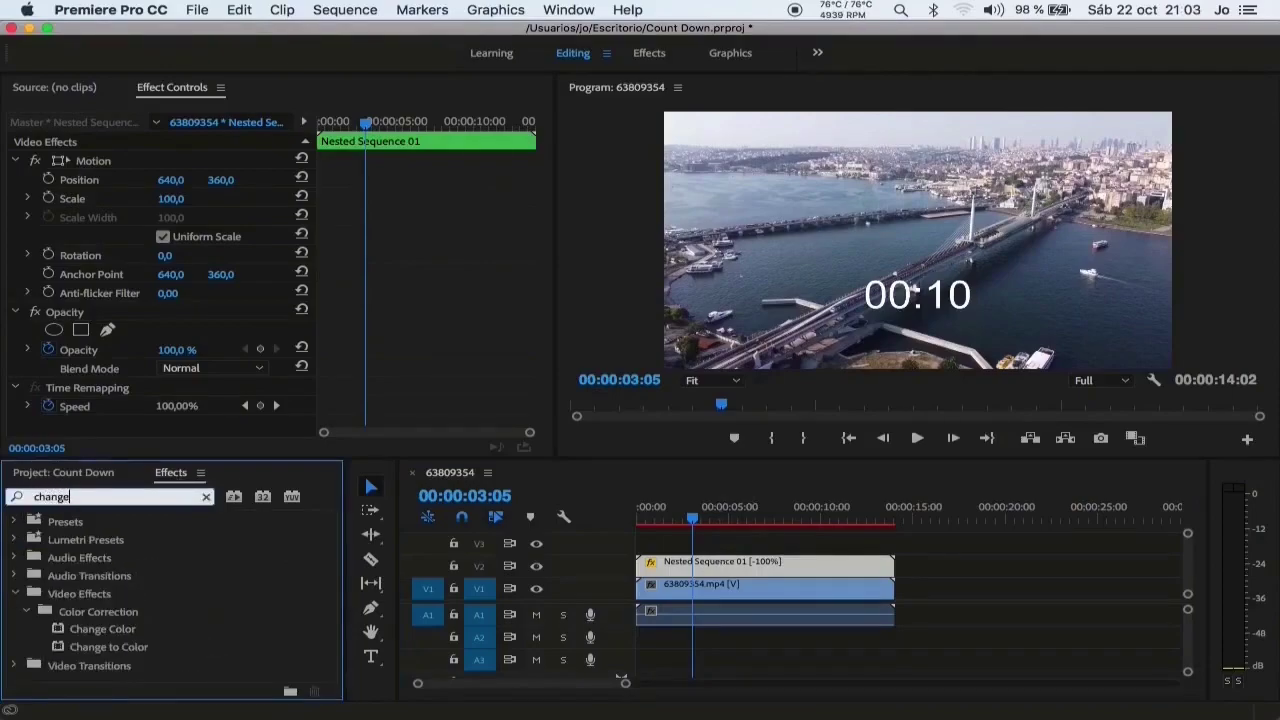
pyautogui.click(92, 647)
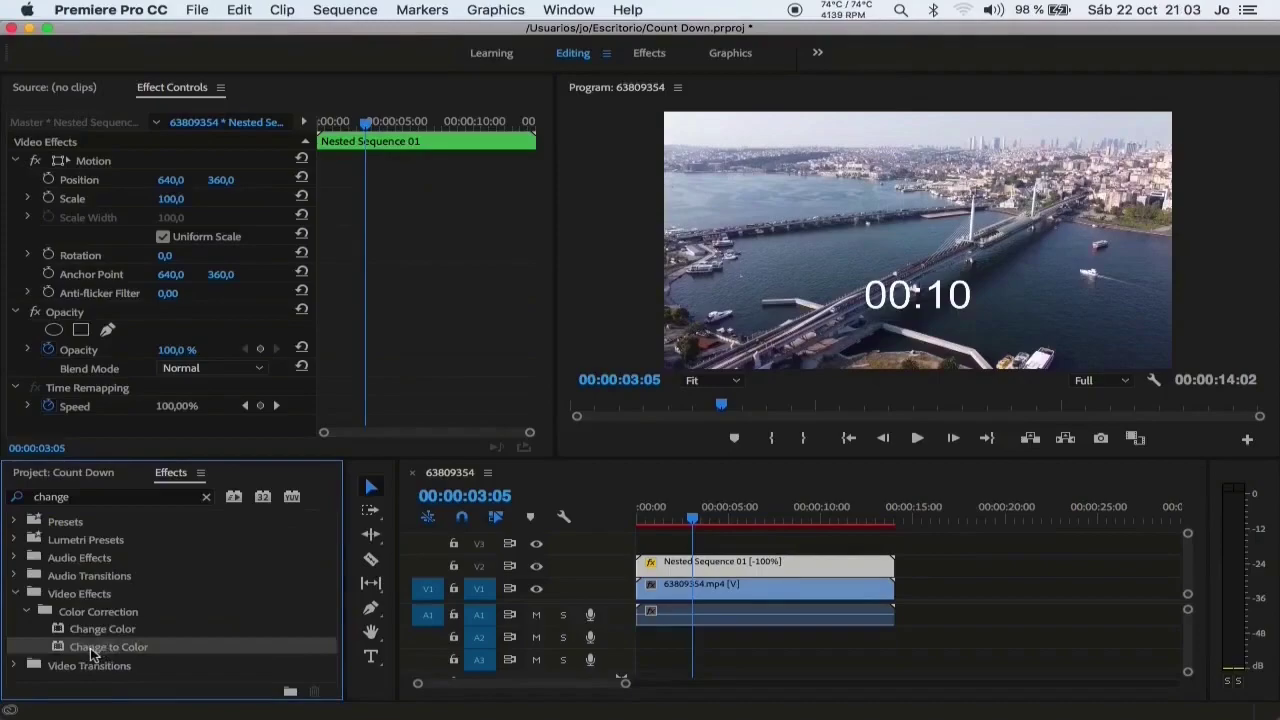
pyautogui.moveTo(92, 650); pyautogui.dragTo(670, 568)
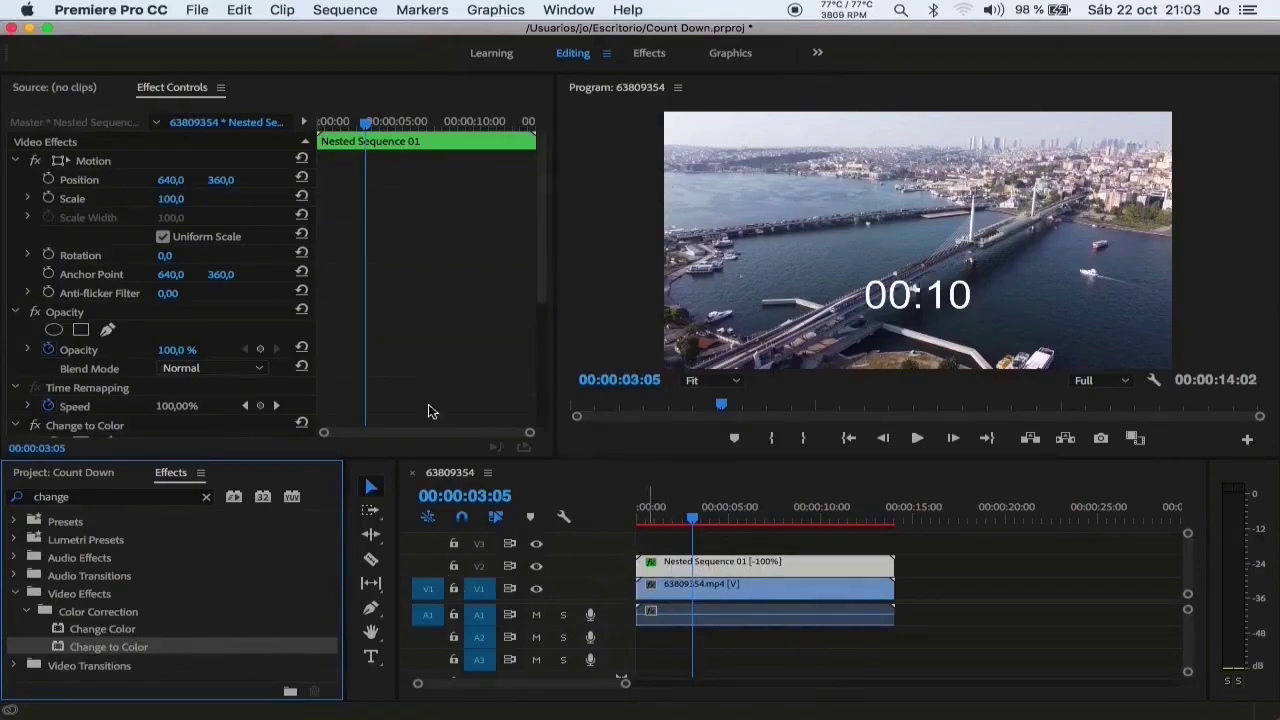
pyautogui.click(260, 97)
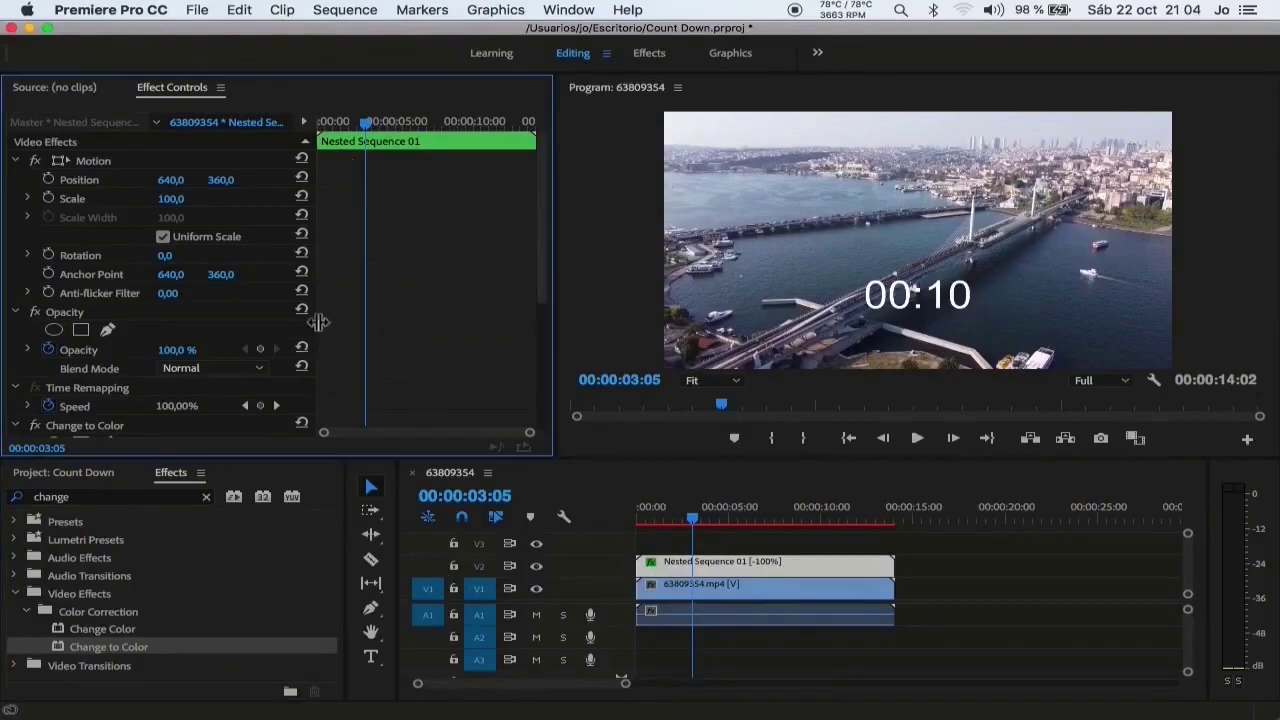
pyautogui.scroll(-5, 315, 316)
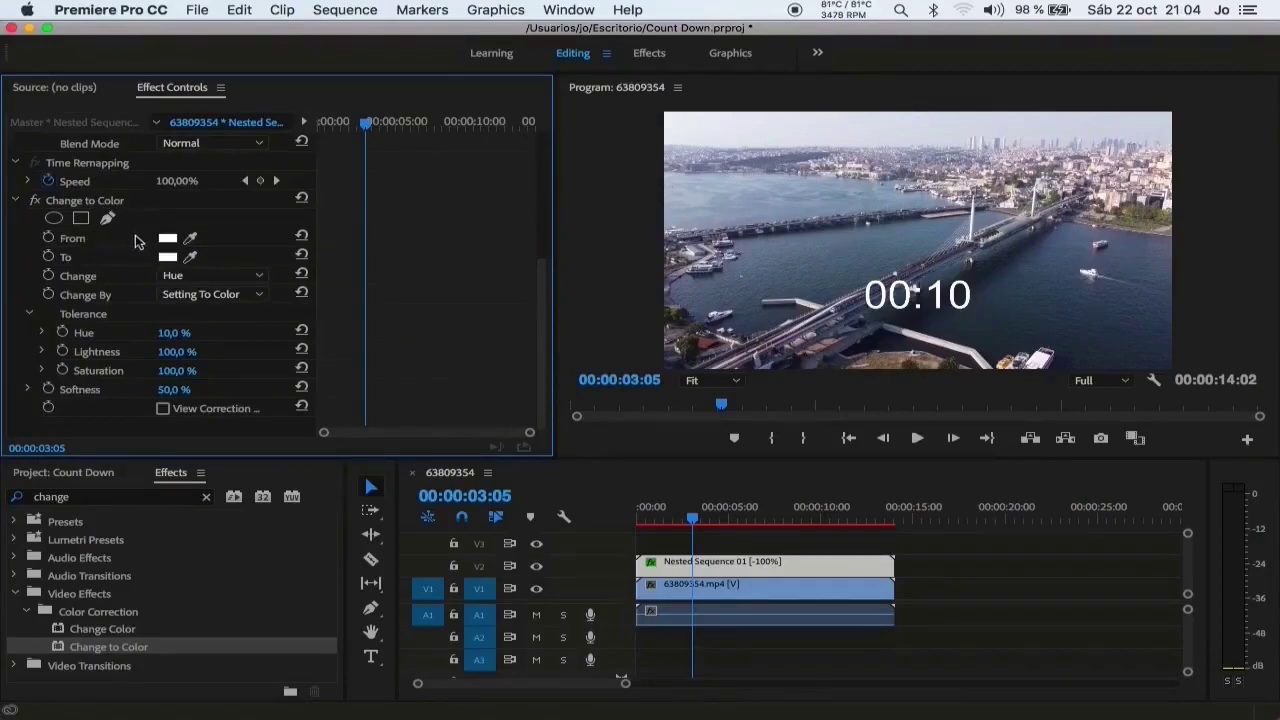
# - Set Change to Color's To colour to red ED1212 and change Hue, Lightness & Saturation
pyautogui.click(166, 258)
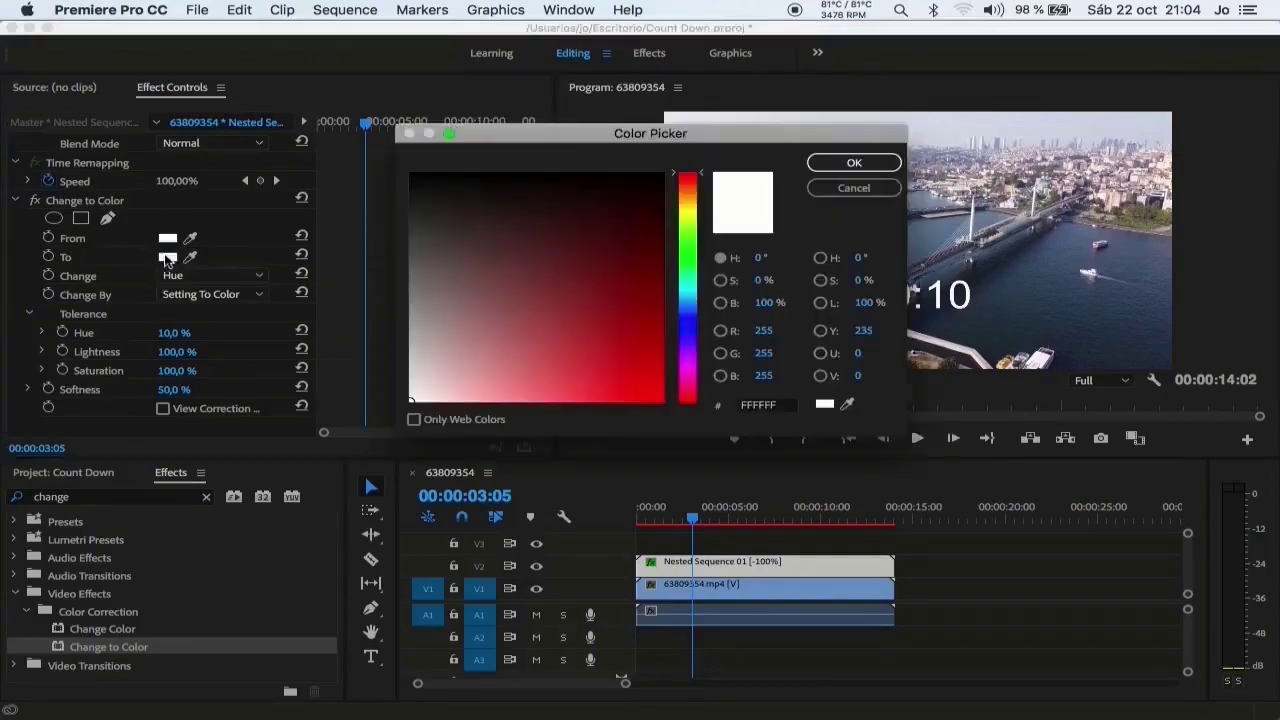
pyautogui.moveTo(643, 314); pyautogui.dragTo(645, 386)
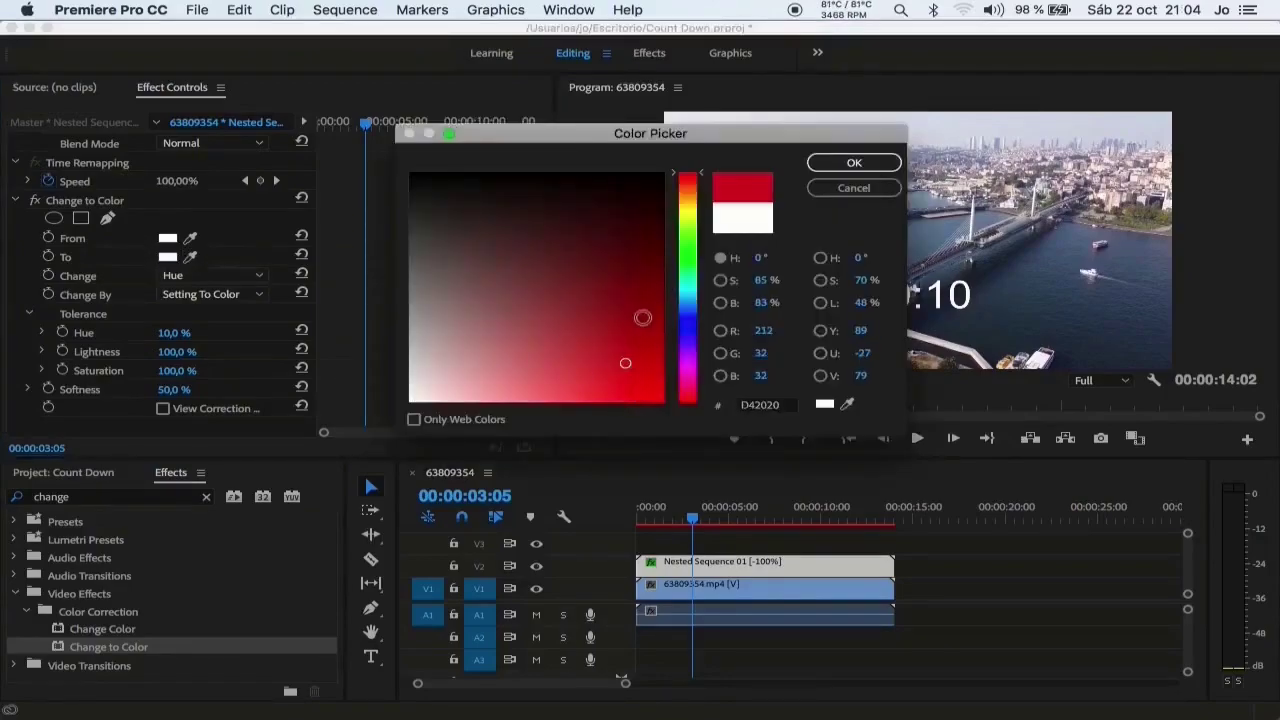
pyautogui.click(840, 165)
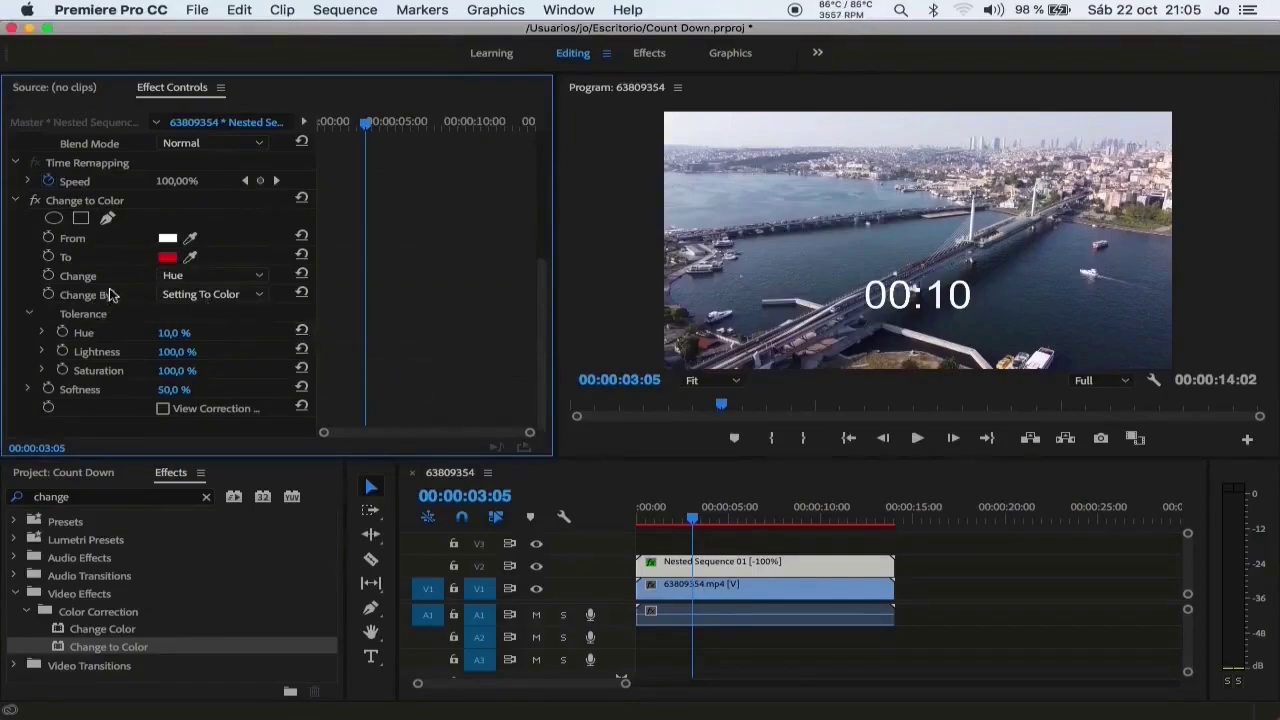
pyautogui.click(258, 277)
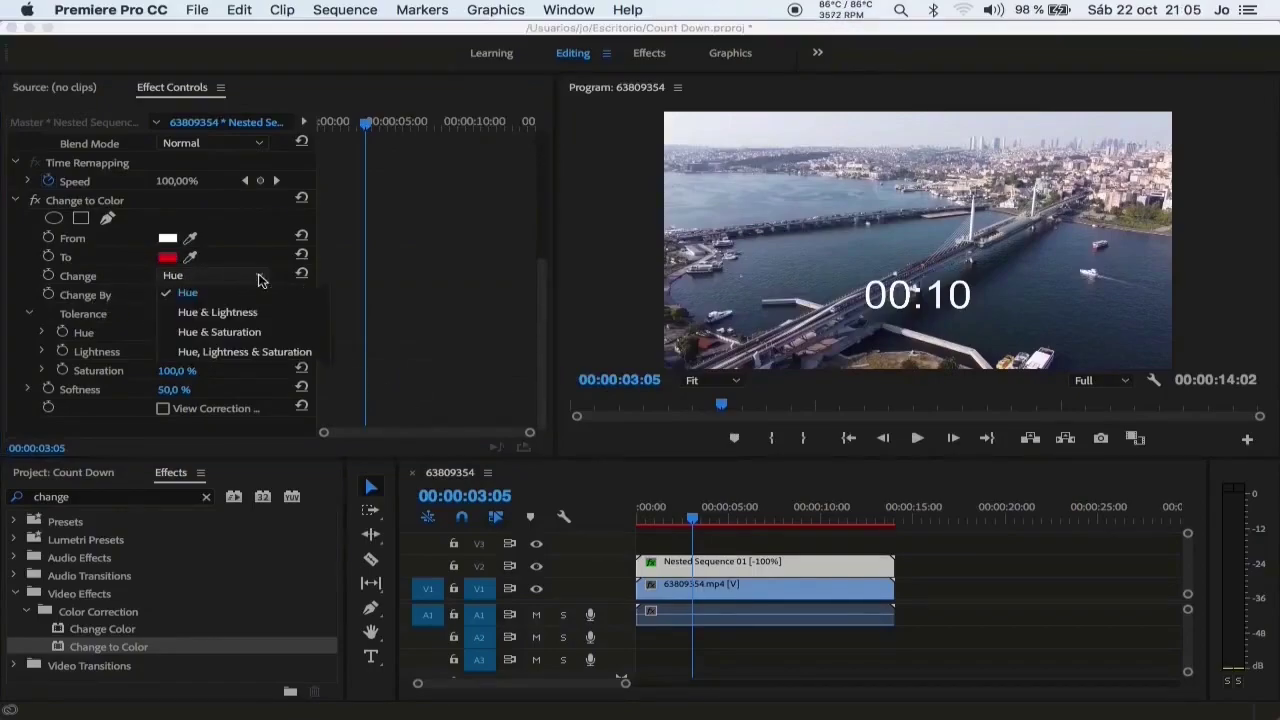
pyautogui.click(233, 354)
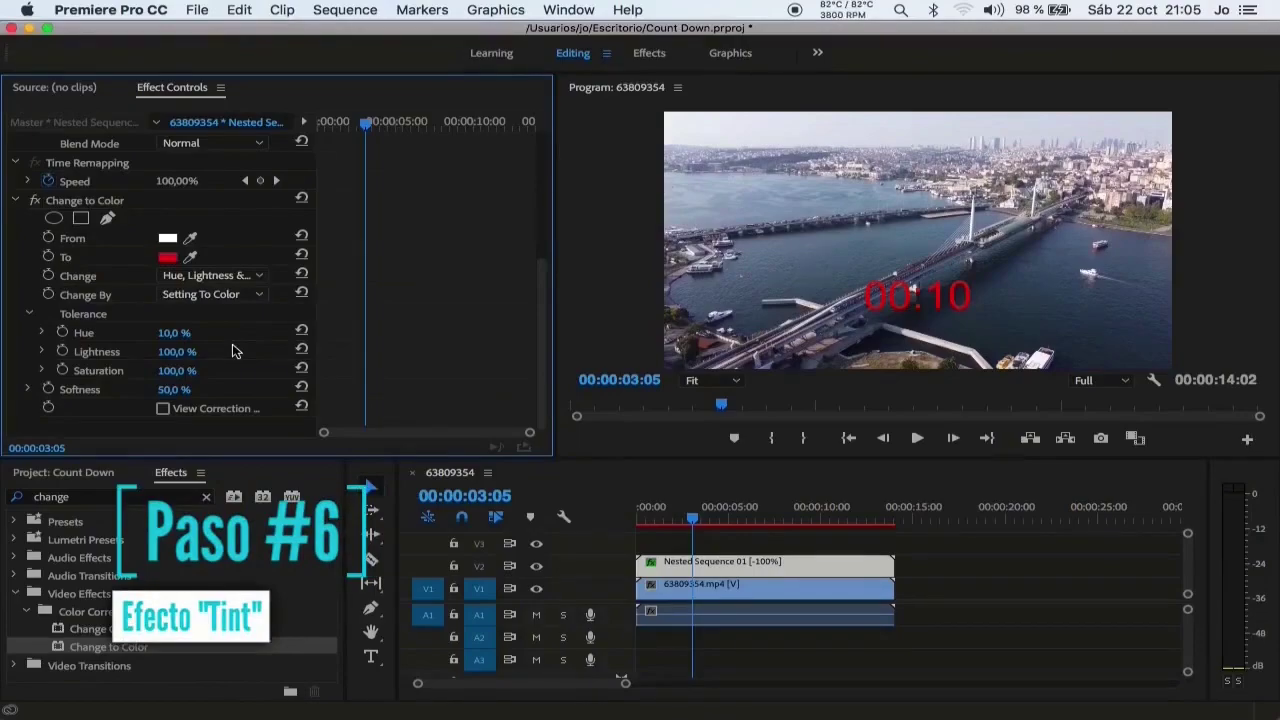
# - Find the Tint effect by searching 'tint' and apply it to Nested Sequence 01
pyautogui.doubleClick(50, 497)
pyautogui.write('tint')
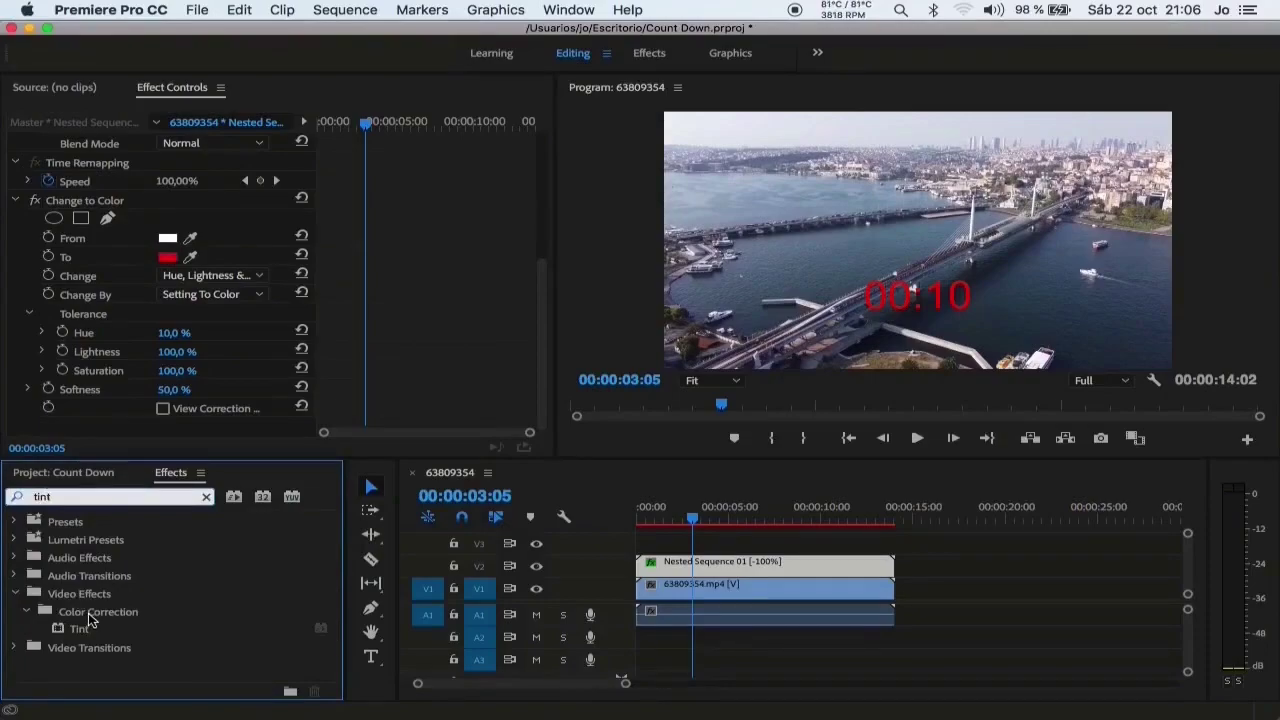
pyautogui.moveTo(80, 628); pyautogui.dragTo(650, 565)
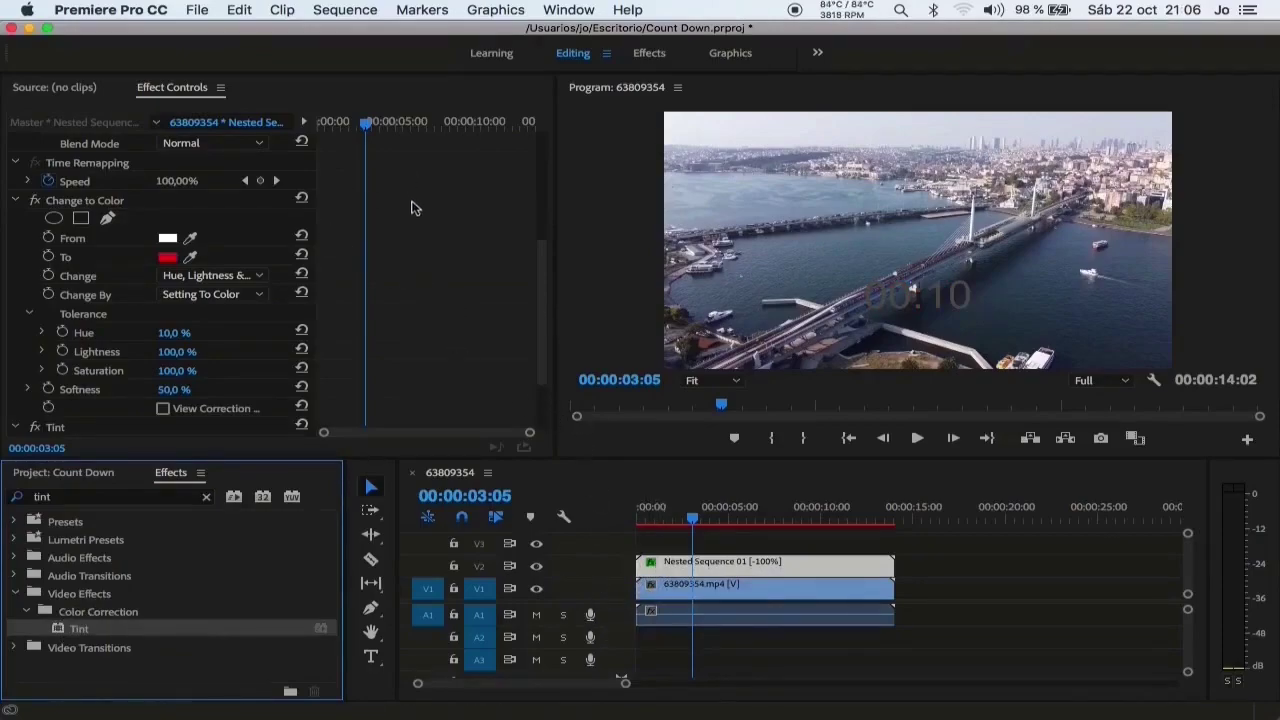
pyautogui.scroll(-2, 262, 278)
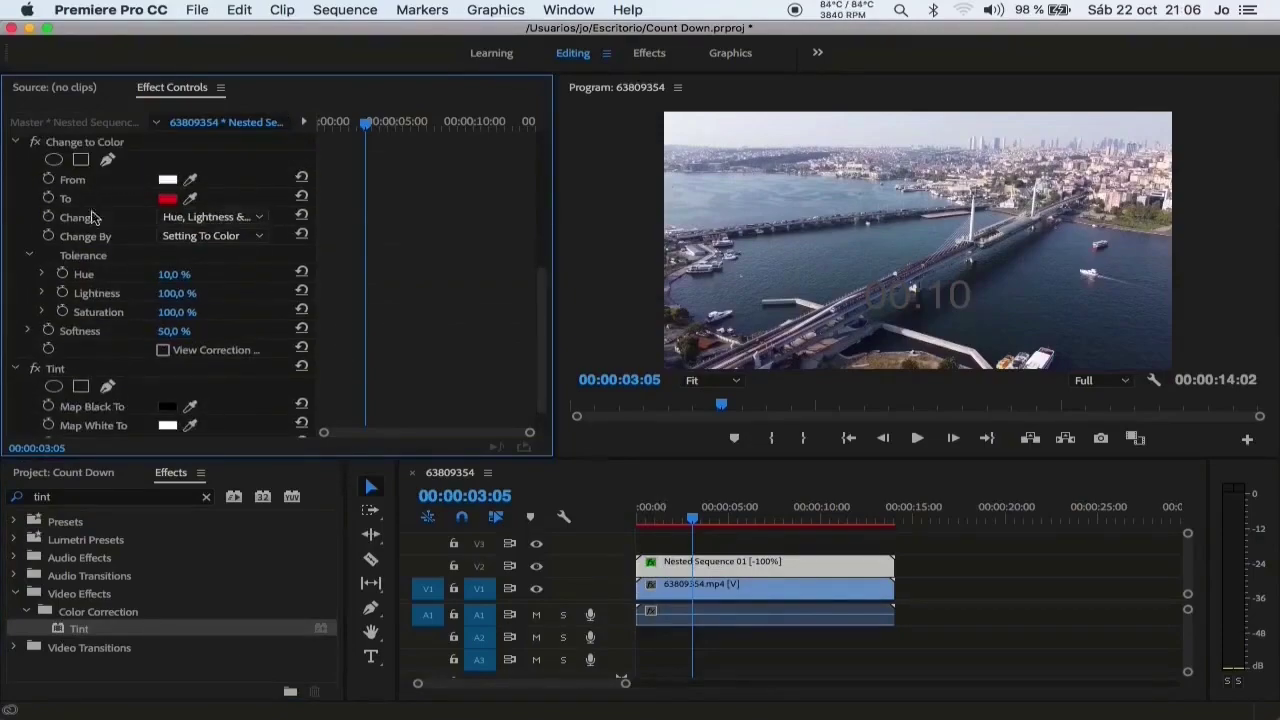
# - Disable Change to Color, then set Tint to map black to white and white to red
pyautogui.click(36, 145)
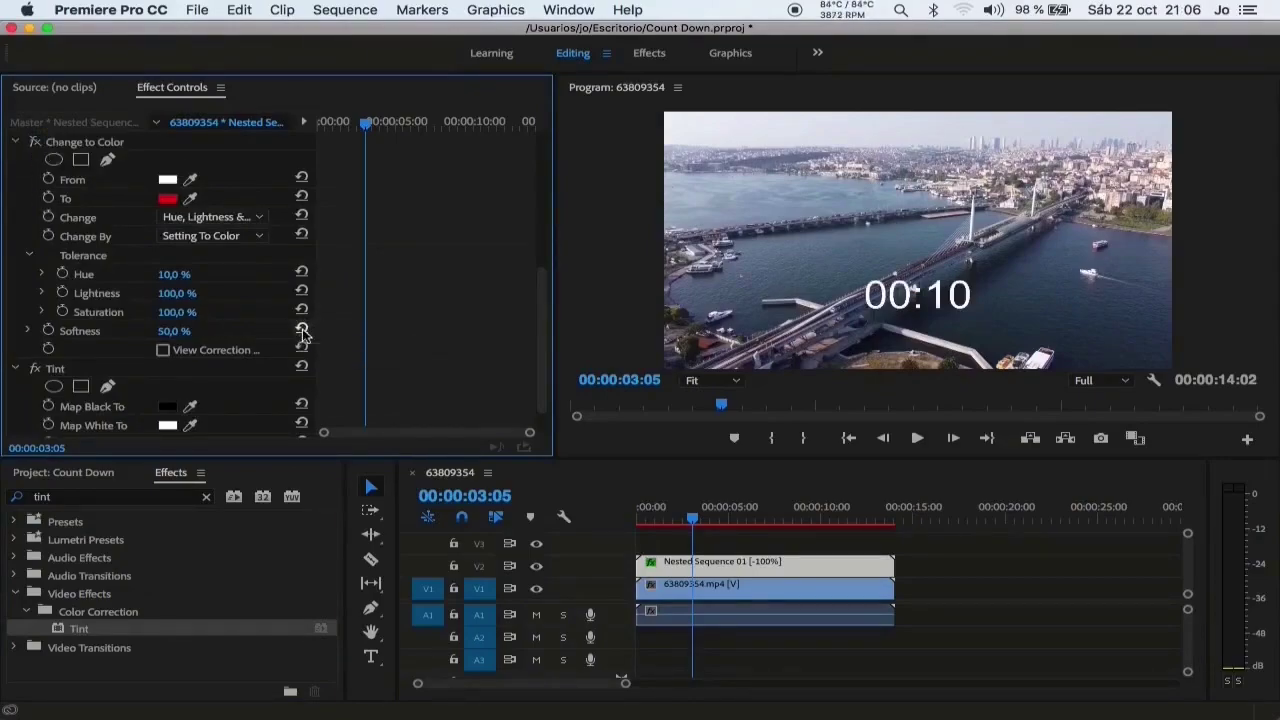
pyautogui.scroll(-2, 251, 374)
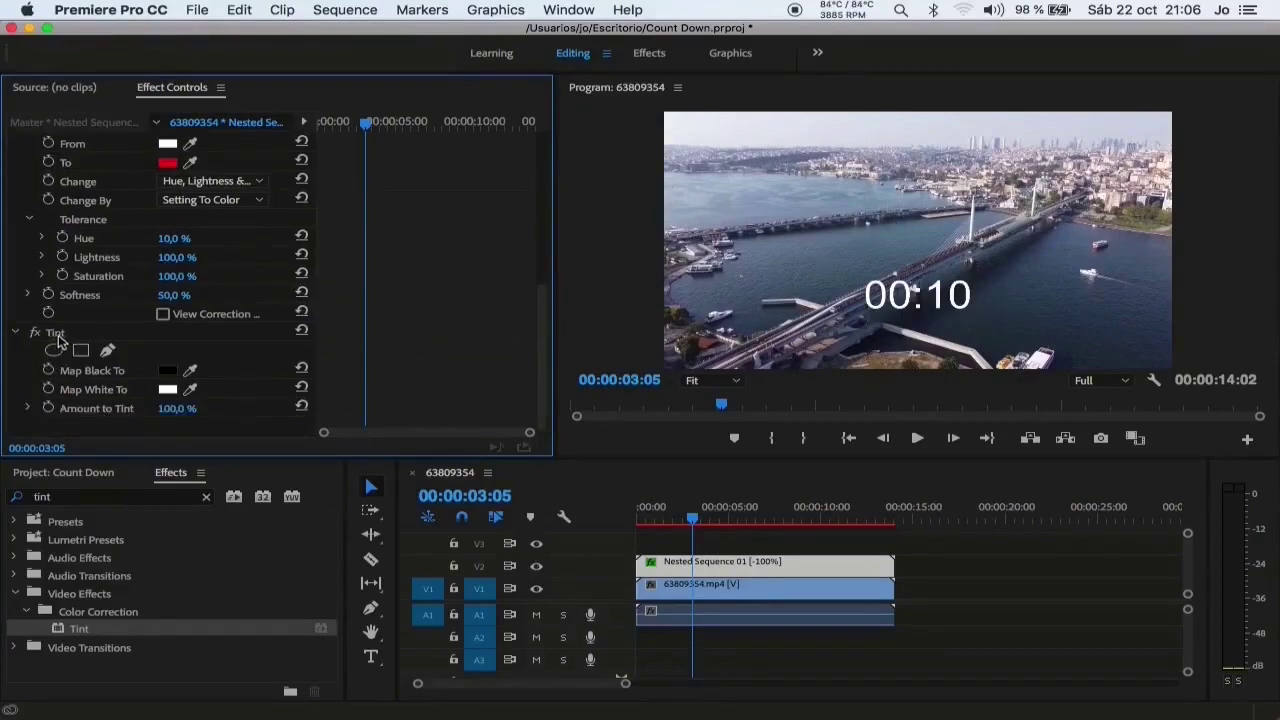
pyautogui.click(190, 368)
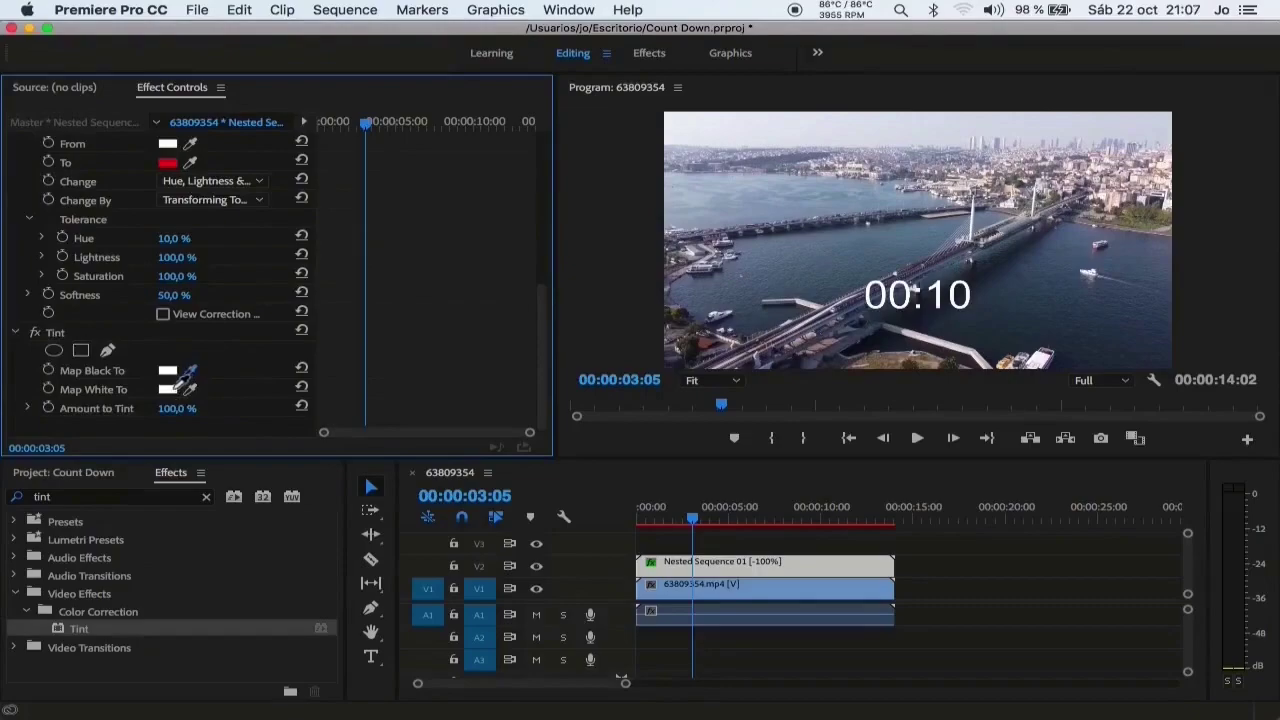
pyautogui.click(170, 387)
pyautogui.click(167, 389)
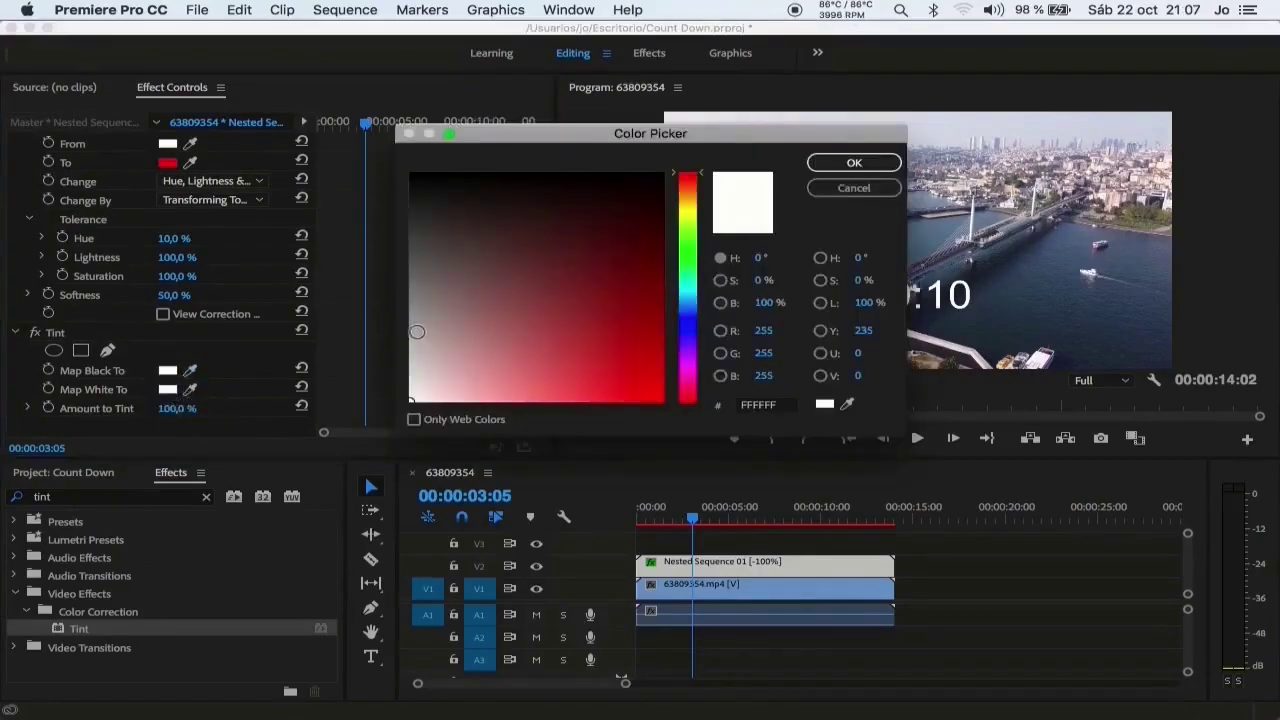
pyautogui.click(632, 386)
pyautogui.press('Return')
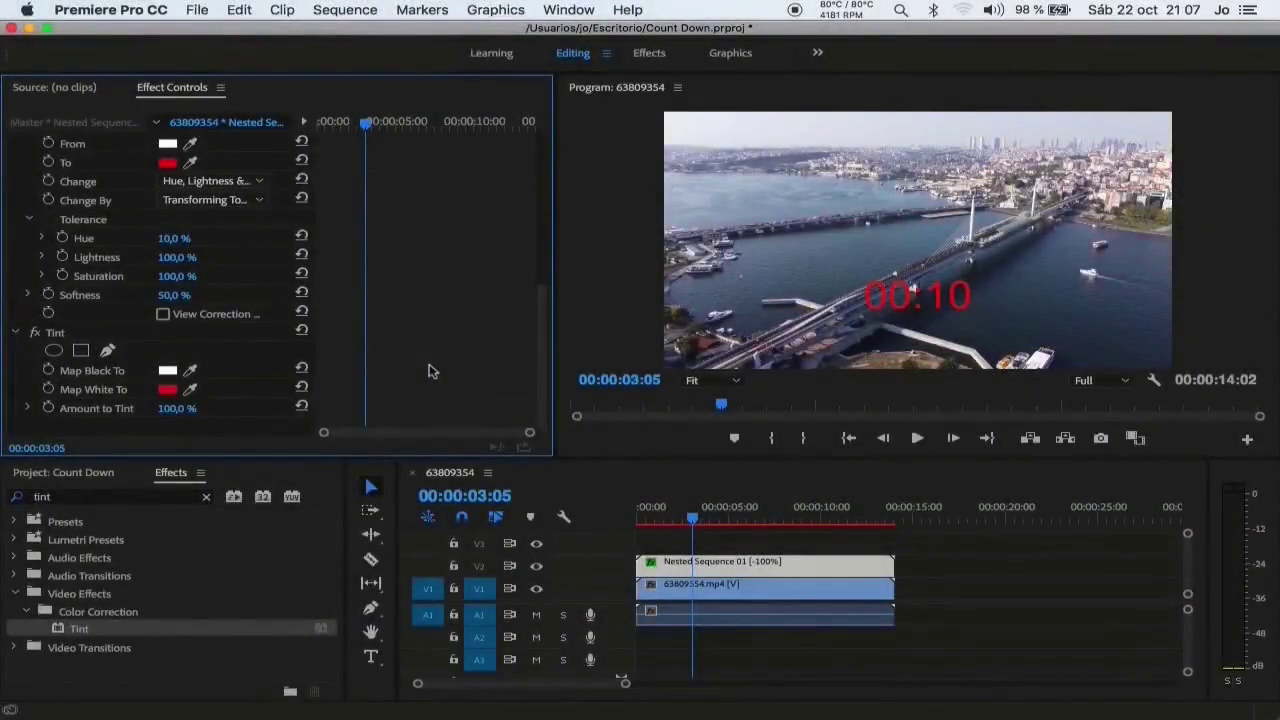
# - Create a Color Matte and place it on V1 after the drone footage, lengthening it
pyautogui.click(63, 472)
pyautogui.click(322, 688)
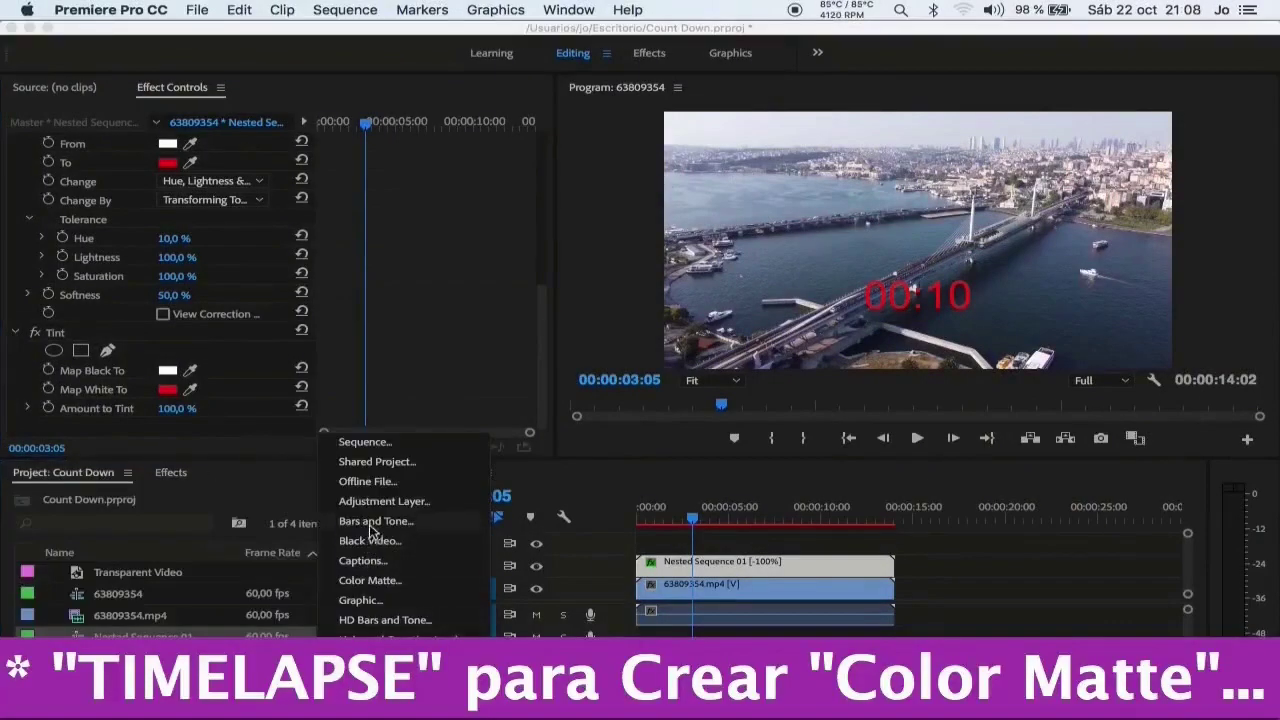
pyautogui.click(370, 580)
pyautogui.click(757, 440)
pyautogui.click(840, 163)
pyautogui.moveTo(122, 572)
pyautogui.mouseDown()
pyautogui.moveTo(937, 545)
pyautogui.moveTo(960, 588)
pyautogui.mouseUp()
pyautogui.moveTo(1043, 588); pyautogui.dragTo(1033, 597)
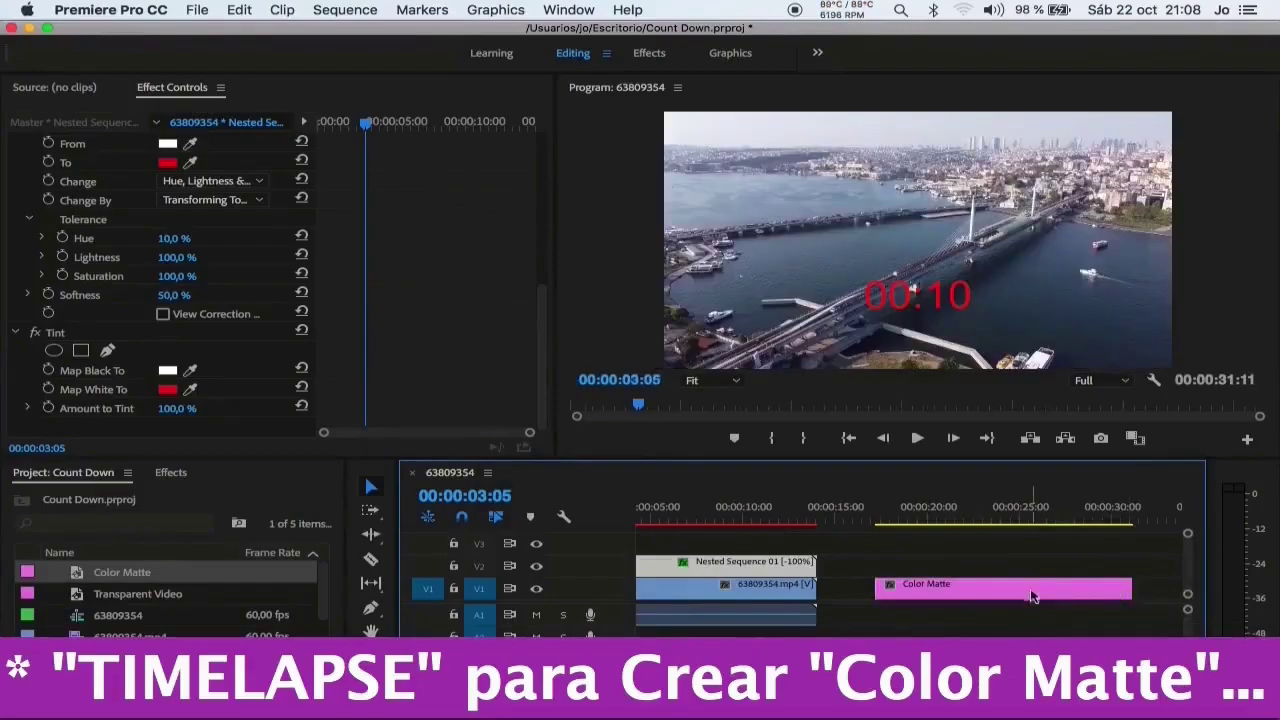
# - Search the effects for 'color' and apply 4-Color Gradient to the Color Matte clip
pyautogui.click(957, 589)
pyautogui.click(171, 472)
pyautogui.click(110, 496)
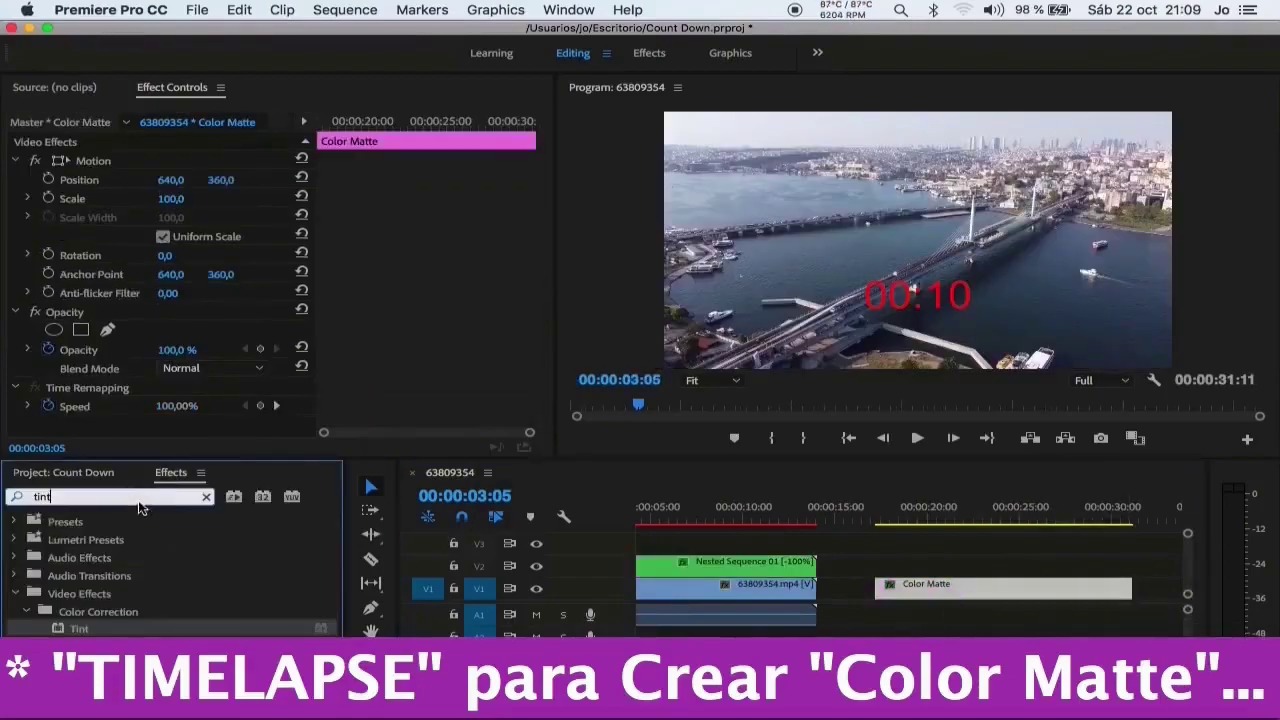
pyautogui.write('t')
pyautogui.press('BackSpace')
pyautogui.write('color')
pyautogui.scroll(-3, 160, 595)
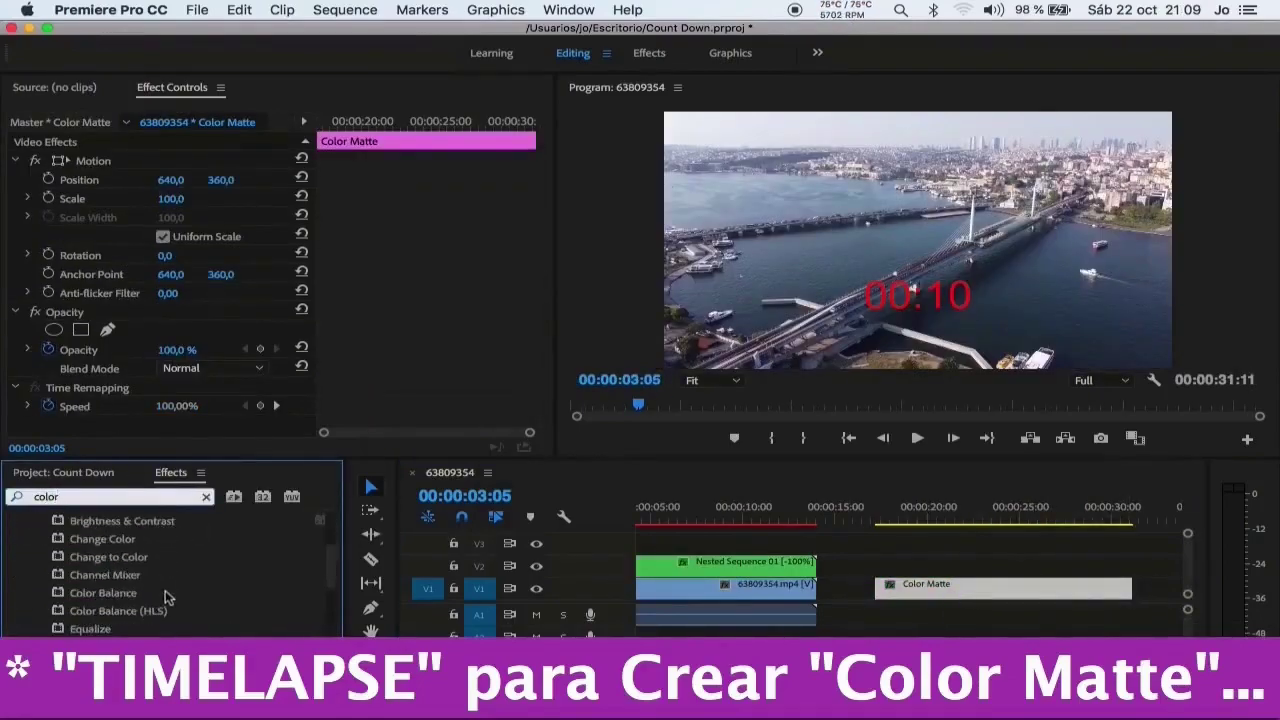
pyautogui.scroll(-2, 162, 594)
pyautogui.scroll(-2, 162, 595)
pyautogui.scroll(-1, 119, 577)
pyautogui.moveTo(119, 577); pyautogui.dragTo(1000, 588)
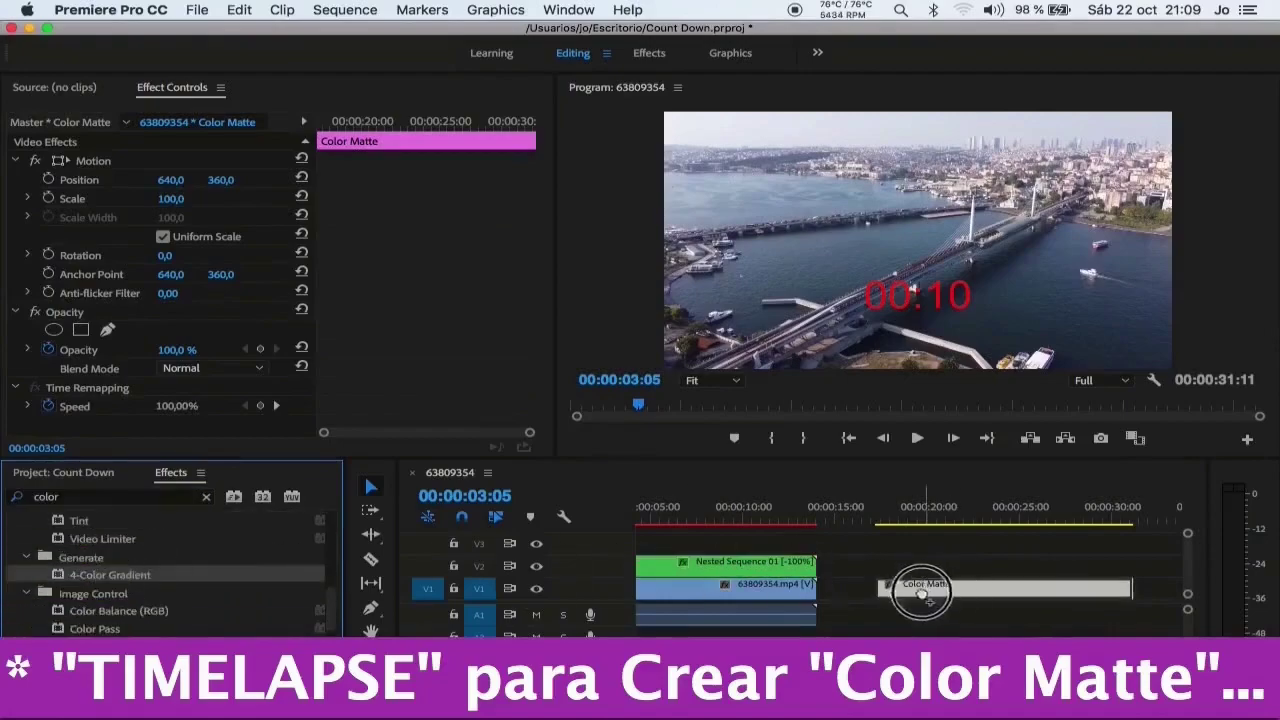
# - Set gradient Color 1 to light cyan and Color 2 to a greyish blue
pyautogui.click(167, 285)
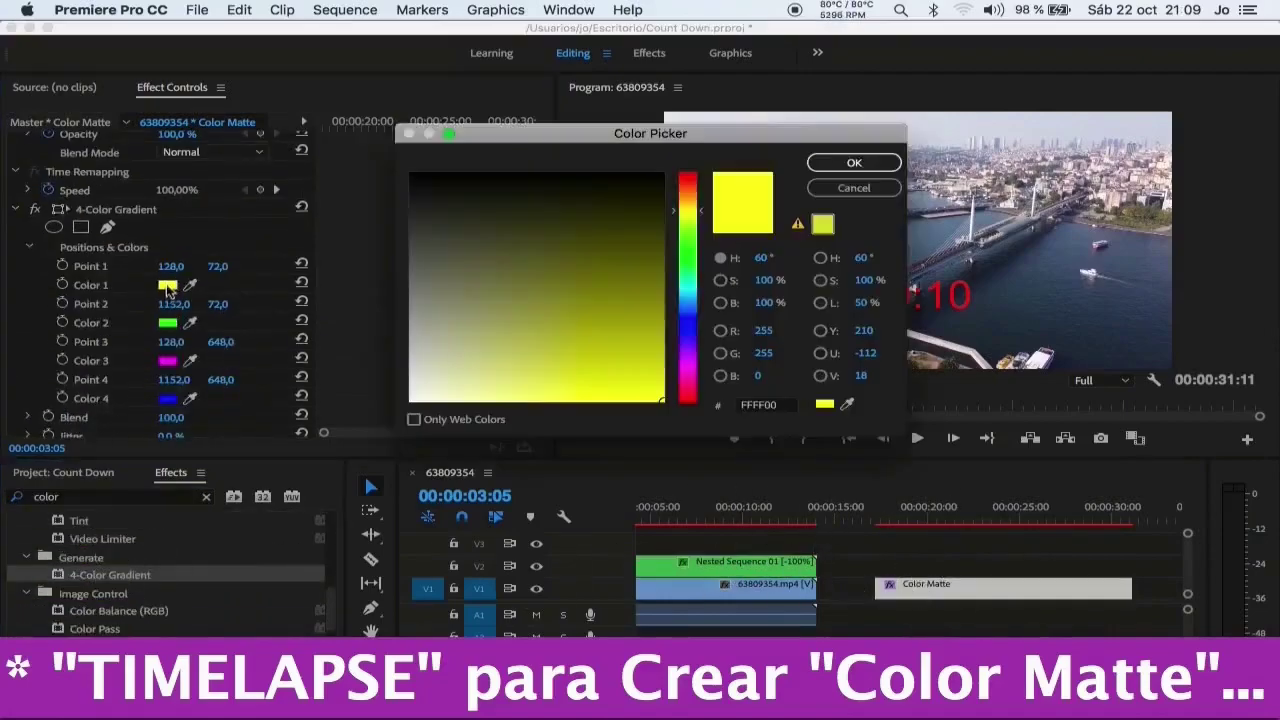
pyautogui.click(683, 286)
pyautogui.click(580, 366)
pyautogui.click(854, 162)
pyautogui.click(167, 322)
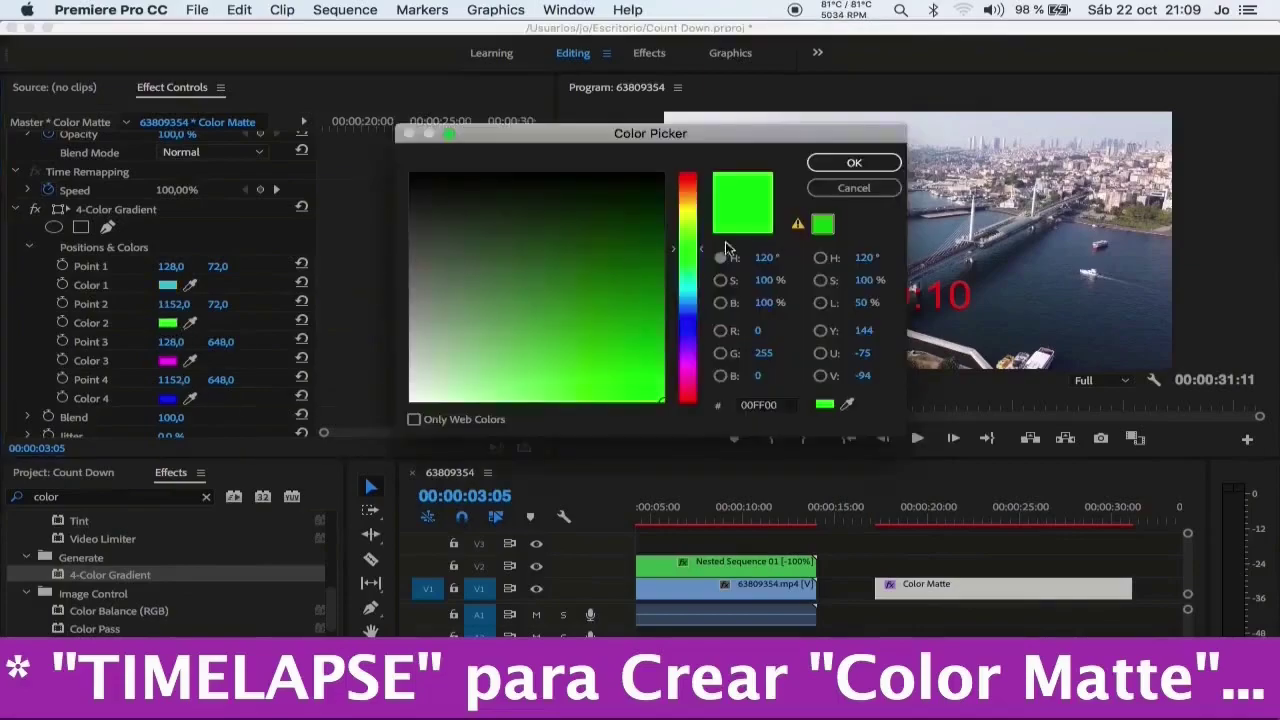
pyautogui.click(688, 300)
pyautogui.click(600, 371)
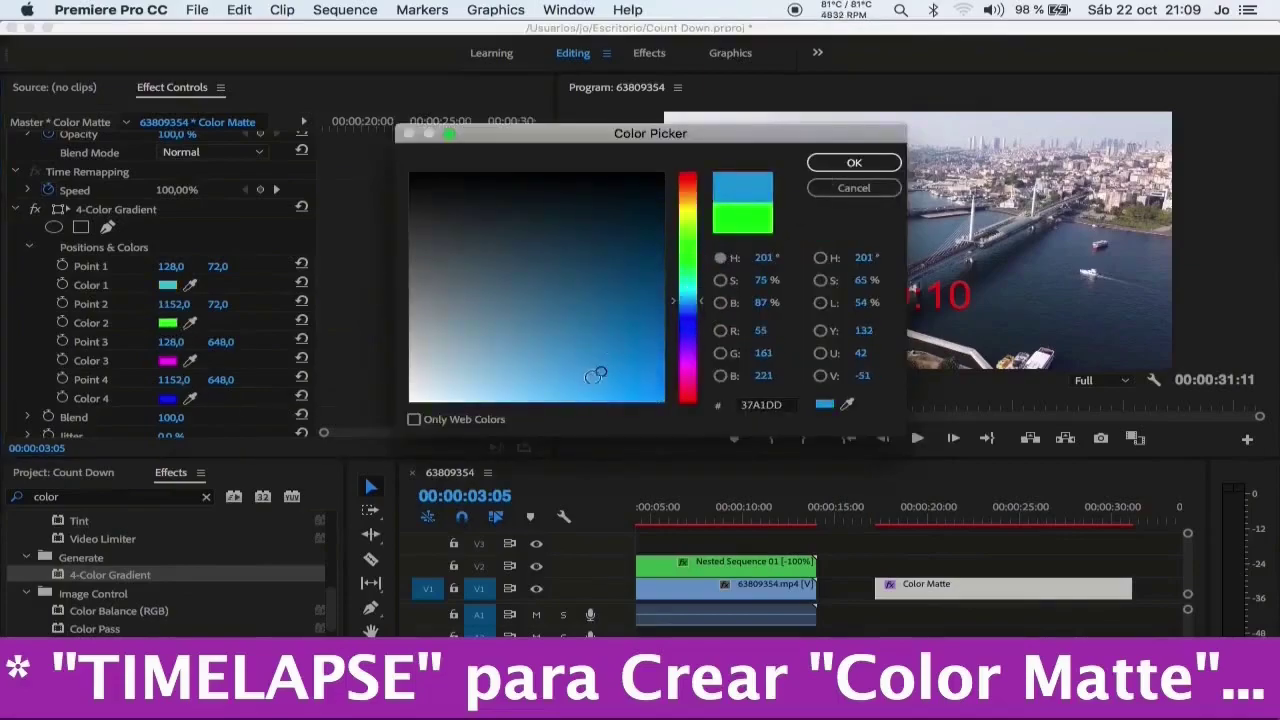
pyautogui.moveTo(600, 371); pyautogui.dragTo(502, 326)
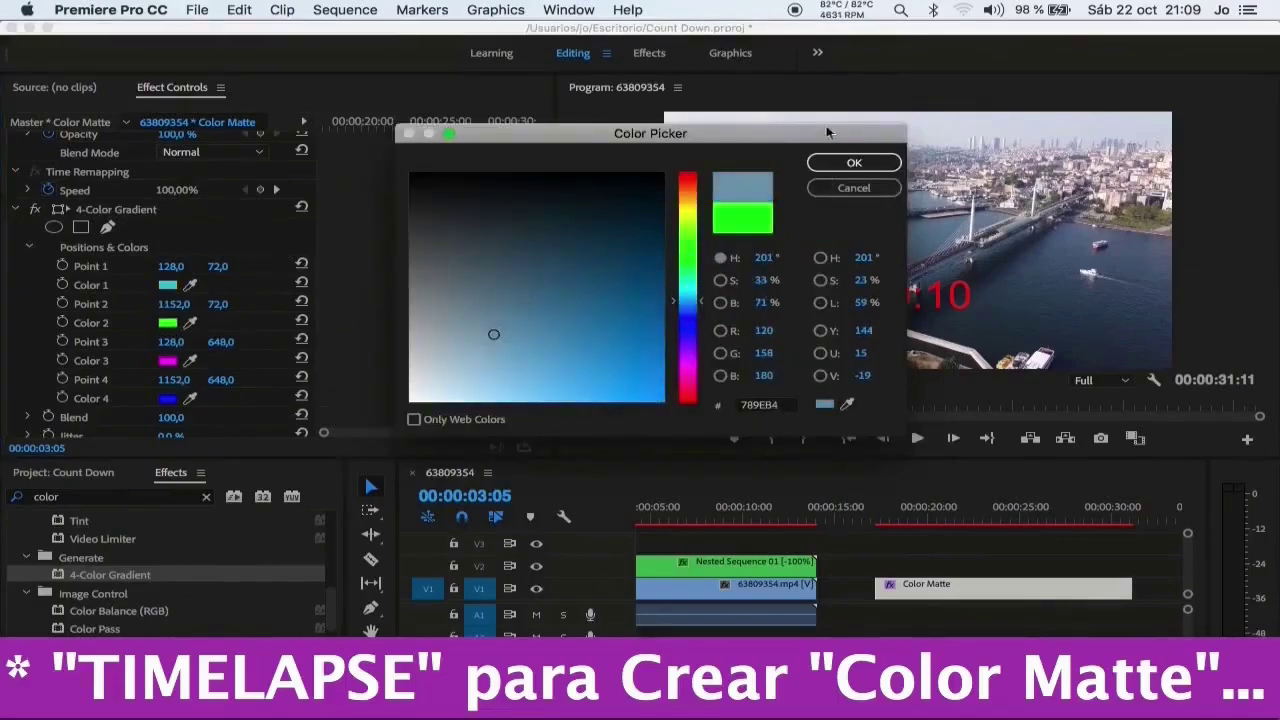
pyautogui.click(854, 162)
# - Set gradient Colors 3 and 4 to light sky blues
pyautogui.click(167, 360)
pyautogui.click(690, 322)
pyautogui.moveTo(700, 322); pyautogui.dragTo(688, 308)
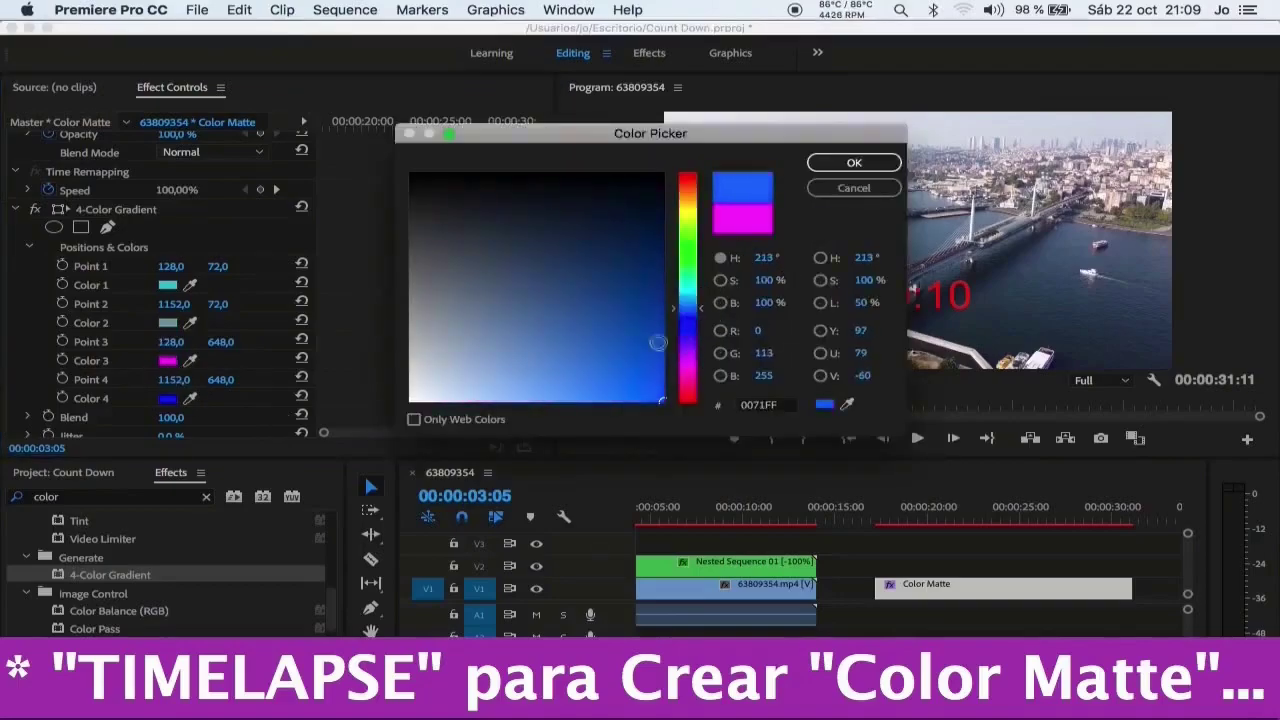
pyautogui.moveTo(524, 352); pyautogui.dragTo(527, 383)
pyautogui.click(854, 162)
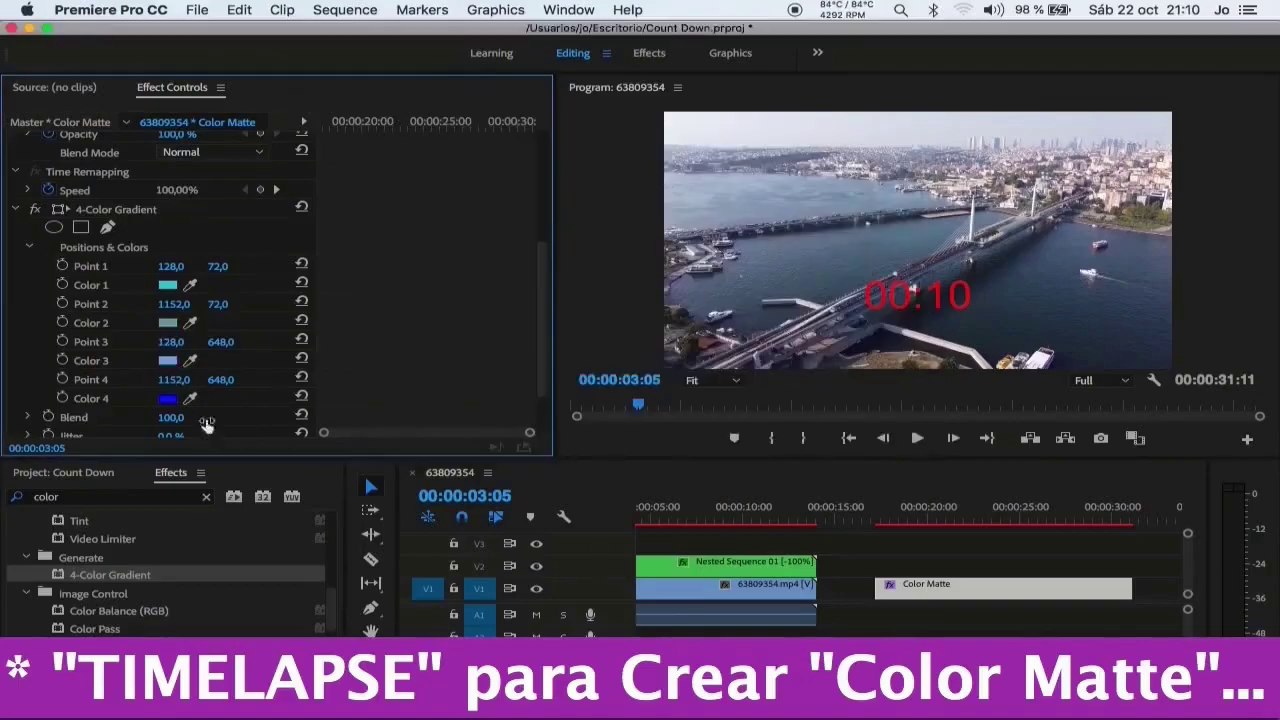
pyautogui.click(167, 398)
pyautogui.click(676, 314)
pyautogui.moveTo(554, 344); pyautogui.dragTo(520, 380)
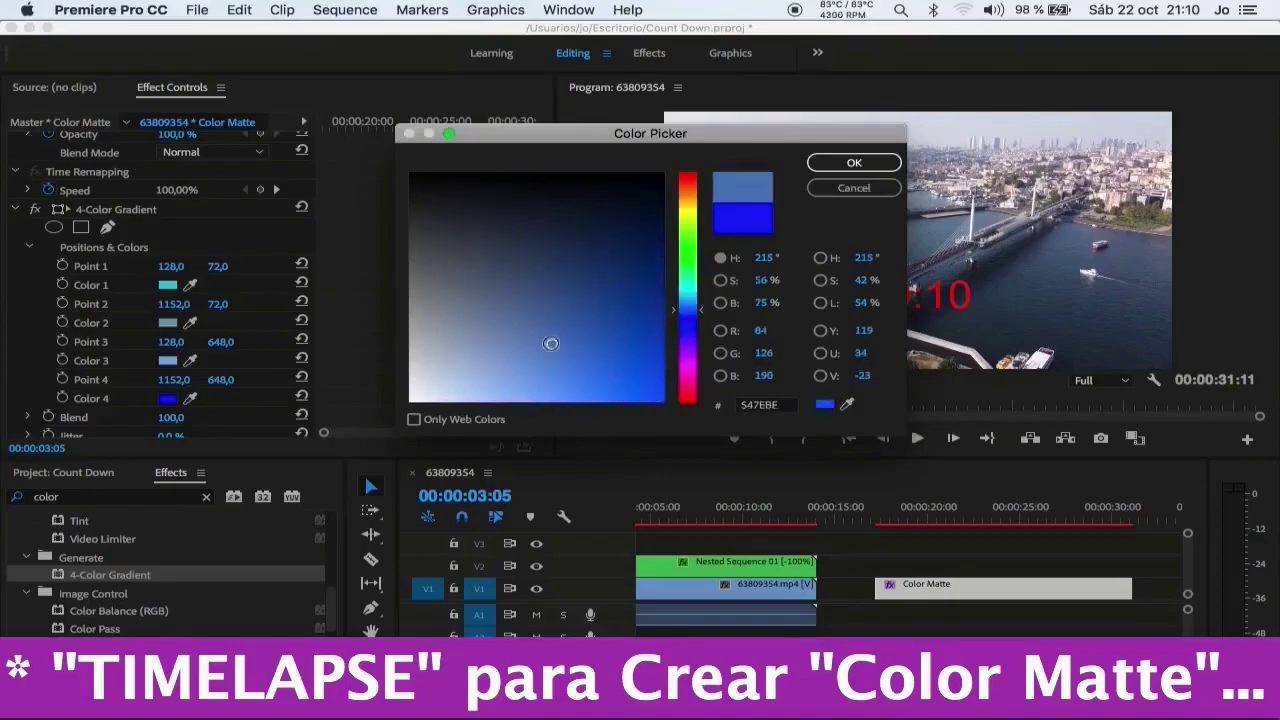
pyautogui.click(854, 162)
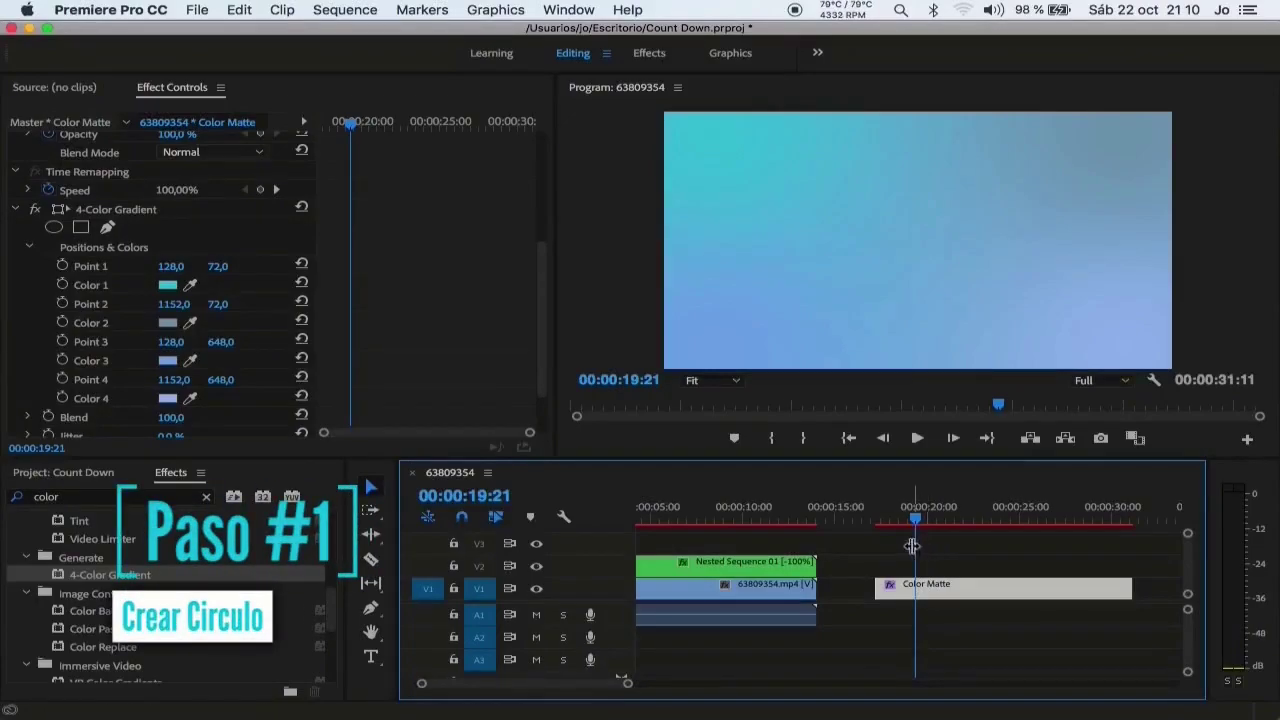
# - Draw an ellipse over the gradient in the Program monitor, then switch to the Graphics workspace
pyautogui.click(378, 610)
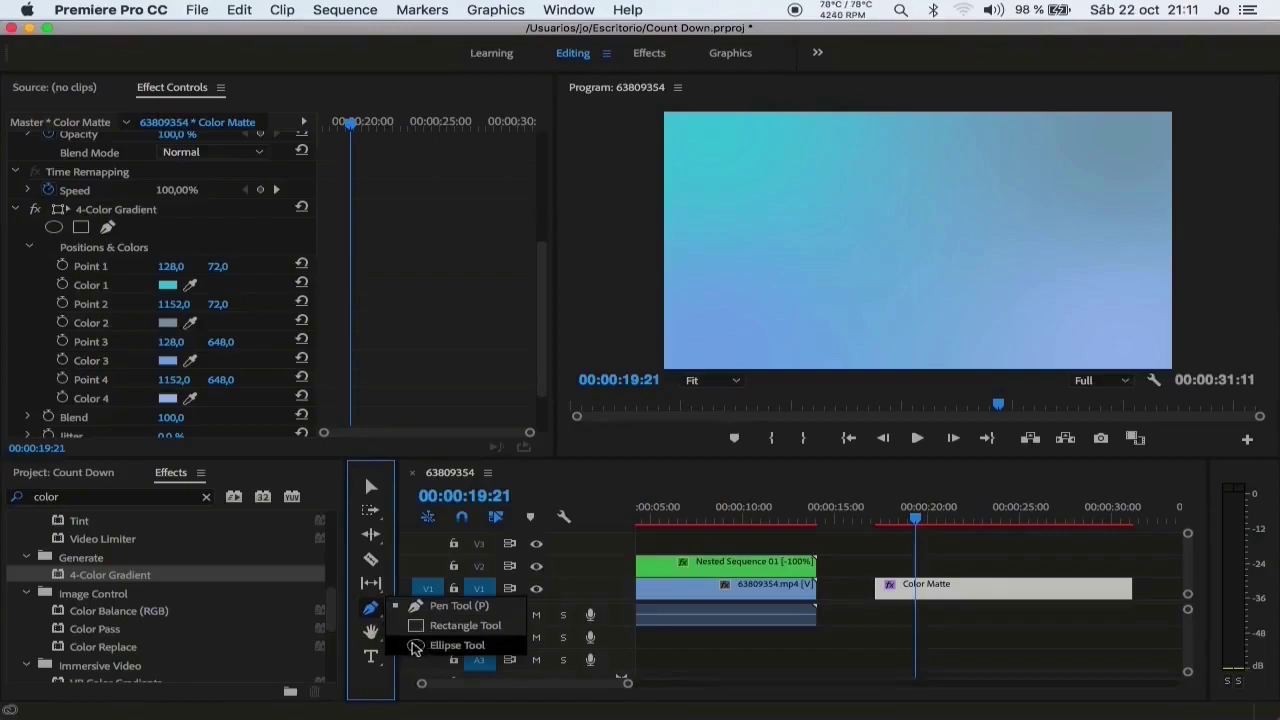
pyautogui.click(415, 646)
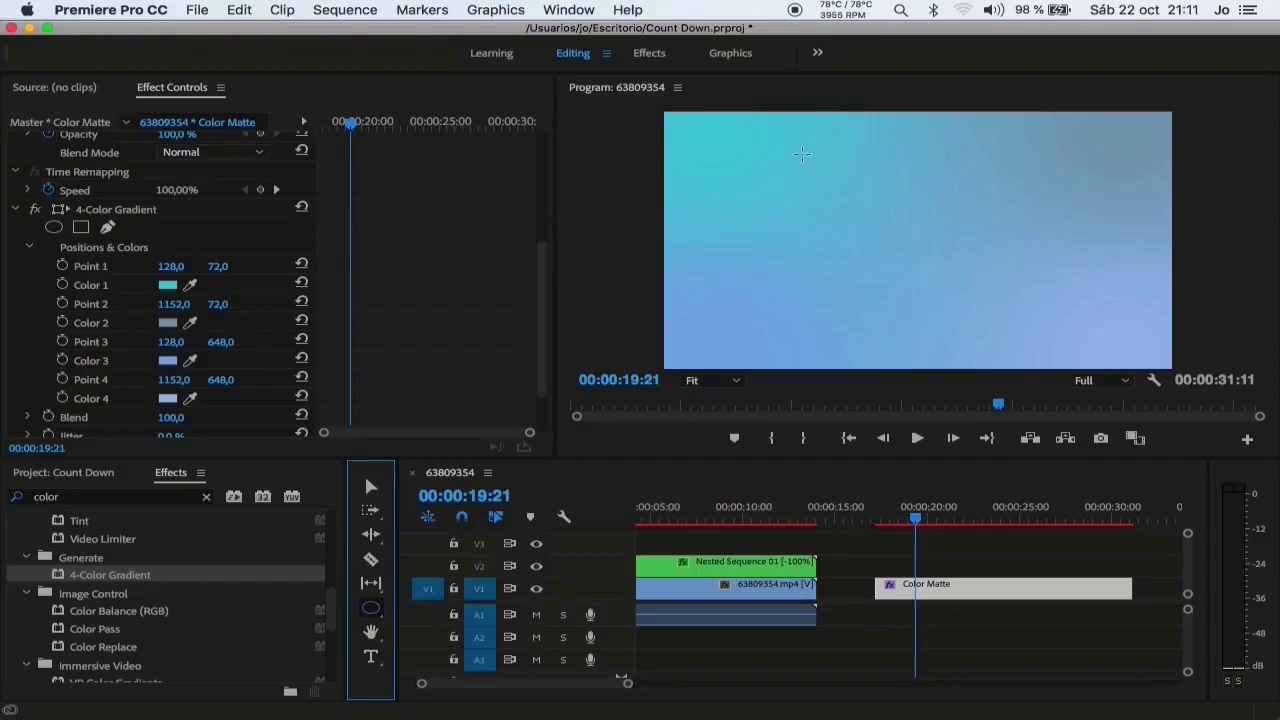
pyautogui.moveTo(800, 141)
pyautogui.mouseDown()
pyautogui.moveTo(1027, 344)
pyautogui.moveTo(1041, 320)
pyautogui.mouseUp()
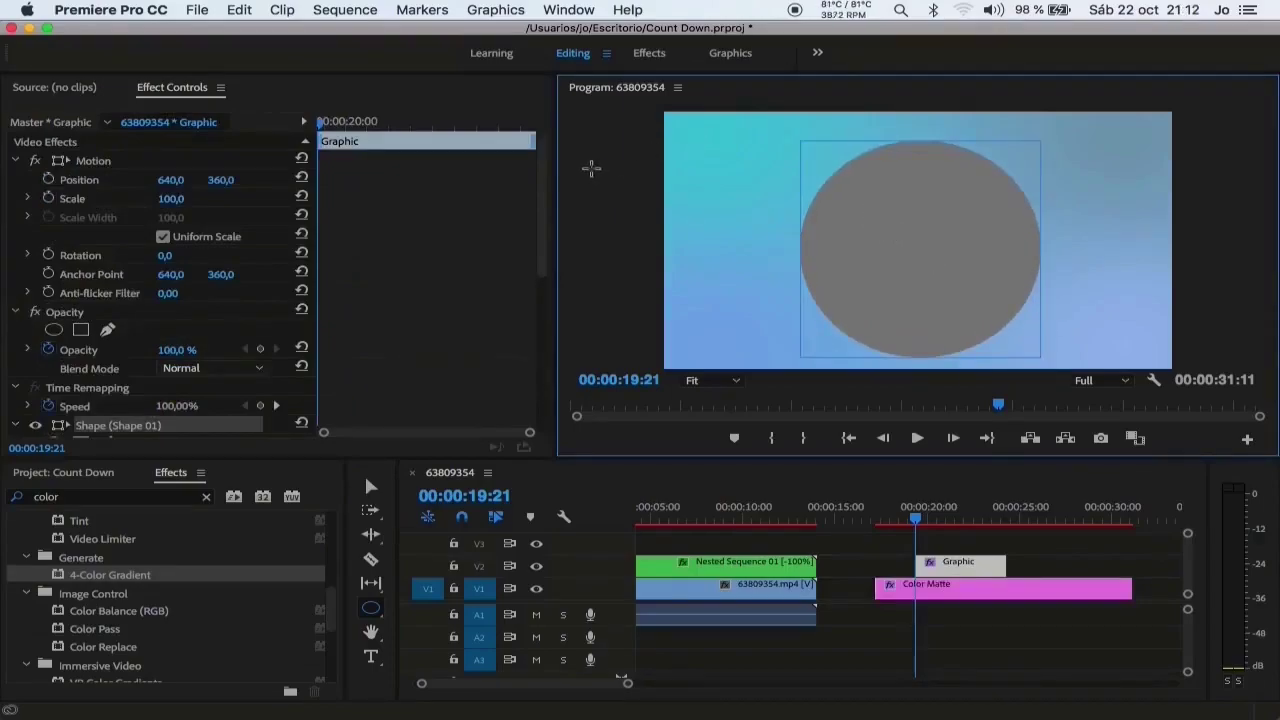
pyautogui.click(729, 52)
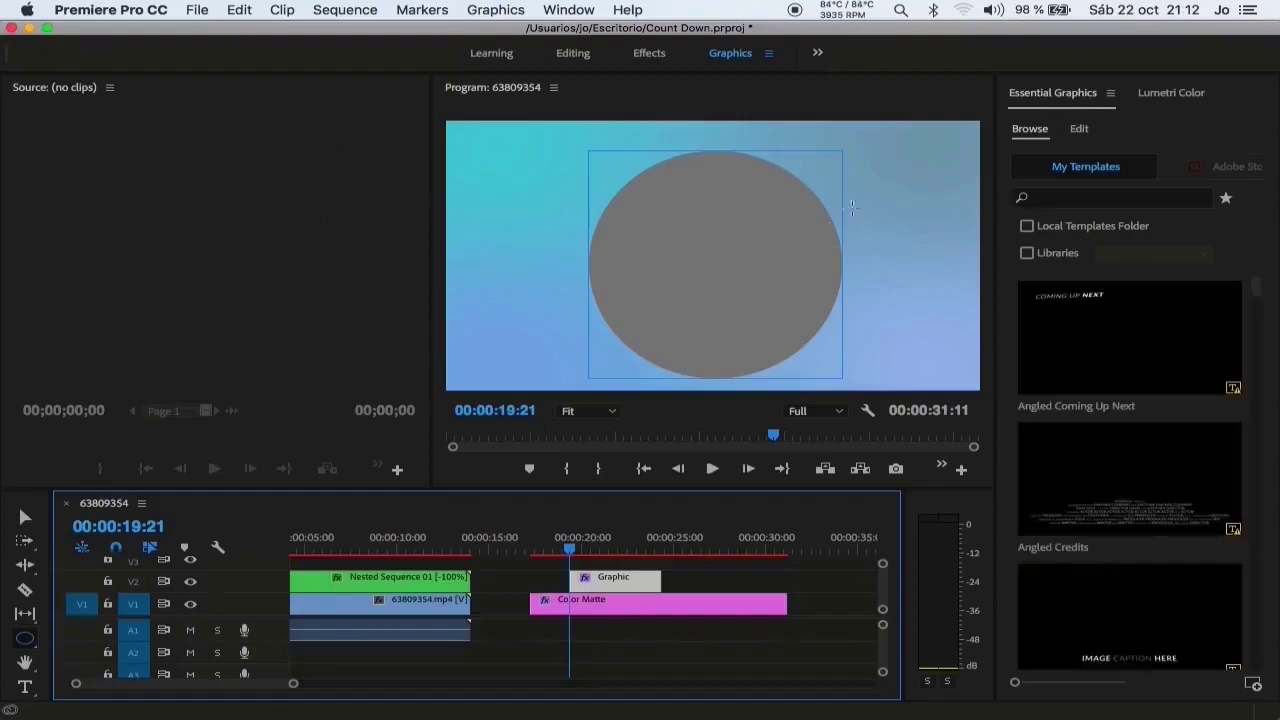
# - Centre the ellipse vertically and horizontally in the frame
pyautogui.click(1078, 102)
pyautogui.click(1081, 131)
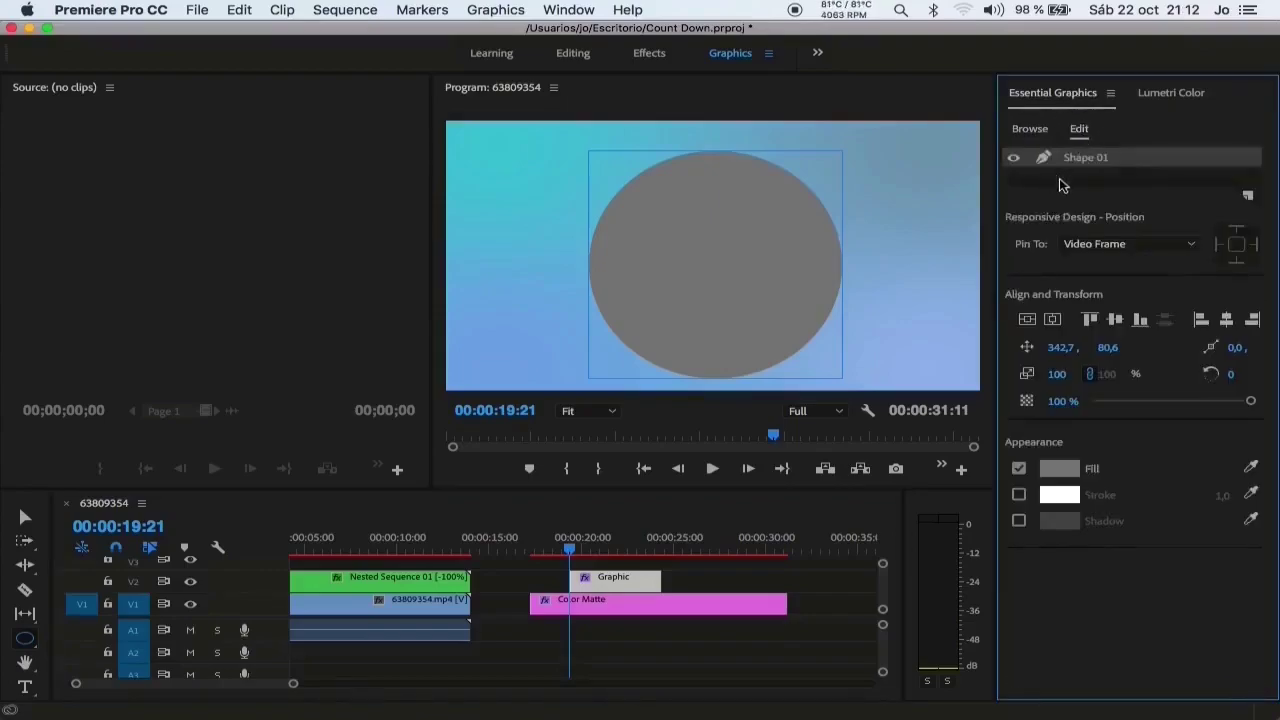
pyautogui.click(1053, 320)
pyautogui.click(1053, 320)
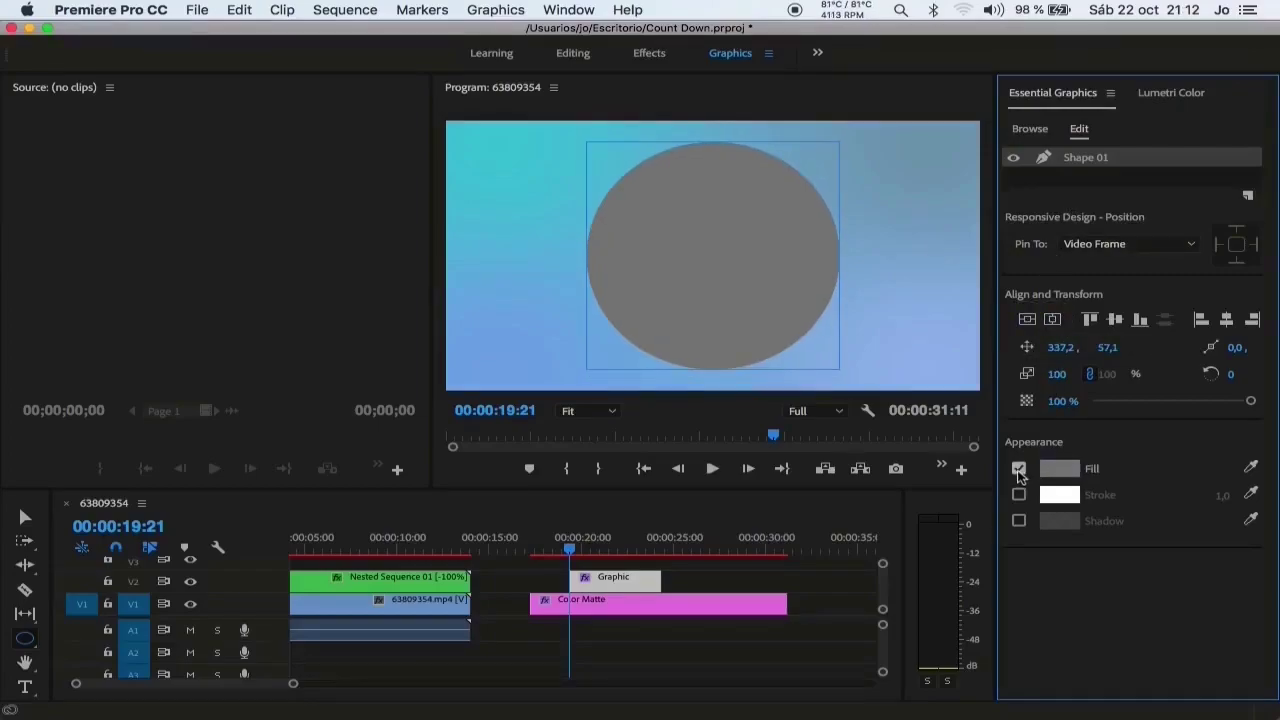
# - Turn off the ellipse's fill and give it an 85-point white stroke
pyautogui.click(1020, 468)
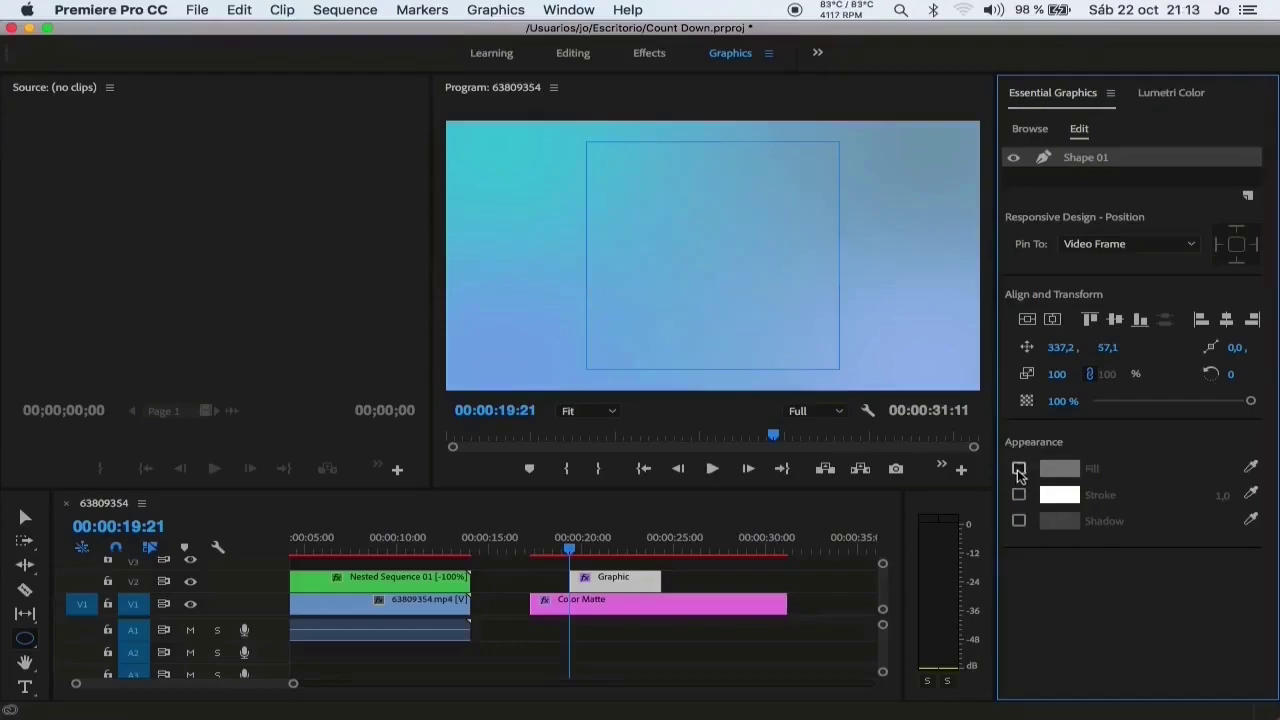
pyautogui.click(1019, 495)
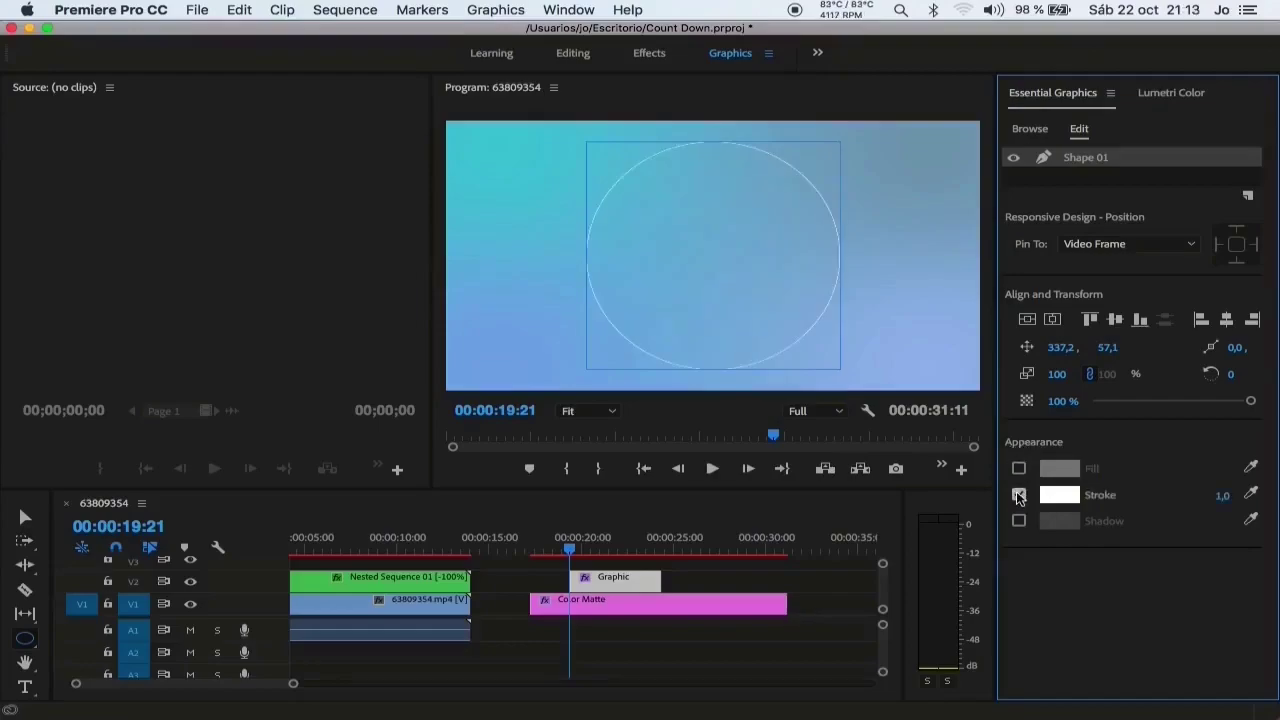
pyautogui.click(1220, 495)
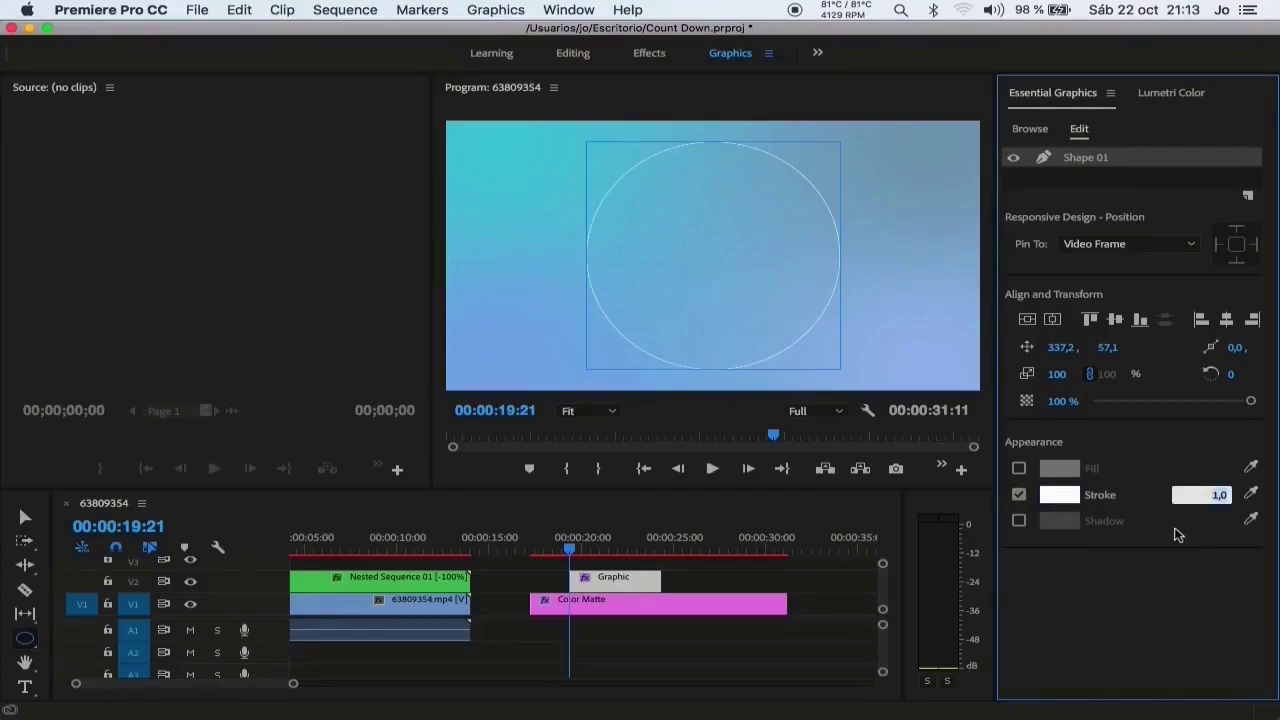
pyautogui.write('85')
pyautogui.press('Return')
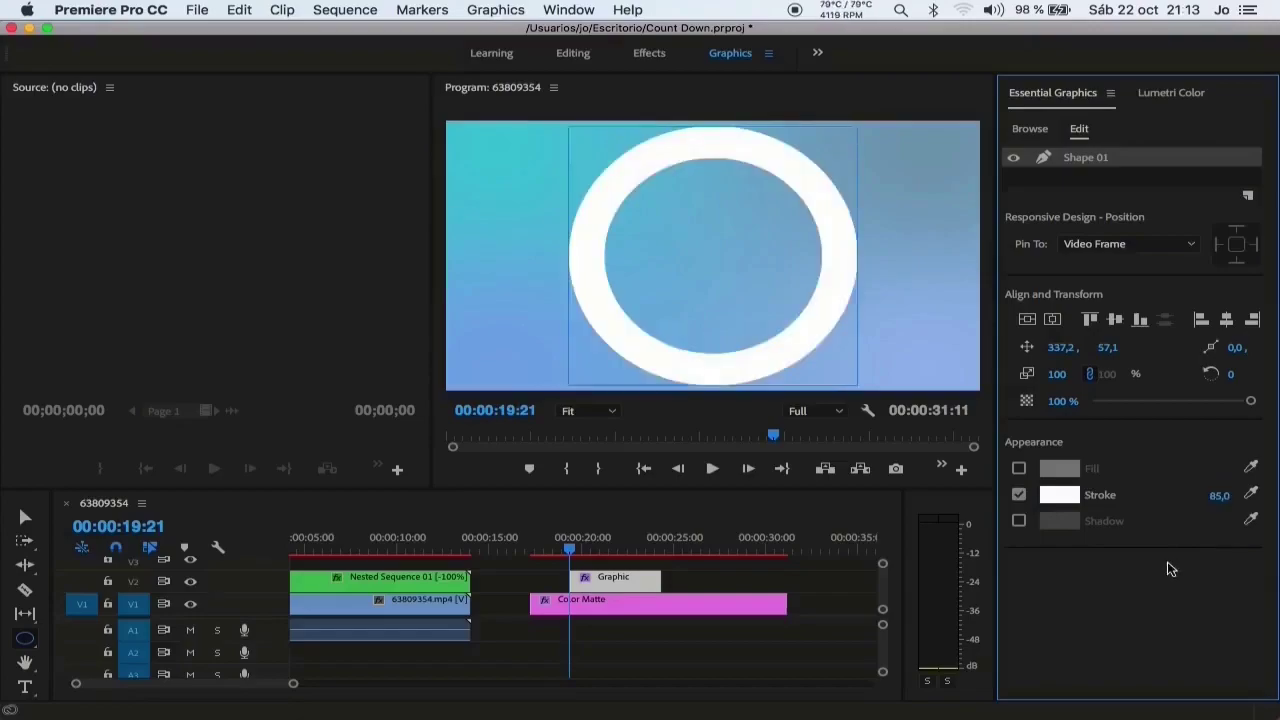
# - Duplicate the Shape 01 ring layer and rename the copy Shape 02
pyautogui.rightClick(1089, 163)
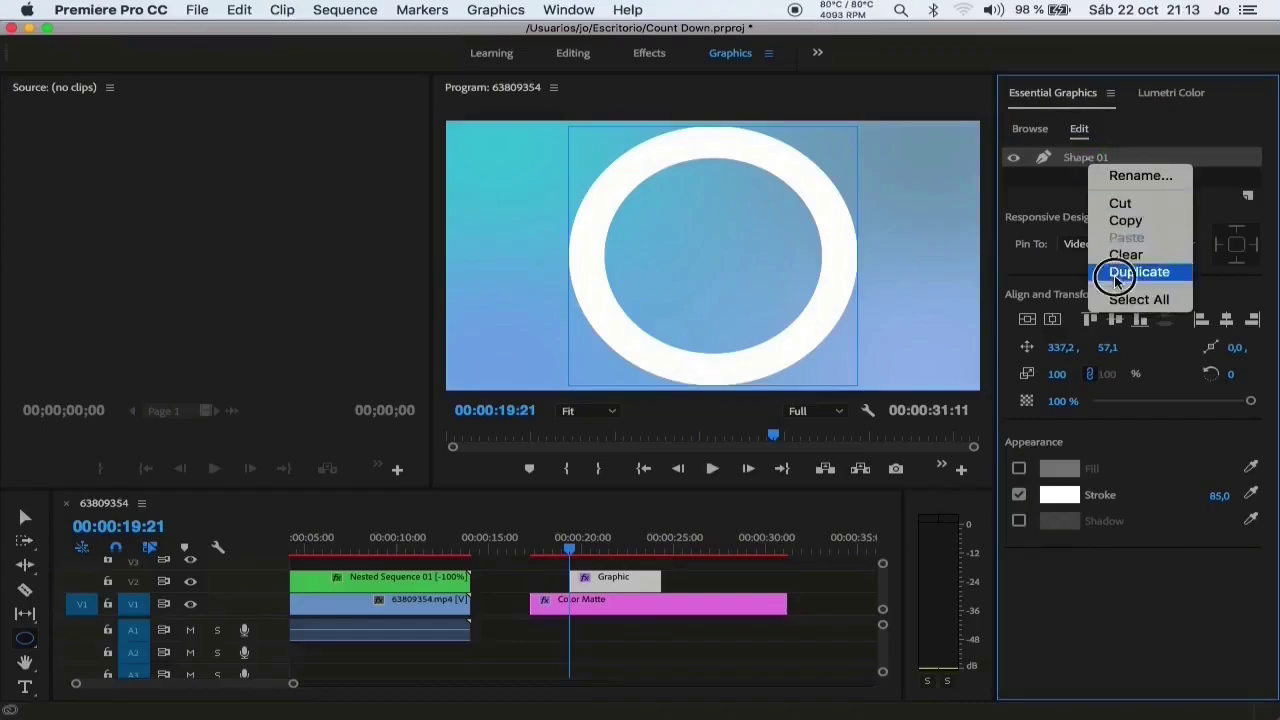
pyautogui.click(1116, 273)
pyautogui.rightClick(1100, 177)
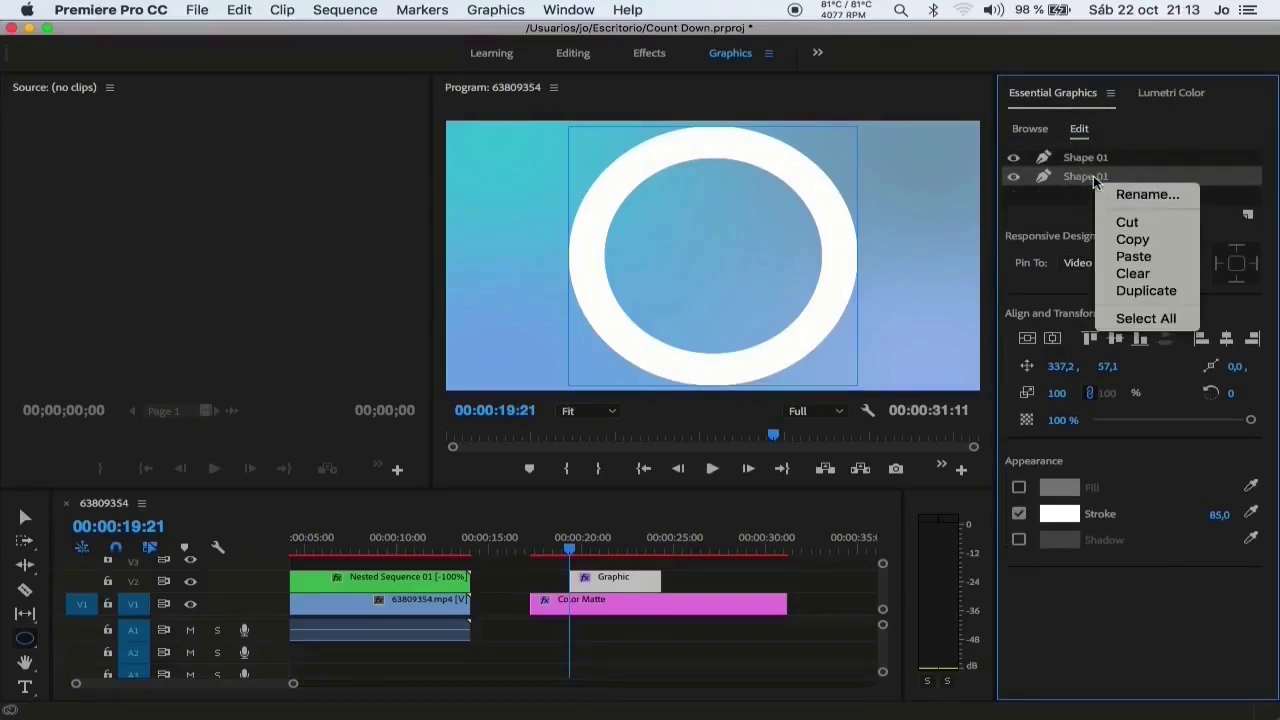
pyautogui.click(1110, 196)
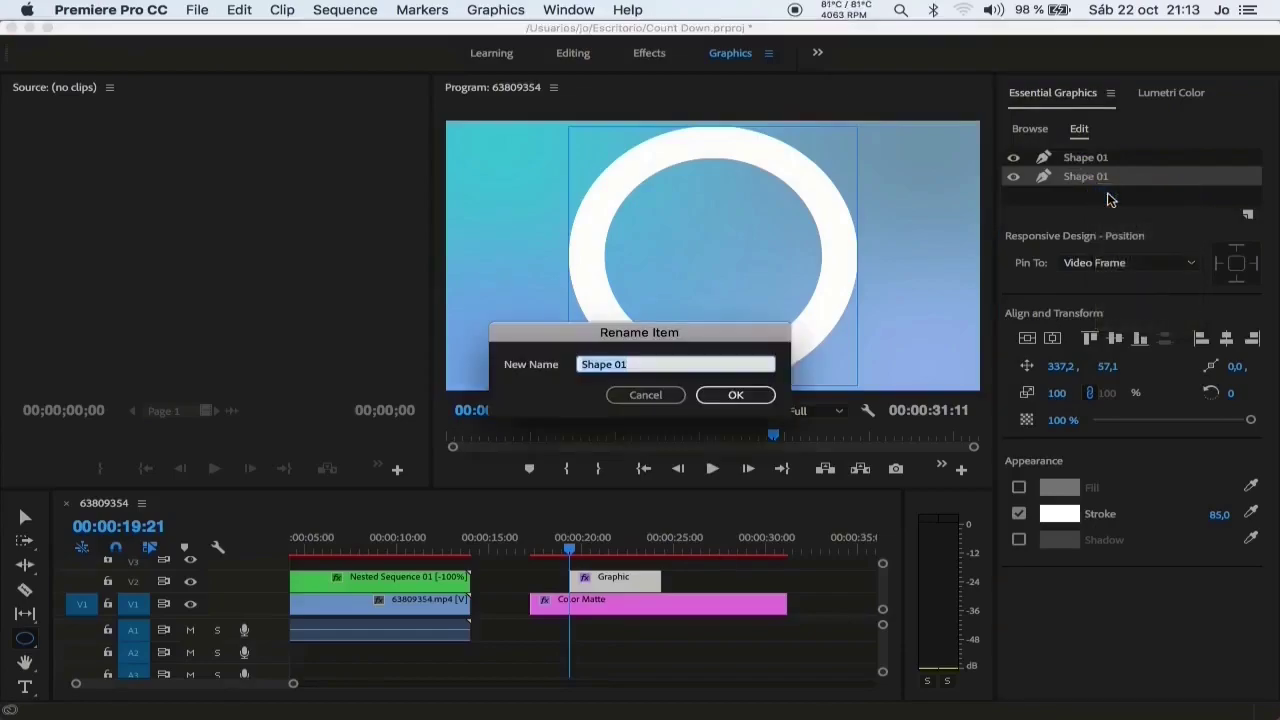
pyautogui.press('Right')
pyautogui.press('BackSpace')
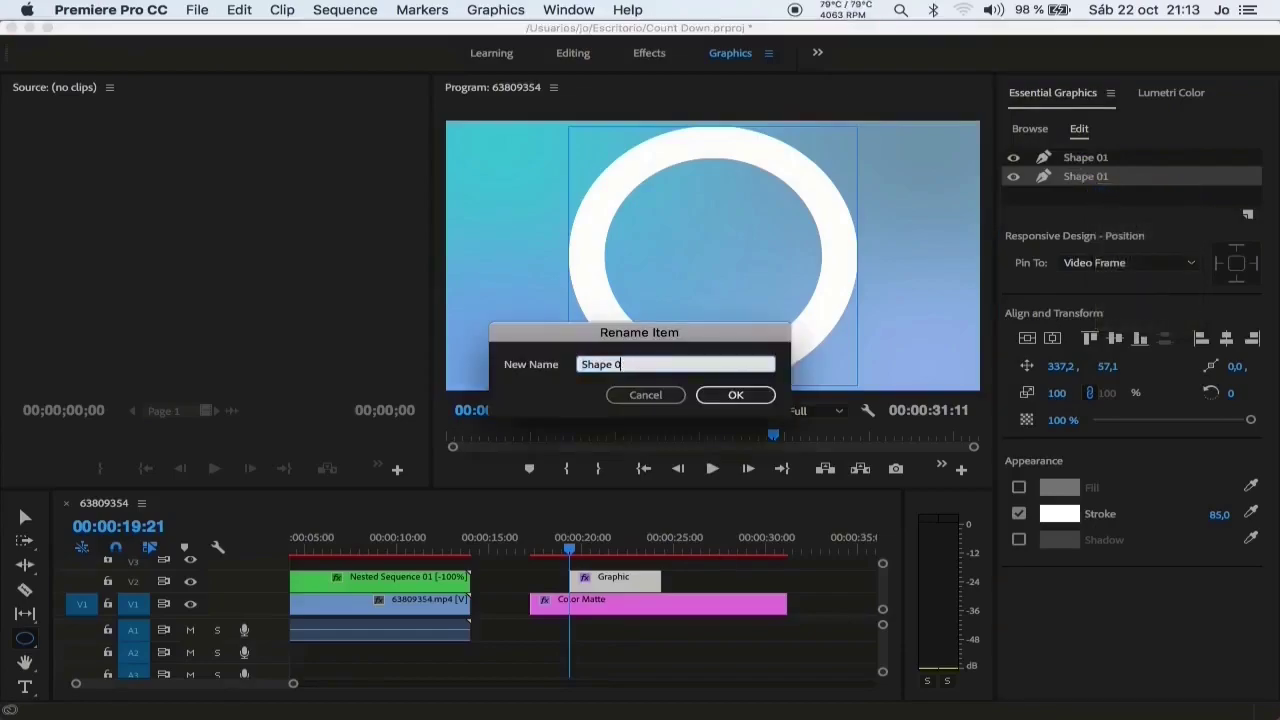
pyautogui.write('2')
pyautogui.press('Return')
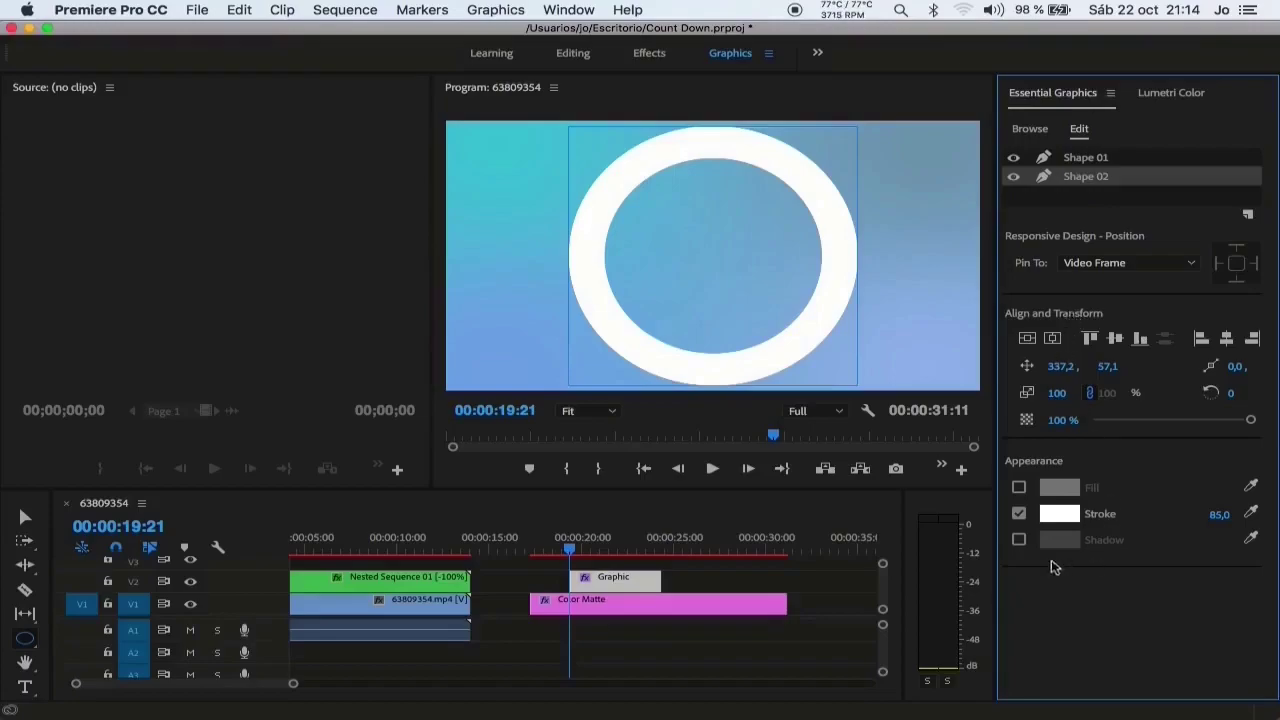
# - Change Shape 02's stroke colour to red
pyautogui.click(1058, 517)
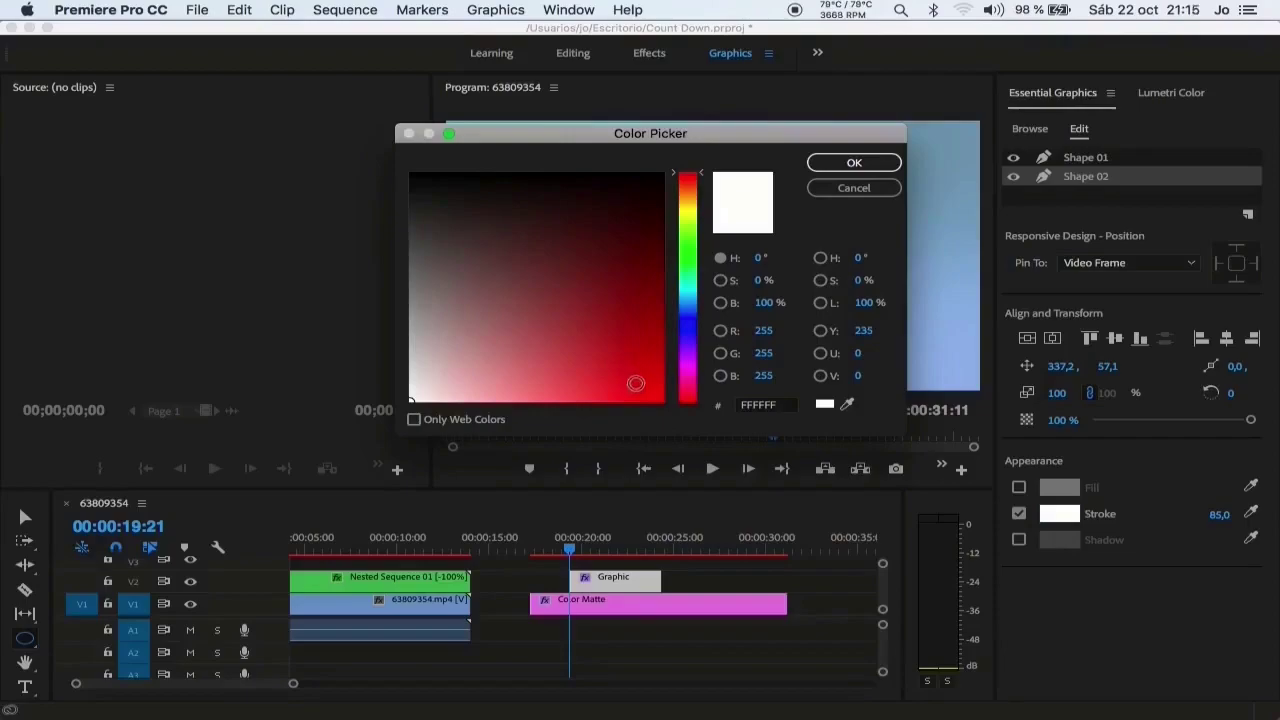
pyautogui.click(631, 379)
pyautogui.click(852, 165)
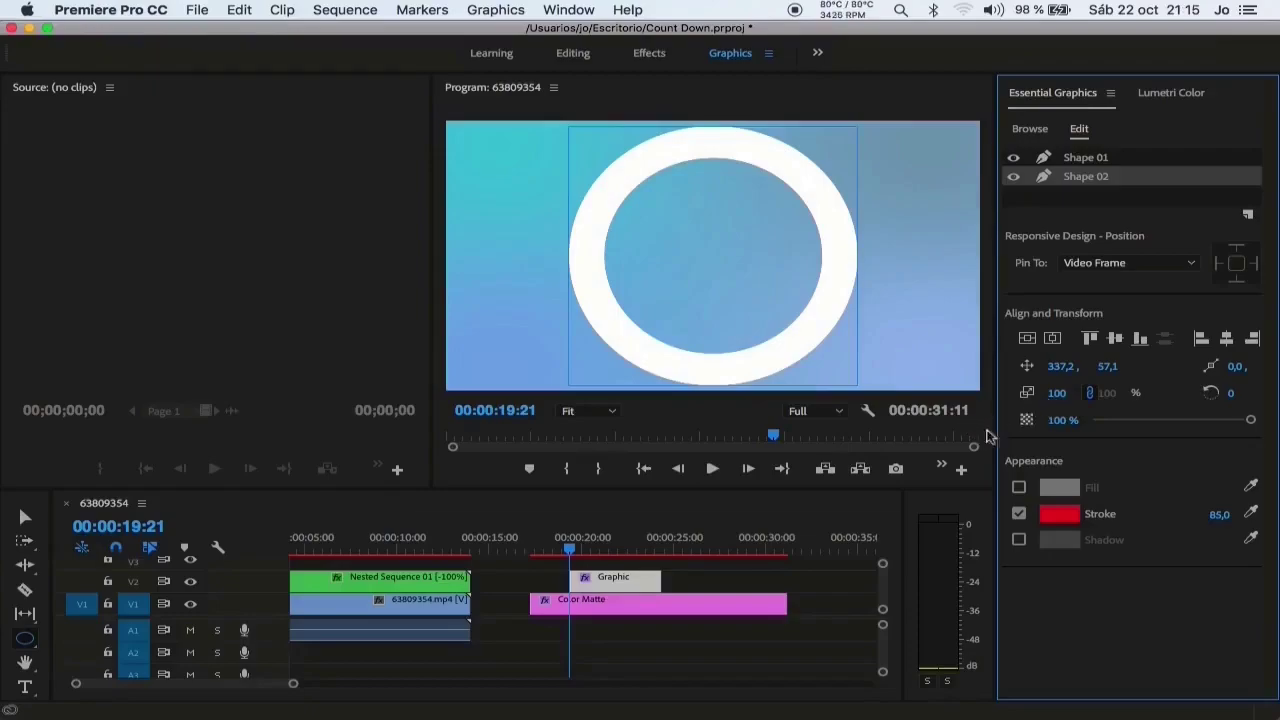
# - Scale Shape 02 to 77% and centre it vertically and horizontally in the frame
pyautogui.click(1057, 393)
pyautogui.write('72')
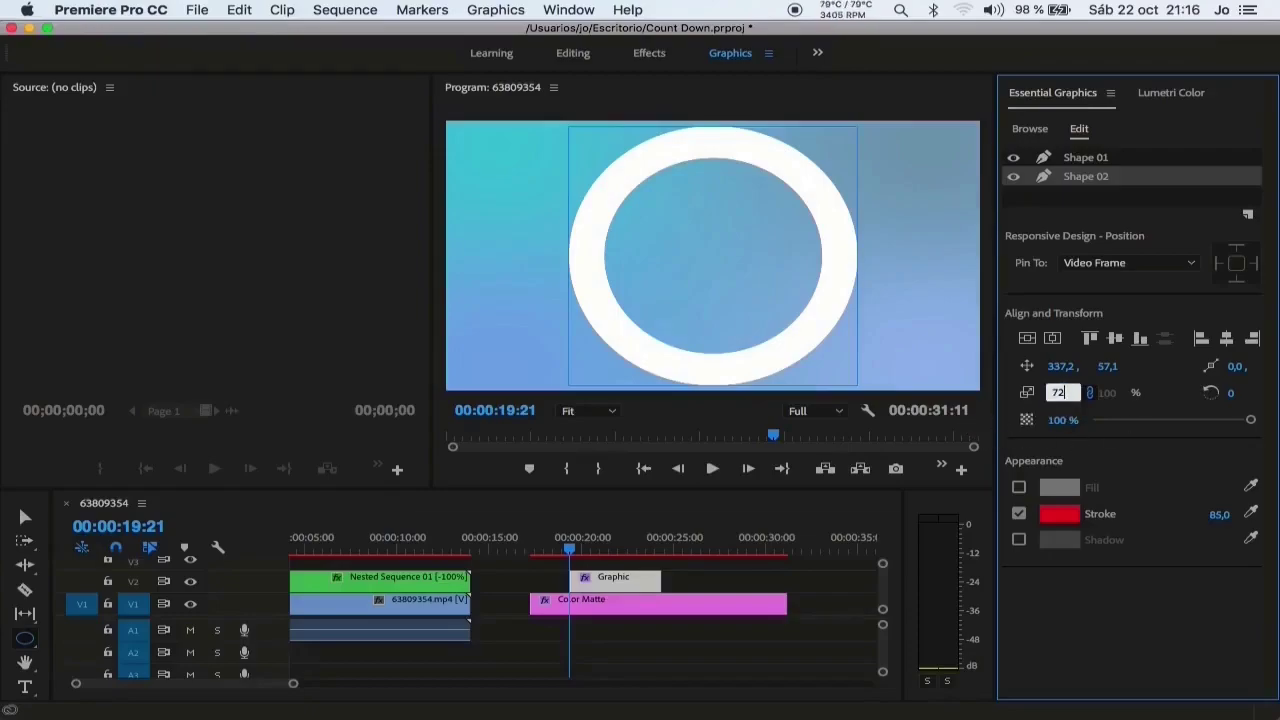
pyautogui.press('Return')
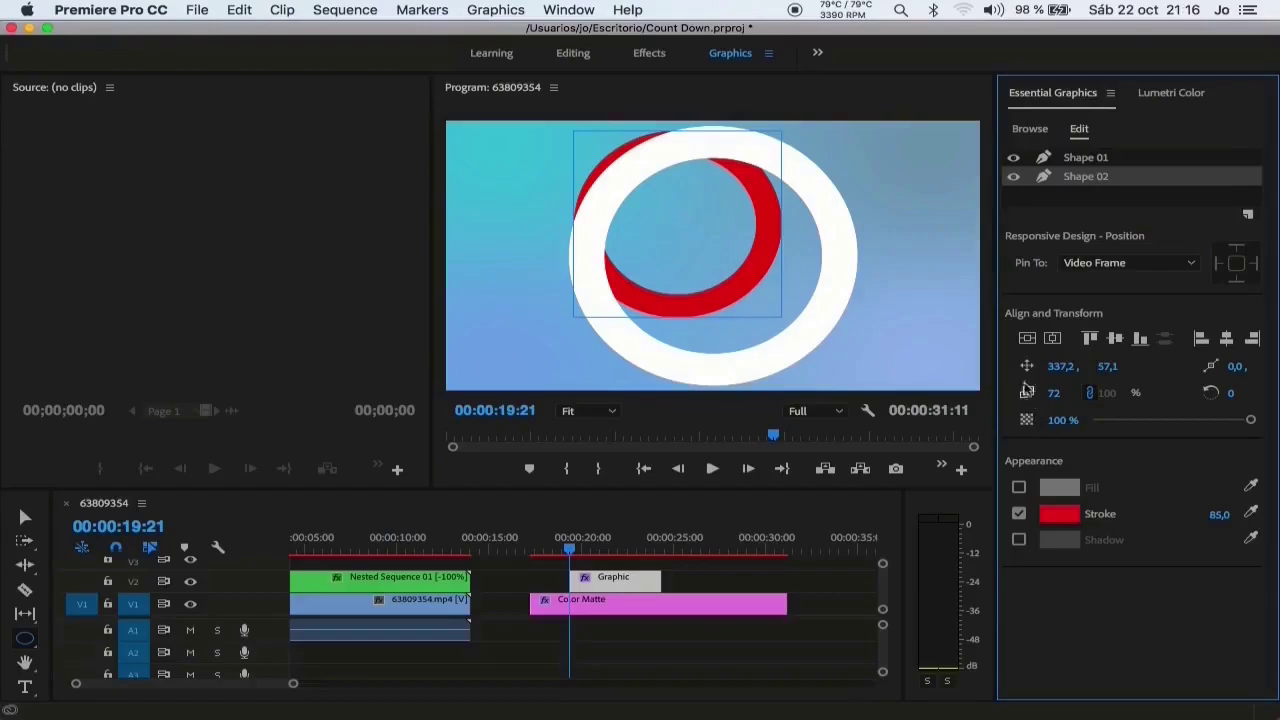
pyautogui.click(1027, 338)
pyautogui.click(1052, 340)
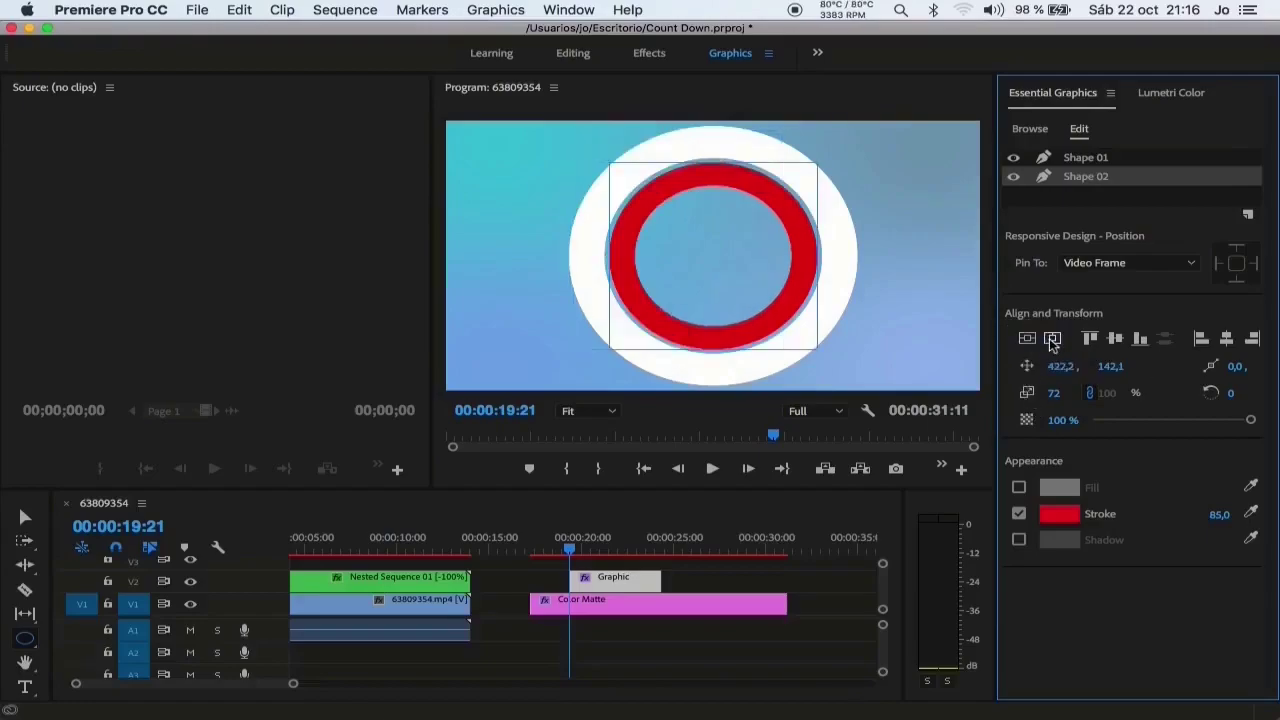
pyautogui.click(1064, 393)
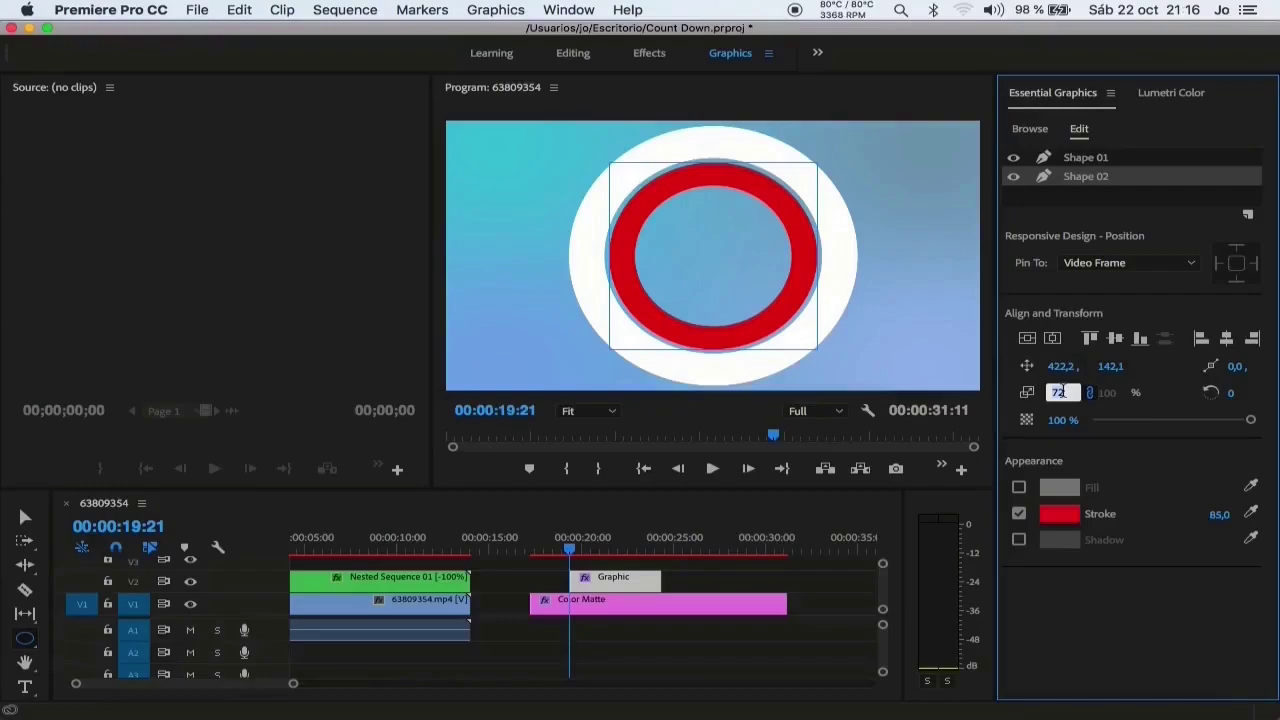
pyautogui.press('Up')
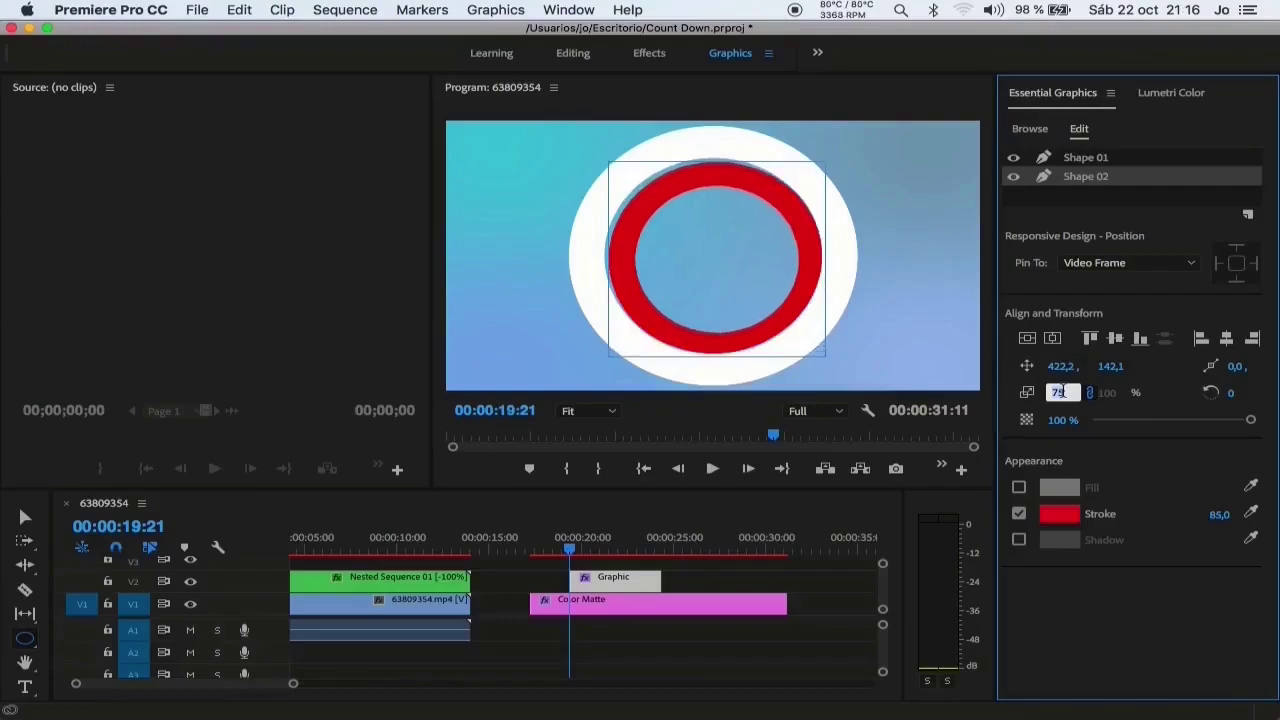
pyautogui.write('77')
pyautogui.click(1052, 338)
pyautogui.click(1029, 338)
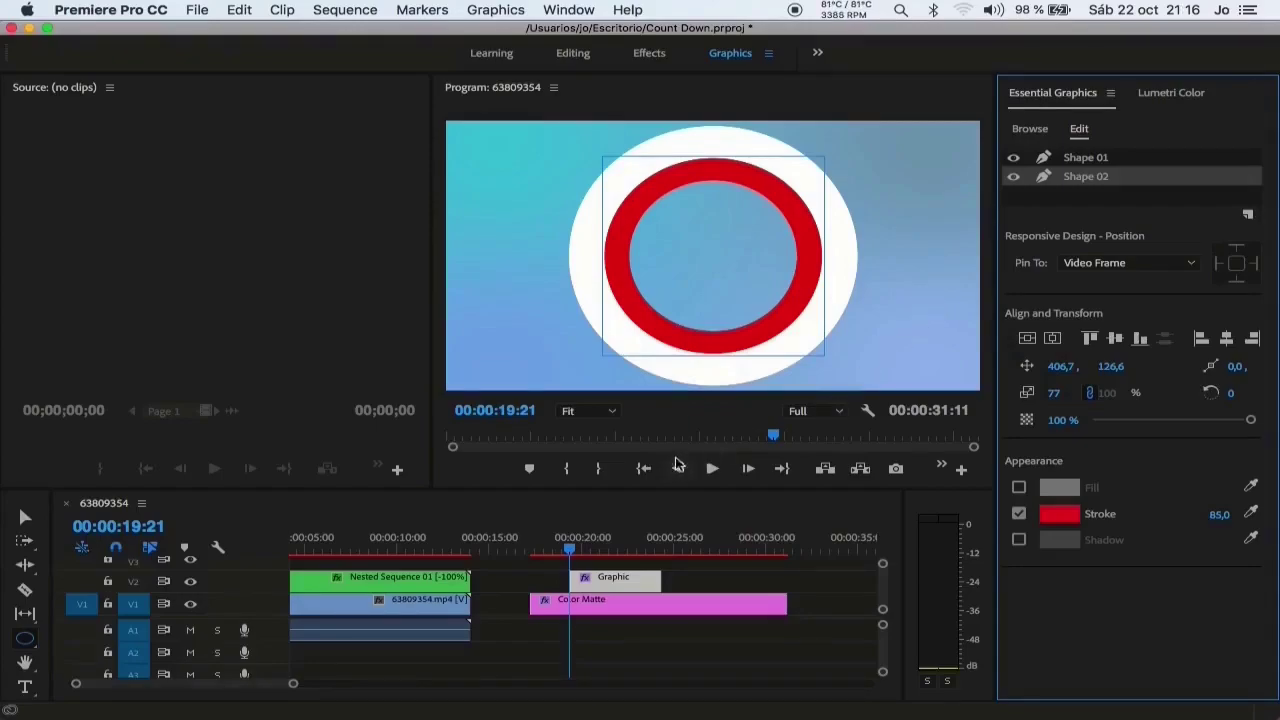
# - Extend the Graphic clip's start and end to span the full 14-second Color Matte
pyautogui.click(591, 582)
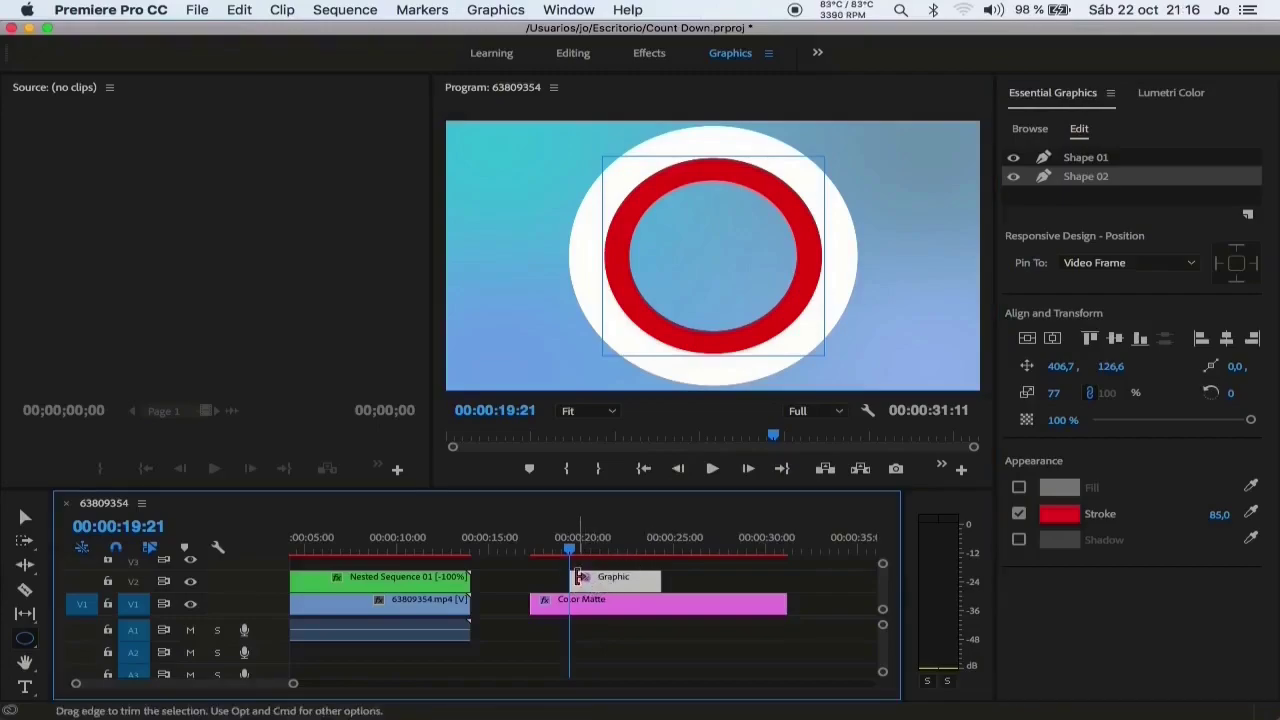
pyautogui.moveTo(573, 579); pyautogui.dragTo(531, 578)
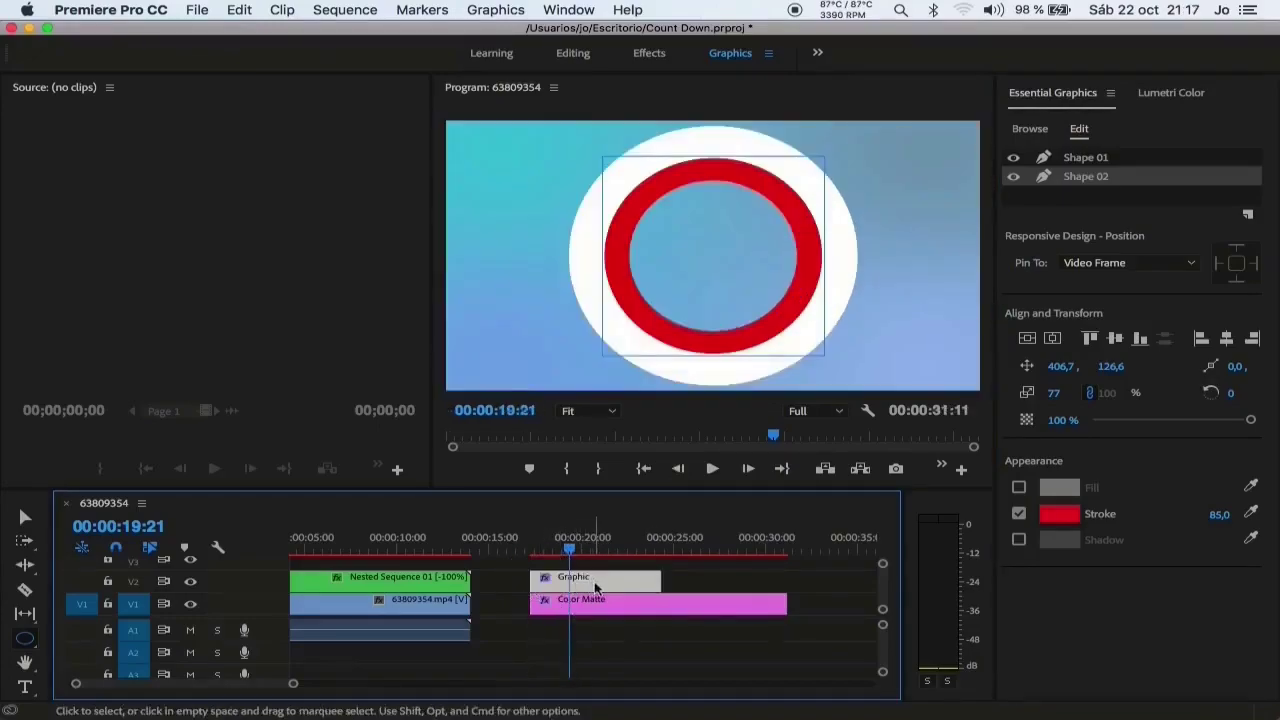
pyautogui.moveTo(651, 579); pyautogui.dragTo(786, 578)
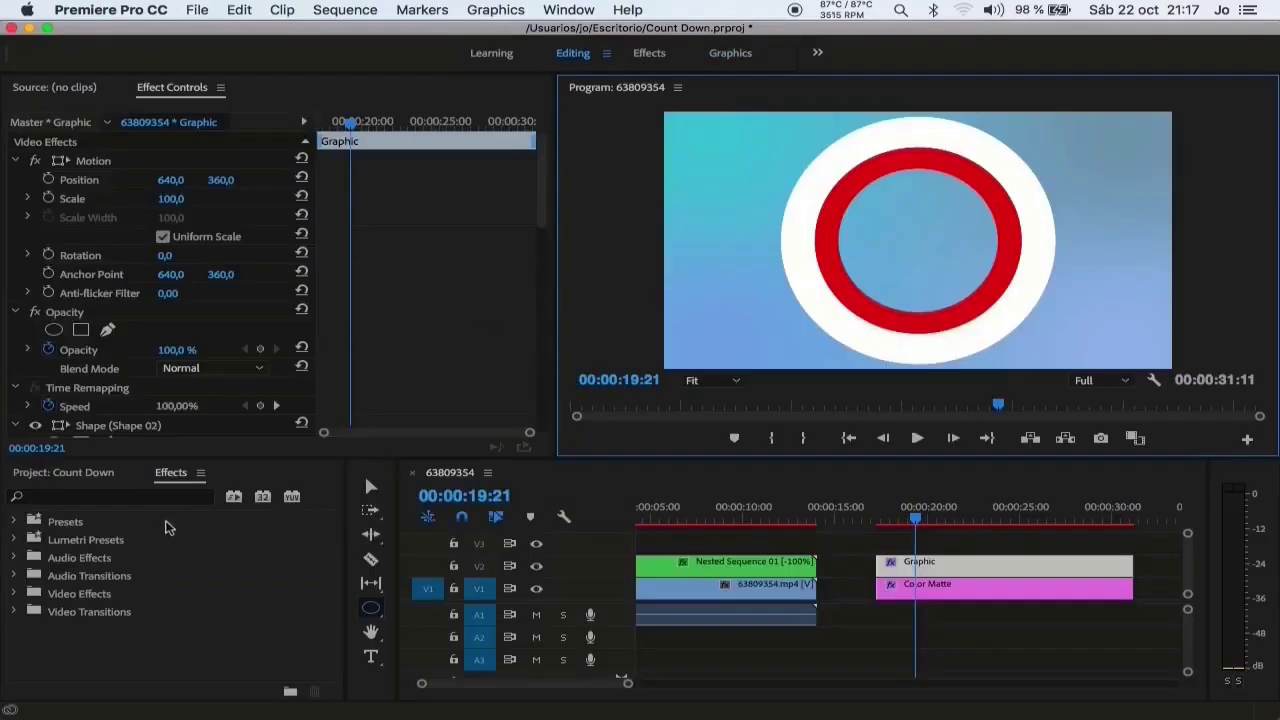
# - Find Radial Wipe via a 'radial' search and apply it to the ring Graphic clip
pyautogui.click(171, 495)
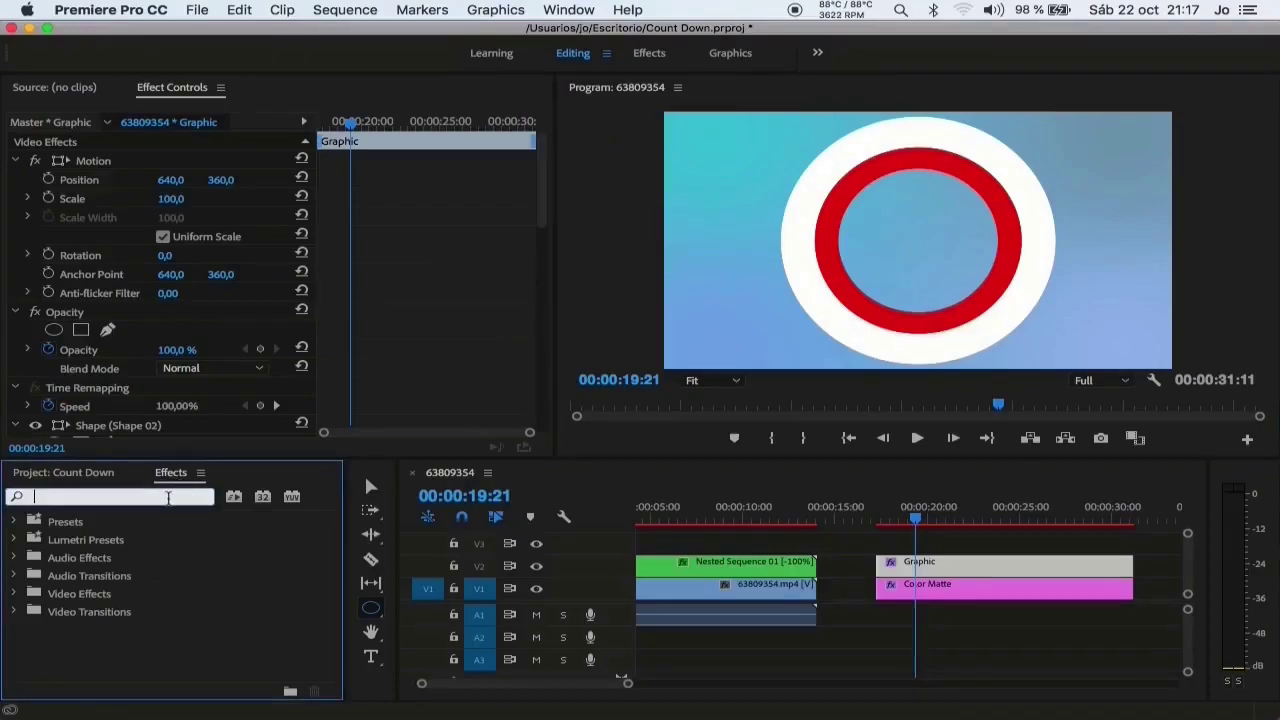
pyautogui.write('radi')
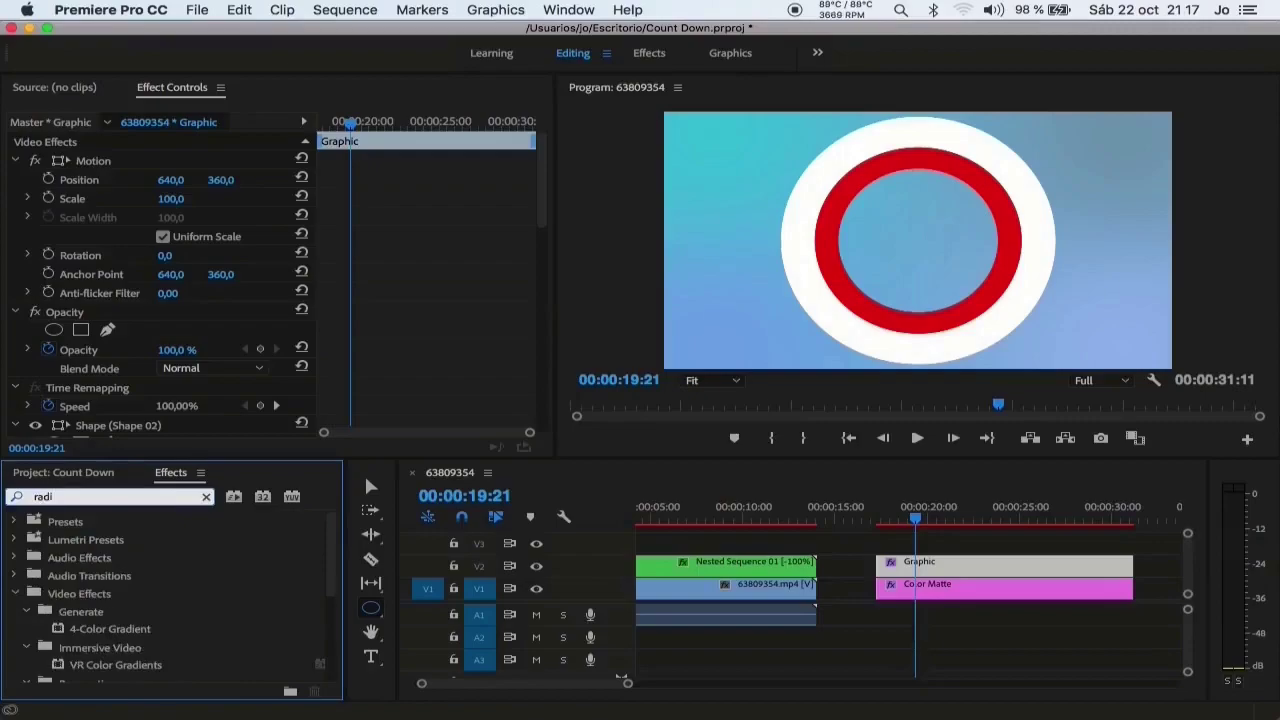
pyautogui.write('al')
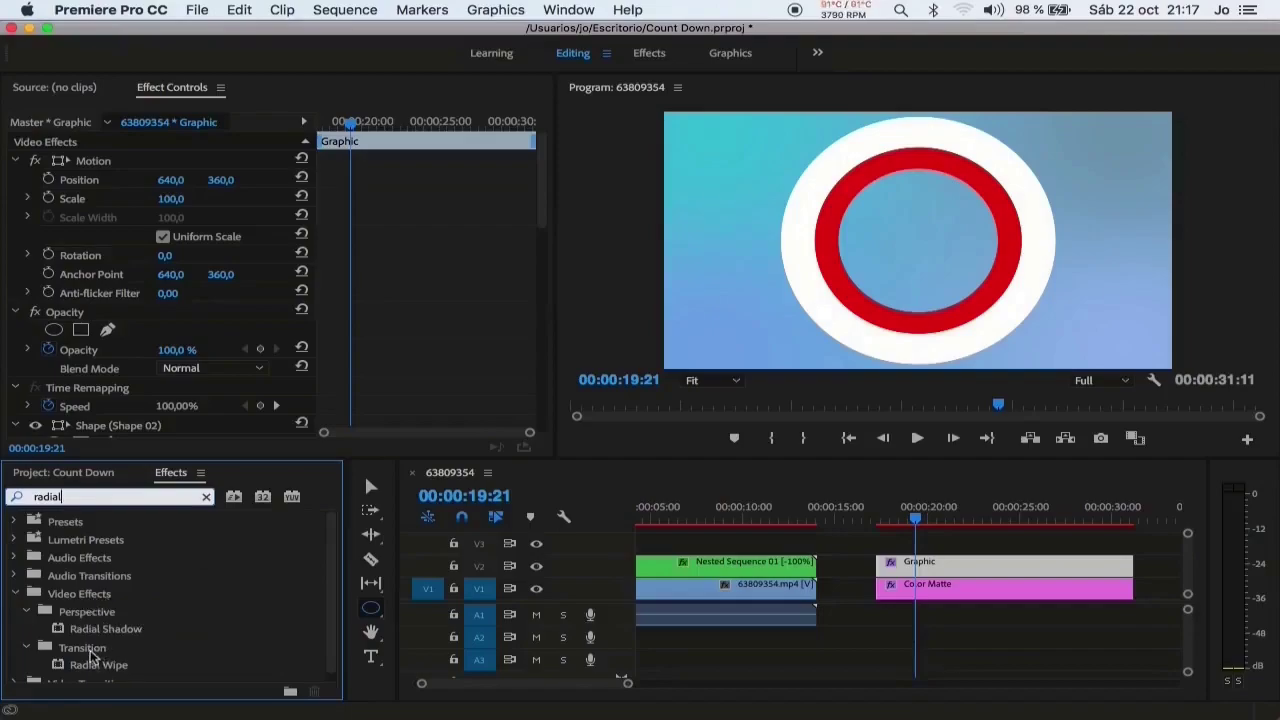
pyautogui.click(92, 666)
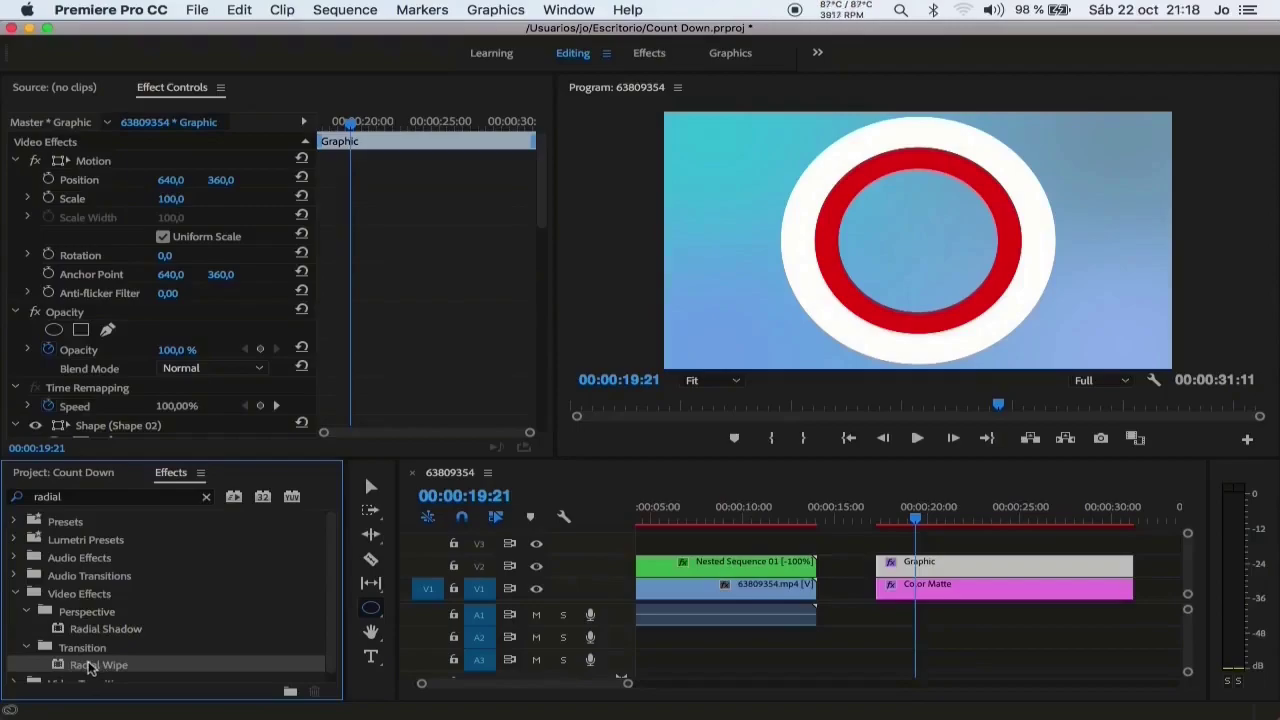
pyautogui.moveTo(92, 667); pyautogui.dragTo(895, 567)
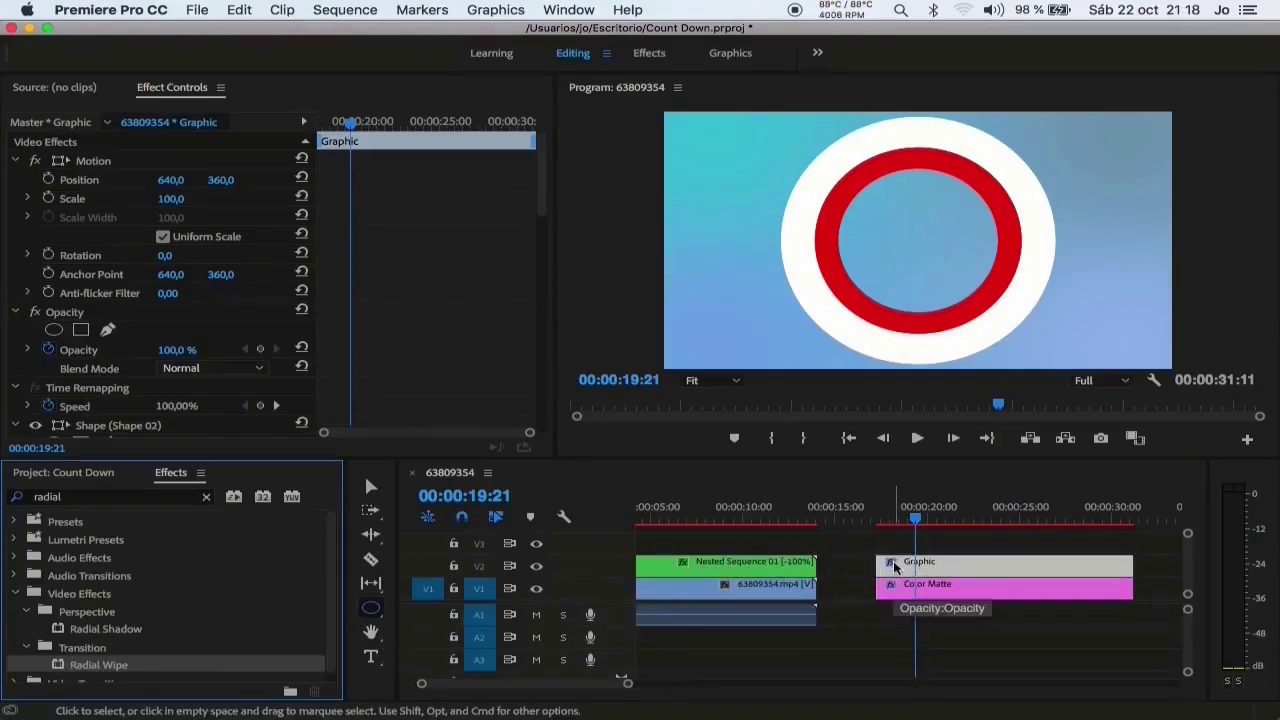
pyautogui.click(299, 115)
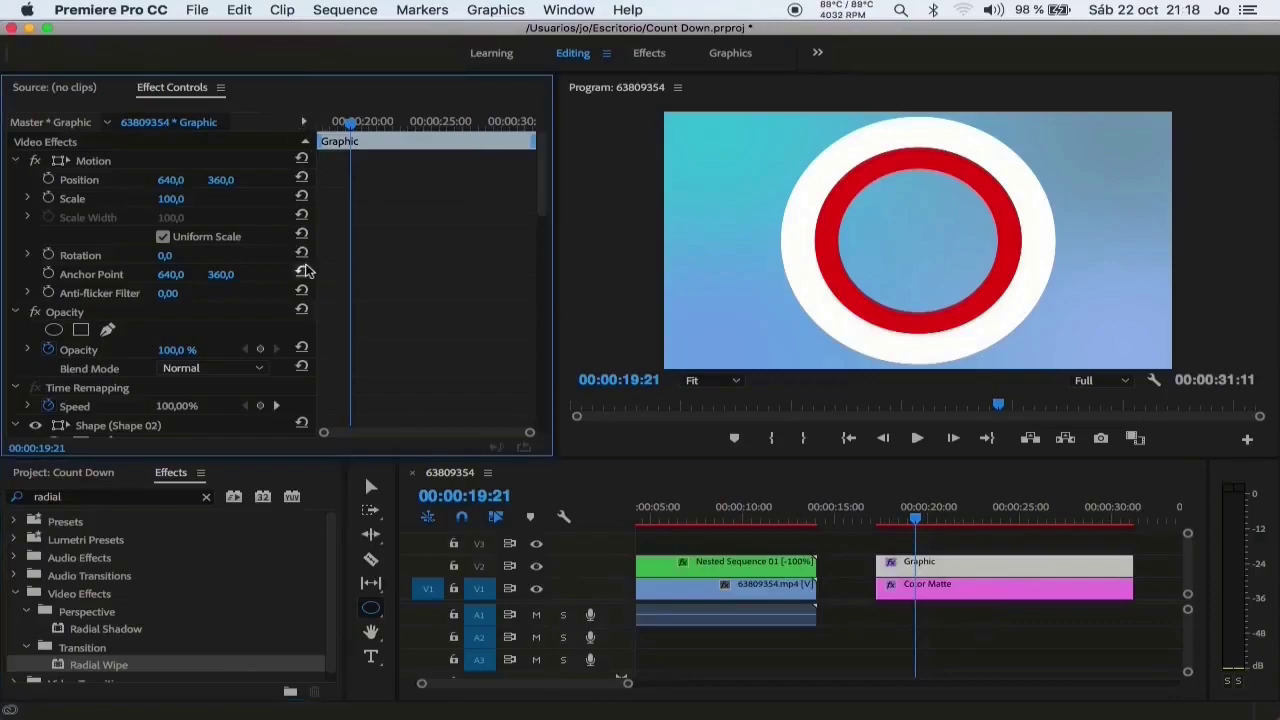
pyautogui.scroll(-5, 300, 280)
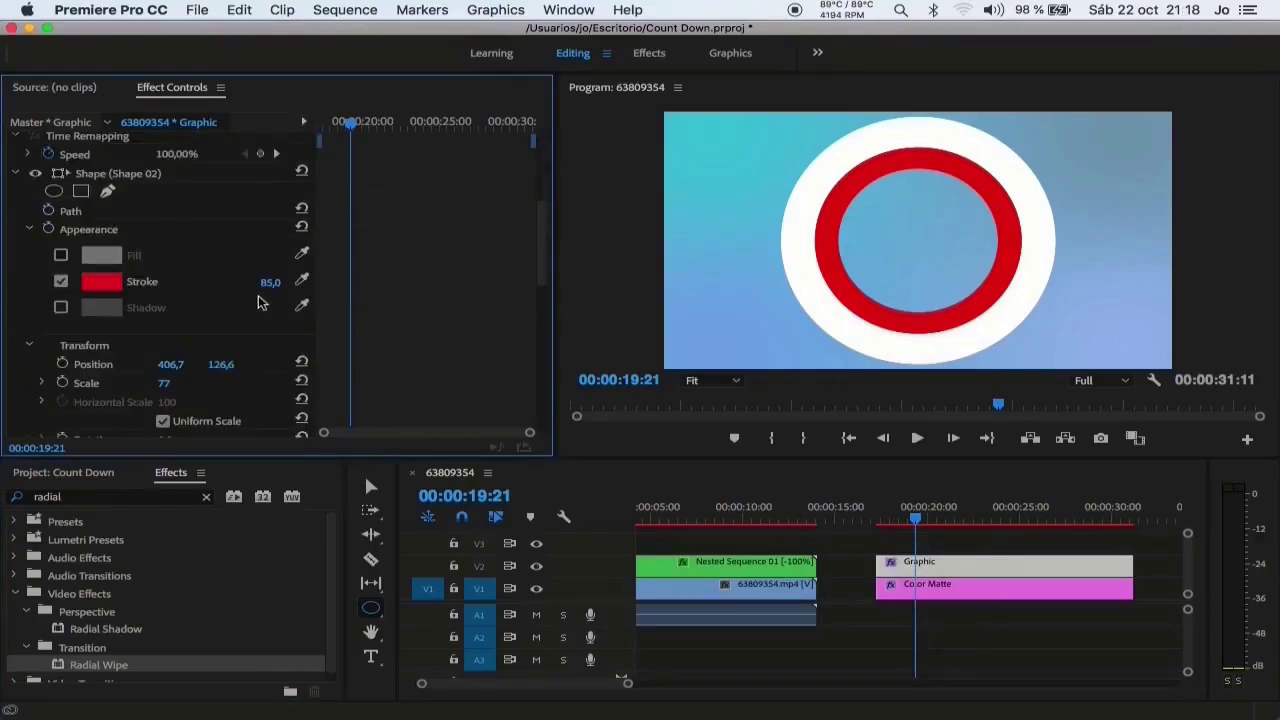
pyautogui.scroll(-1, 257, 302)
pyautogui.scroll(-3, 257, 302)
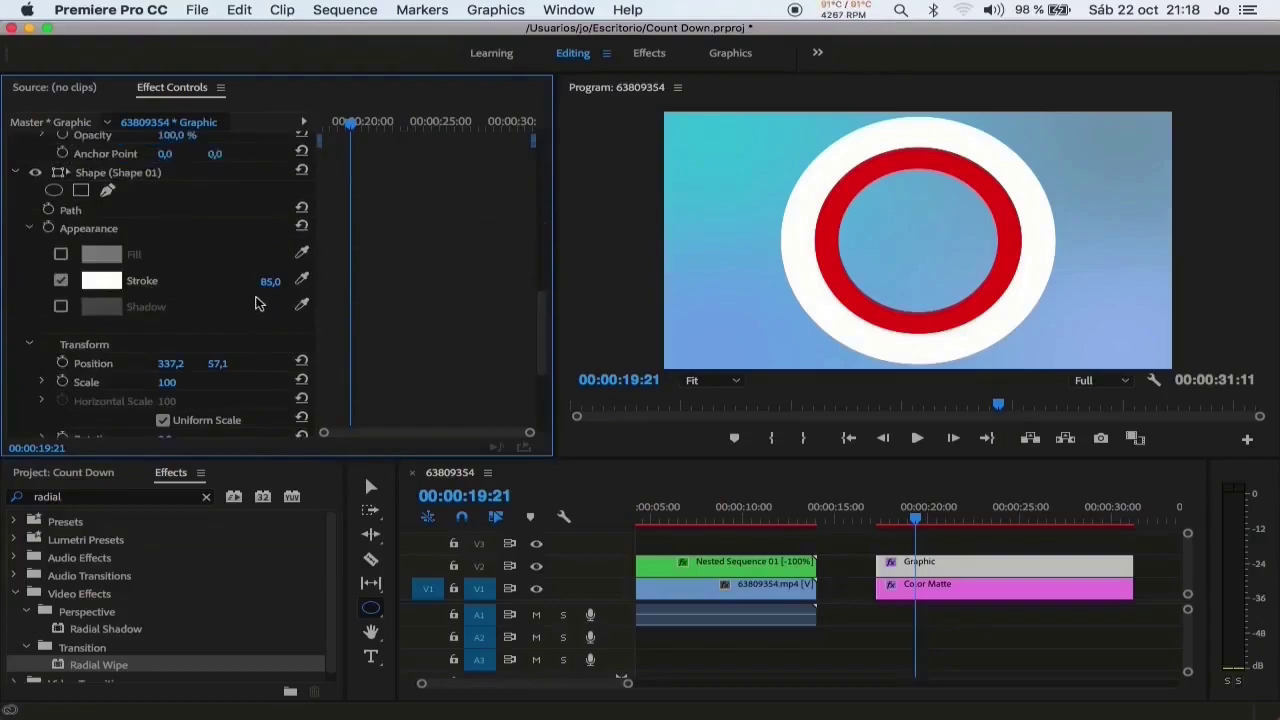
pyautogui.scroll(-4, 257, 302)
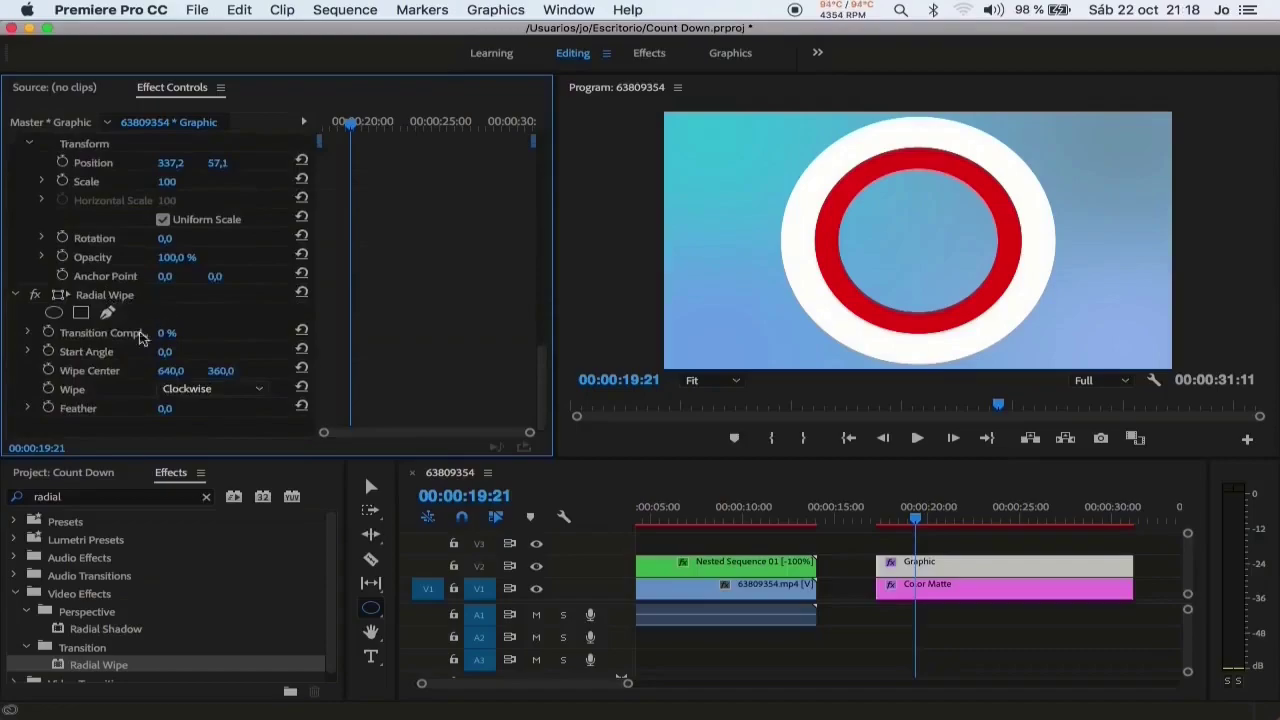
# - Keyframe Transition Completion from 0% to 100%, spacing the keyframes to lengthen the wipe
pyautogui.click(55, 333)
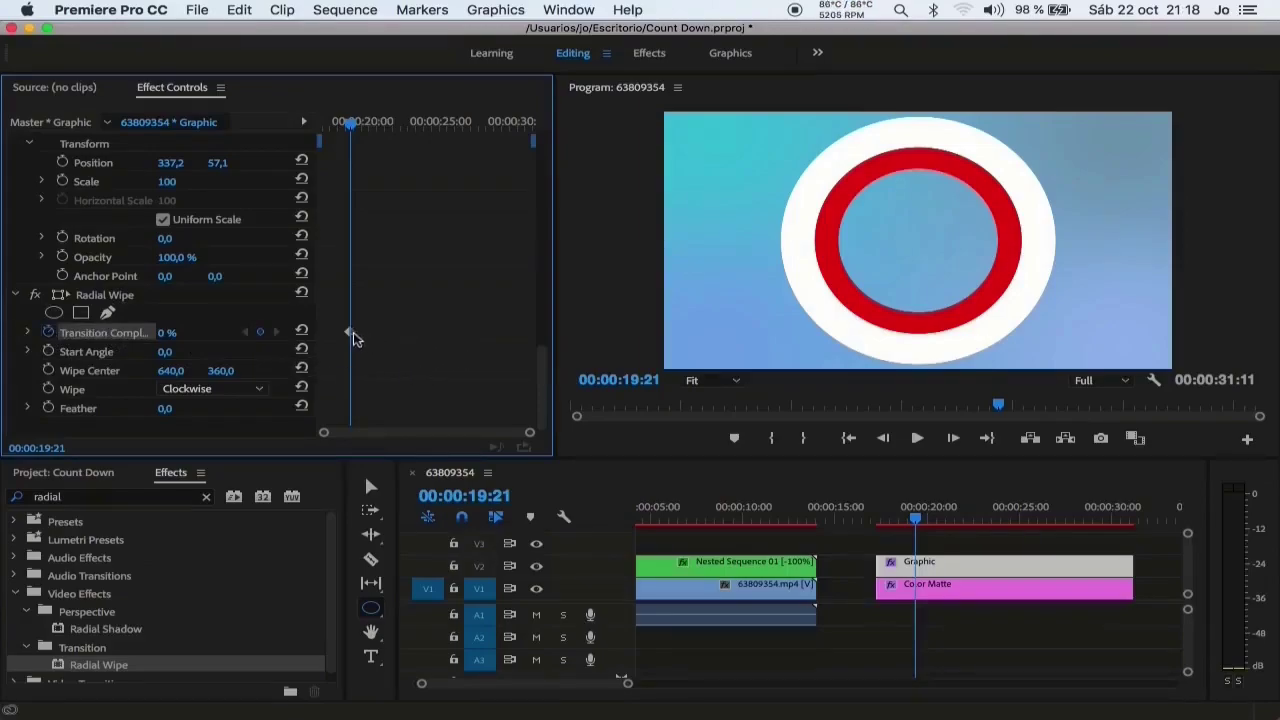
pyautogui.moveTo(350, 332); pyautogui.dragTo(319, 332)
pyautogui.click(166, 332)
pyautogui.write('100')
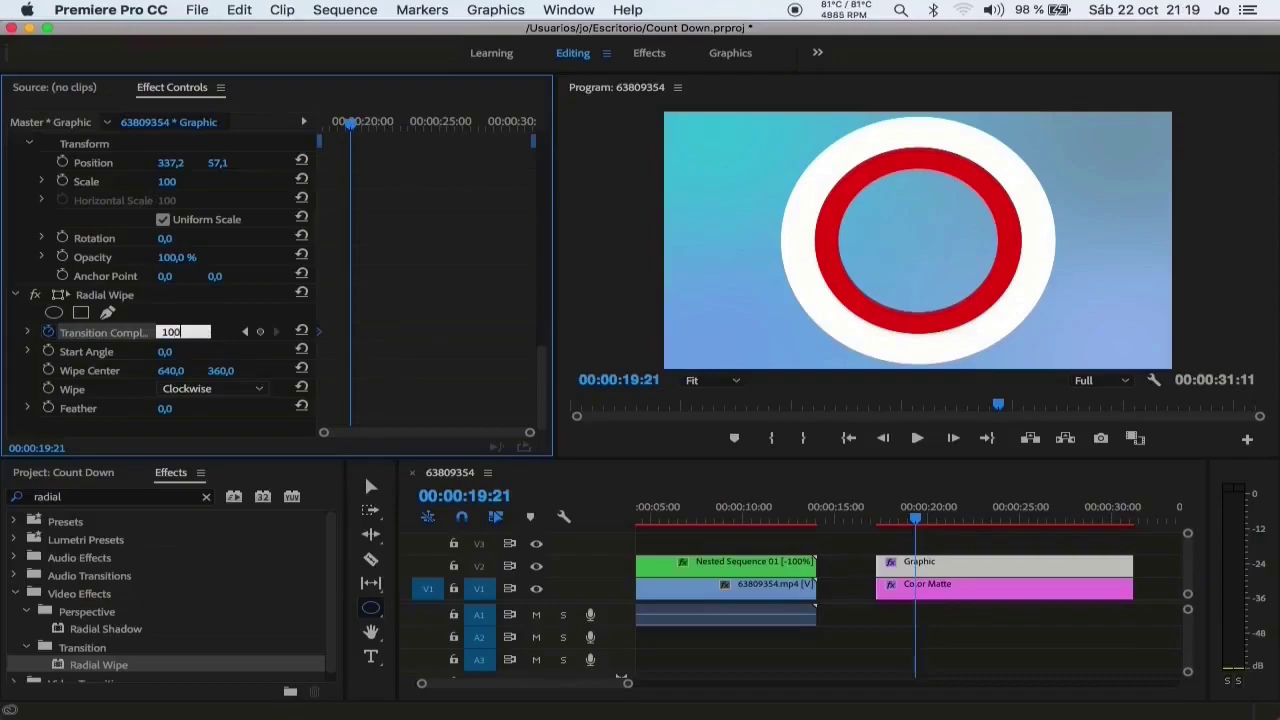
pyautogui.press('Return')
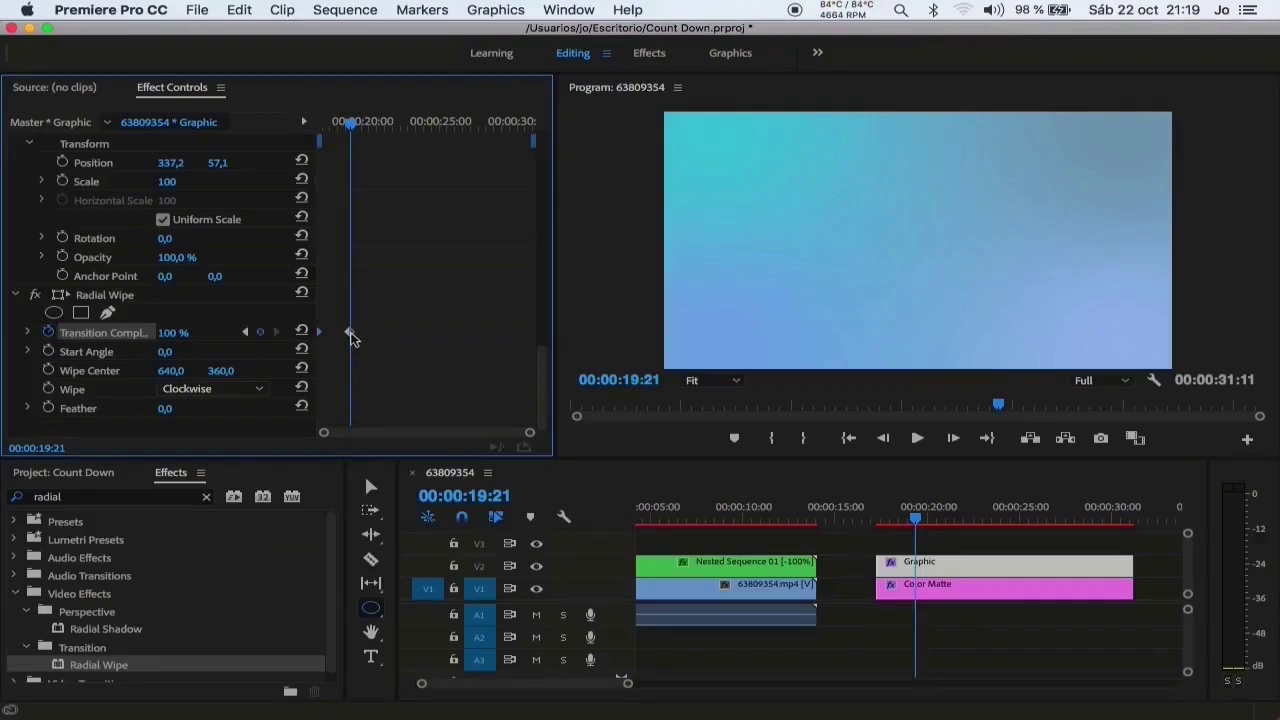
pyautogui.moveTo(351, 336); pyautogui.dragTo(535, 338)
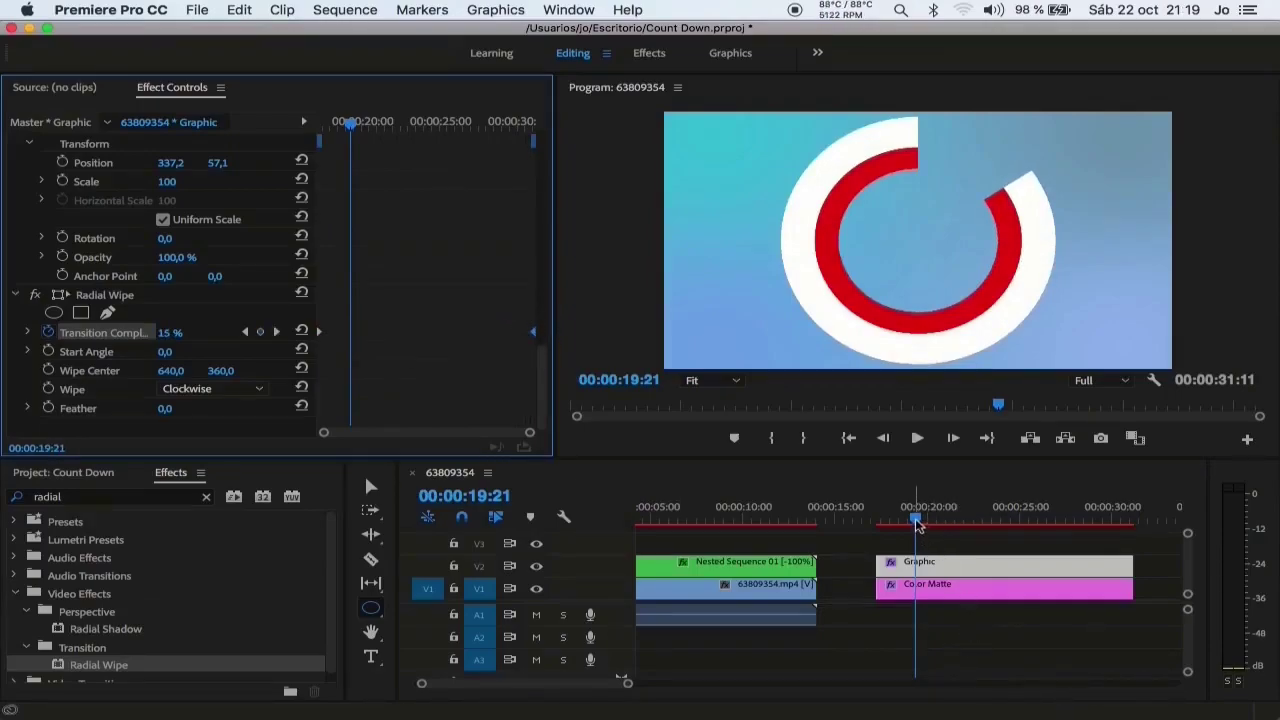
pyautogui.moveTo(916, 524)
pyautogui.mouseDown()
pyautogui.moveTo(948, 528)
pyautogui.moveTo(935, 530)
pyautogui.mouseUp()
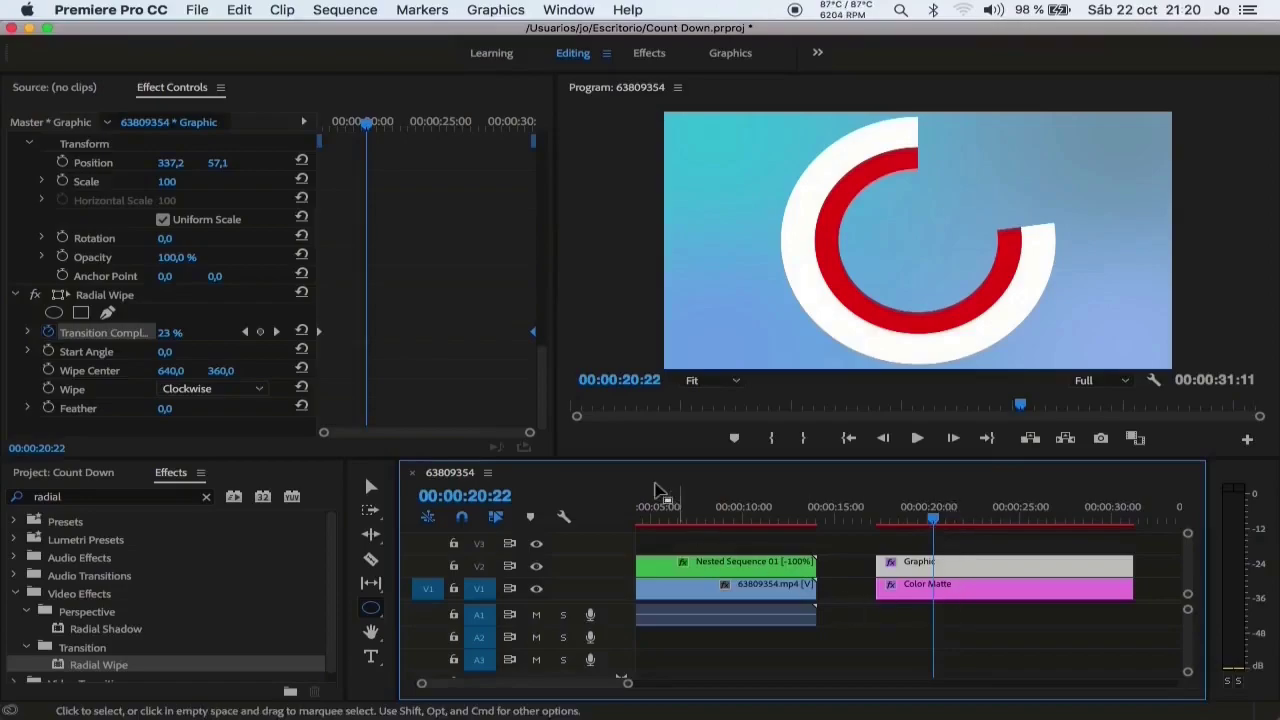
# - Apply Ease In to the 100% keyframe and Ease Out to the 0% keyframe
pyautogui.rightClick(530, 336)
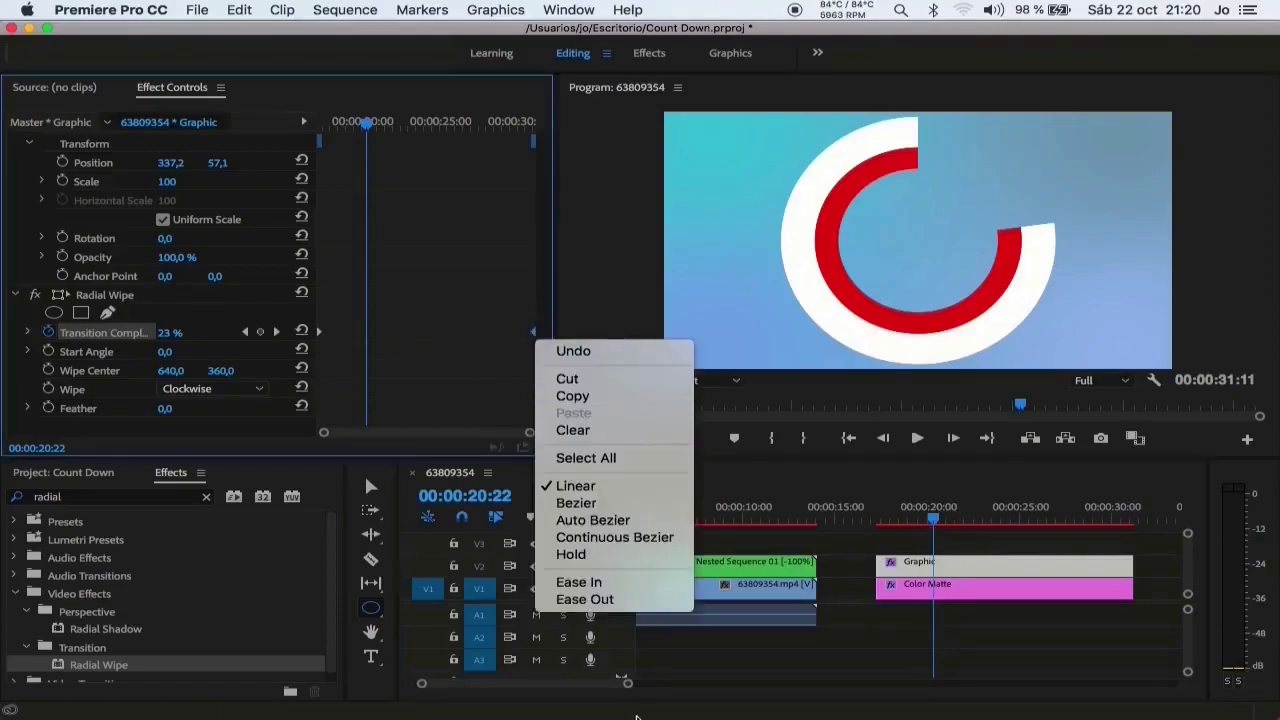
pyautogui.click(578, 584)
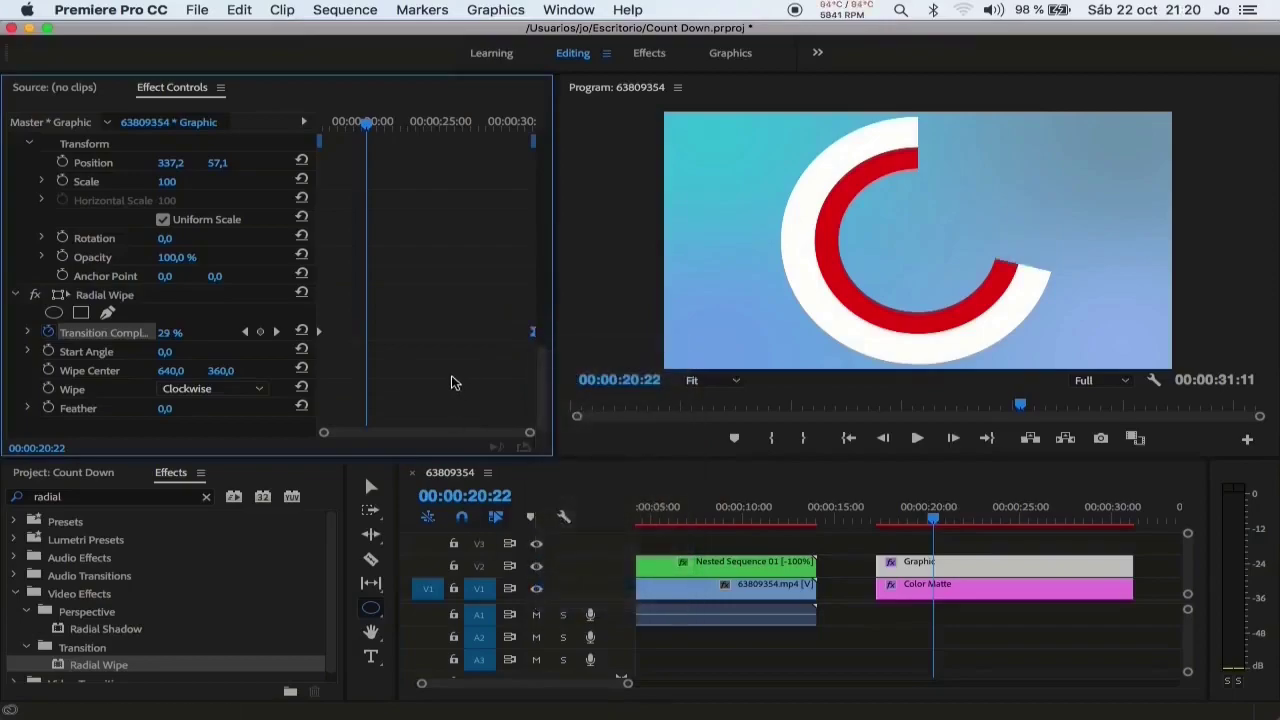
pyautogui.rightClick(320, 338)
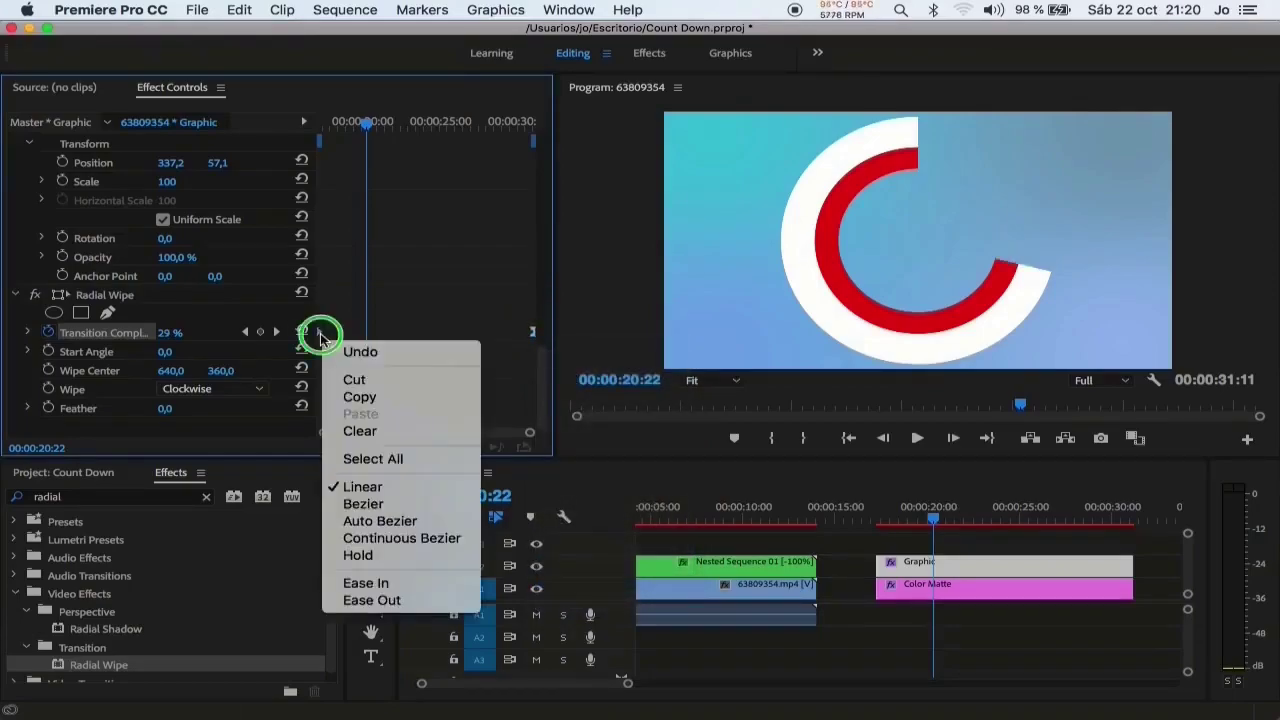
pyautogui.click(384, 601)
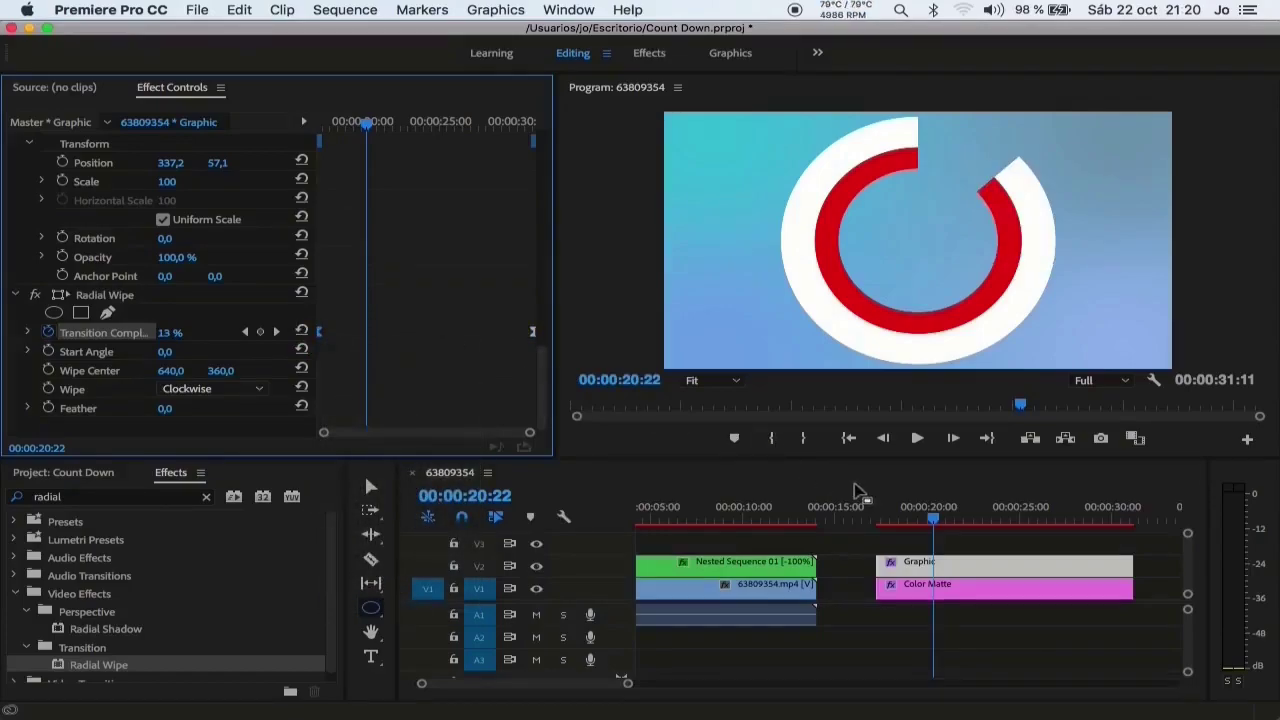
pyautogui.moveTo(932, 519); pyautogui.dragTo(881, 529)
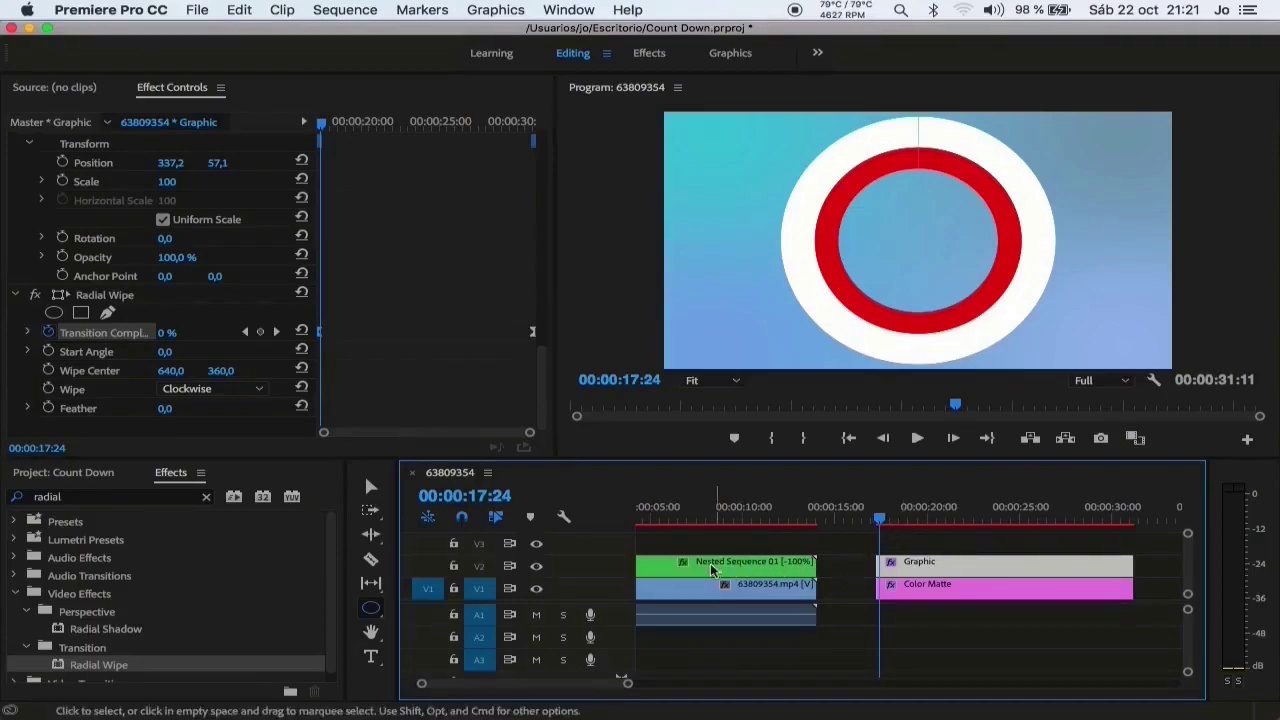
# - Move the Nested Sequence to V3, set its Position Y to 216, and play it back
pyautogui.click(714, 569)
pyautogui.moveTo(705, 567); pyautogui.dragTo(1010, 545)
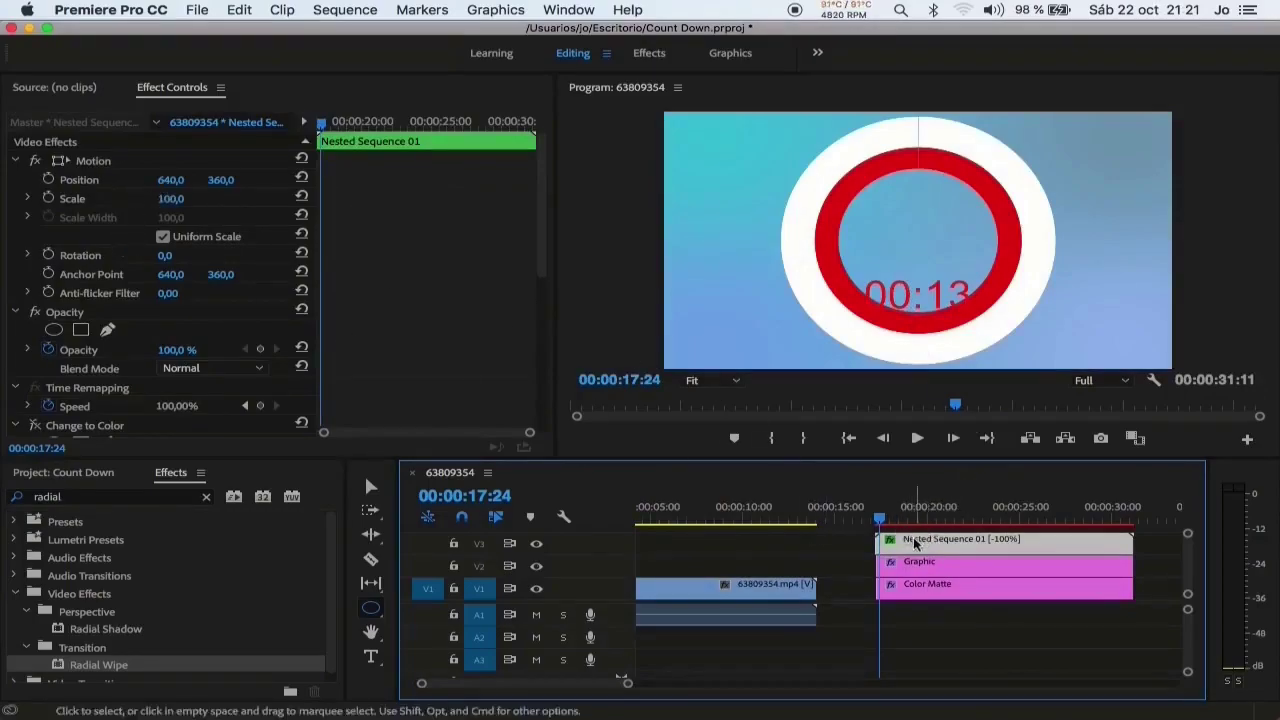
pyautogui.click(222, 180)
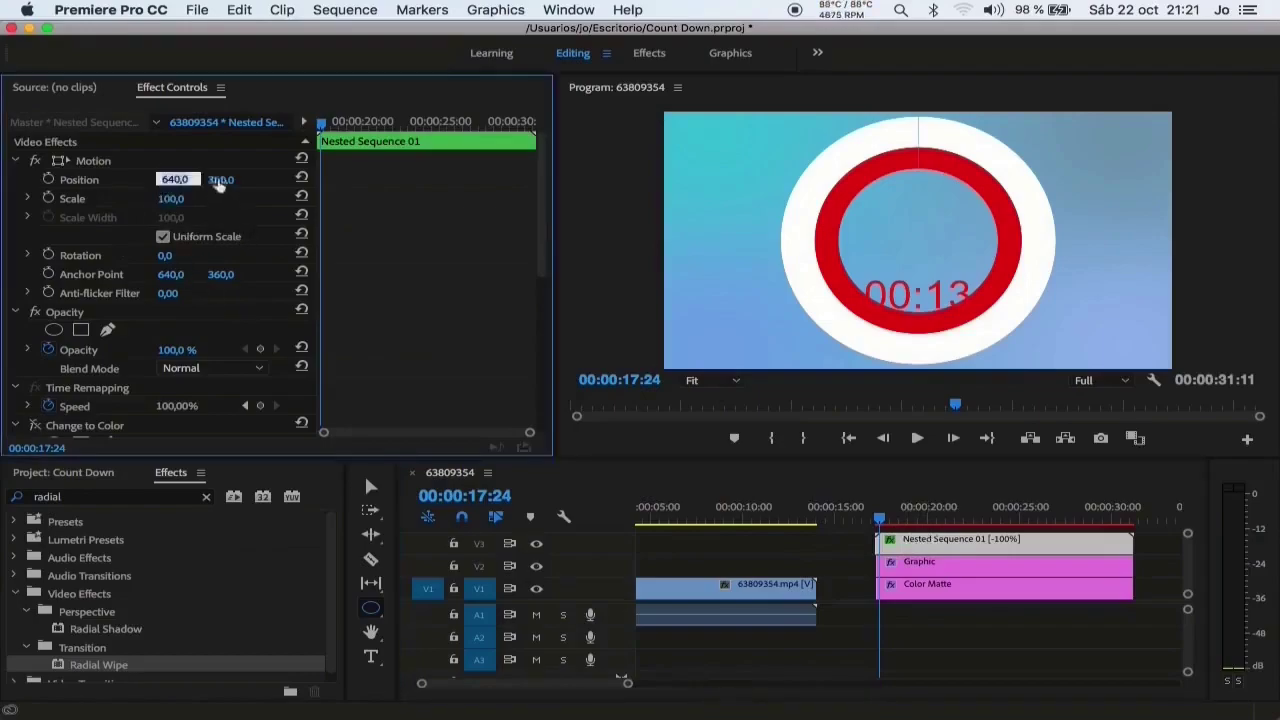
pyautogui.press('Down')
pyautogui.press('Down')
pyautogui.press('Down')
pyautogui.press('Down')
pyautogui.press('Down')
pyautogui.press('Down')
pyautogui.press('Down')
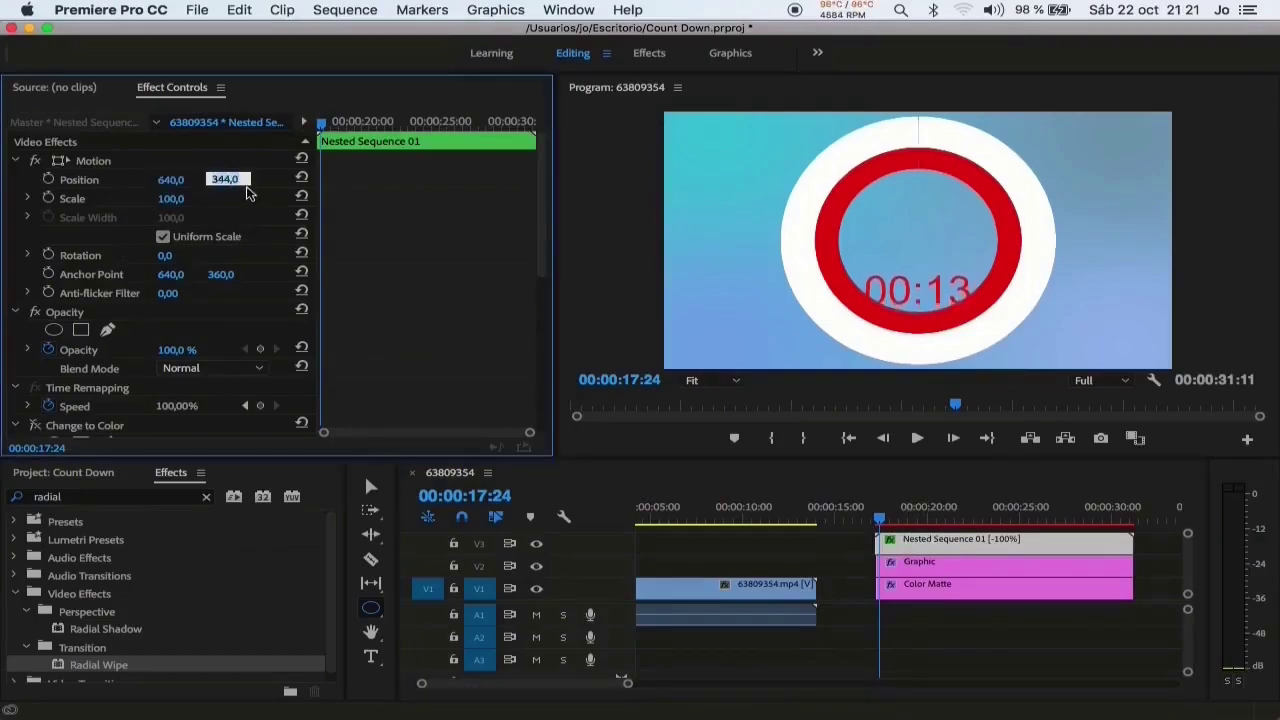
pyautogui.press('Down')
pyautogui.press('Down')
pyautogui.press('Down')
pyautogui.press('Down')
pyautogui.press('Down')
pyautogui.press('Down')
pyautogui.press('Down')
pyautogui.press('Down')
pyautogui.press('Down')
pyautogui.press('Down')
pyautogui.press('Down')
pyautogui.press('Down')
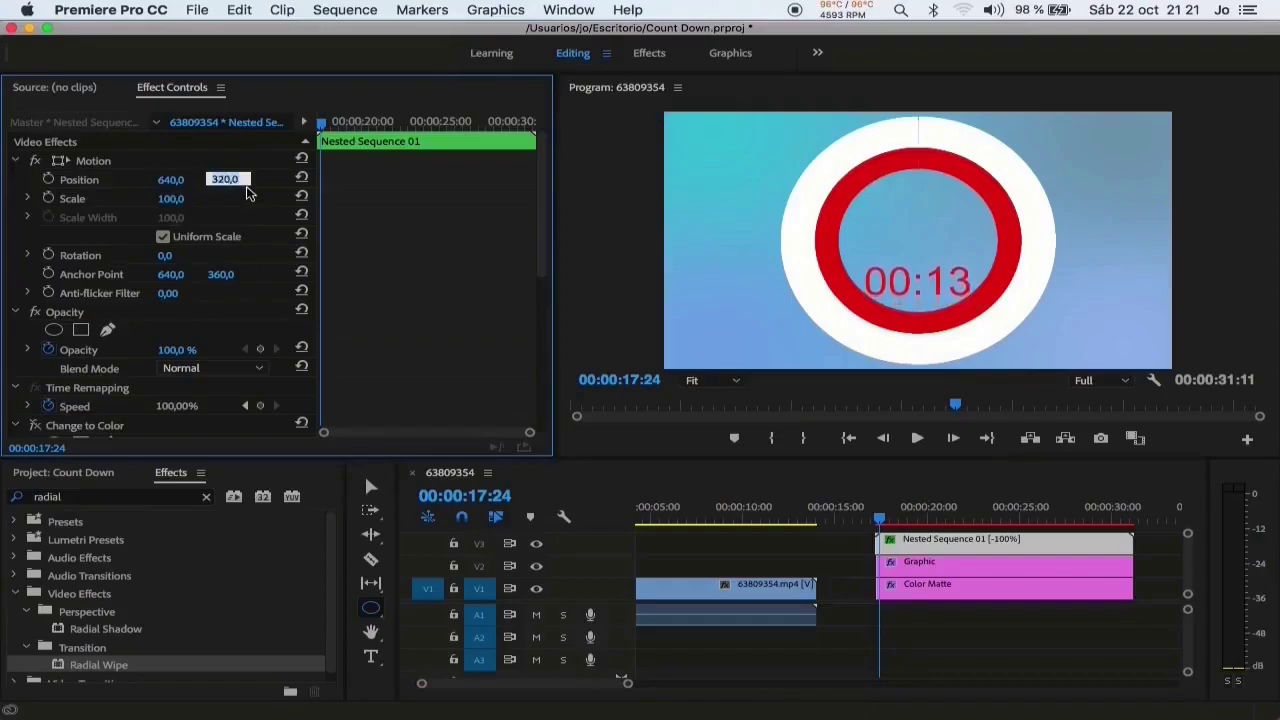
pyautogui.press('Down')
pyautogui.press('Down')
pyautogui.press('Down')
pyautogui.press('Down')
pyautogui.press('Down')
pyautogui.press('Down')
pyautogui.press('Down')
pyautogui.press('Down')
pyautogui.press('Down')
pyautogui.press('Down')
pyautogui.press('Down')
pyautogui.press('Down')
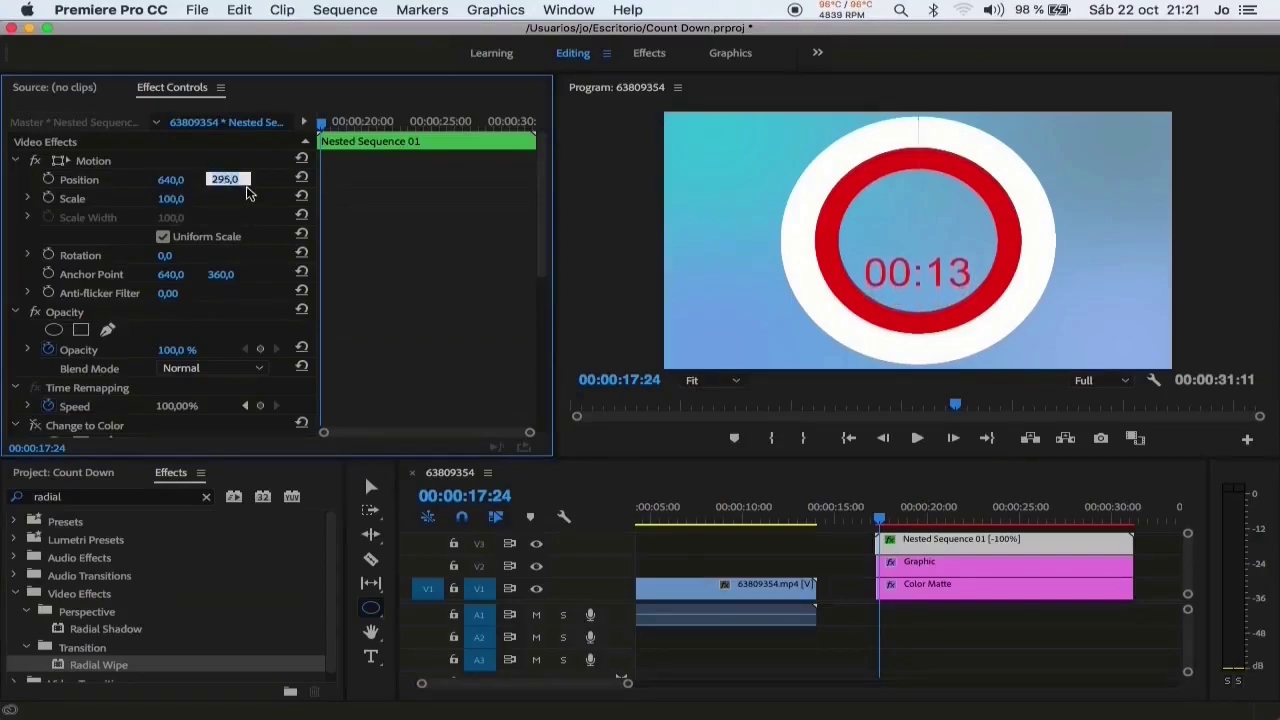
pyautogui.press('Down')
pyautogui.press('Down')
pyautogui.press('Down')
pyautogui.press('Down')
pyautogui.press('Down')
pyautogui.press('Down')
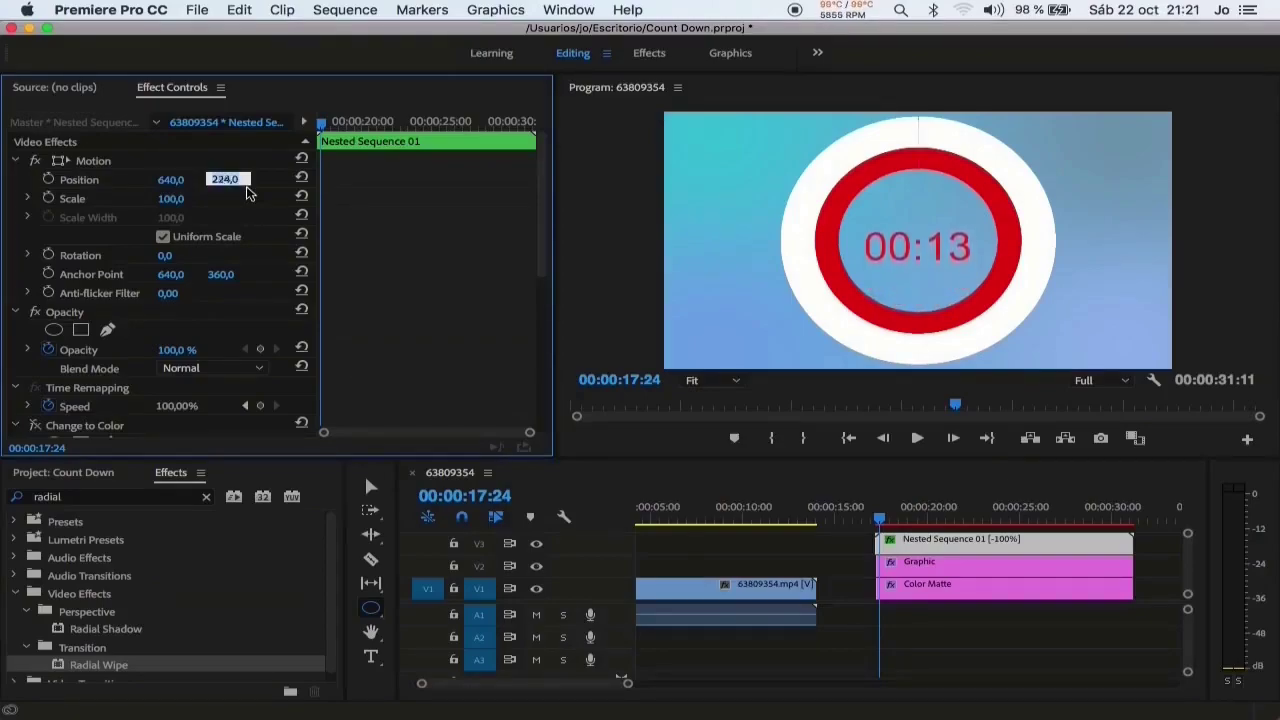
pyautogui.write('216')
pyautogui.press('Return')
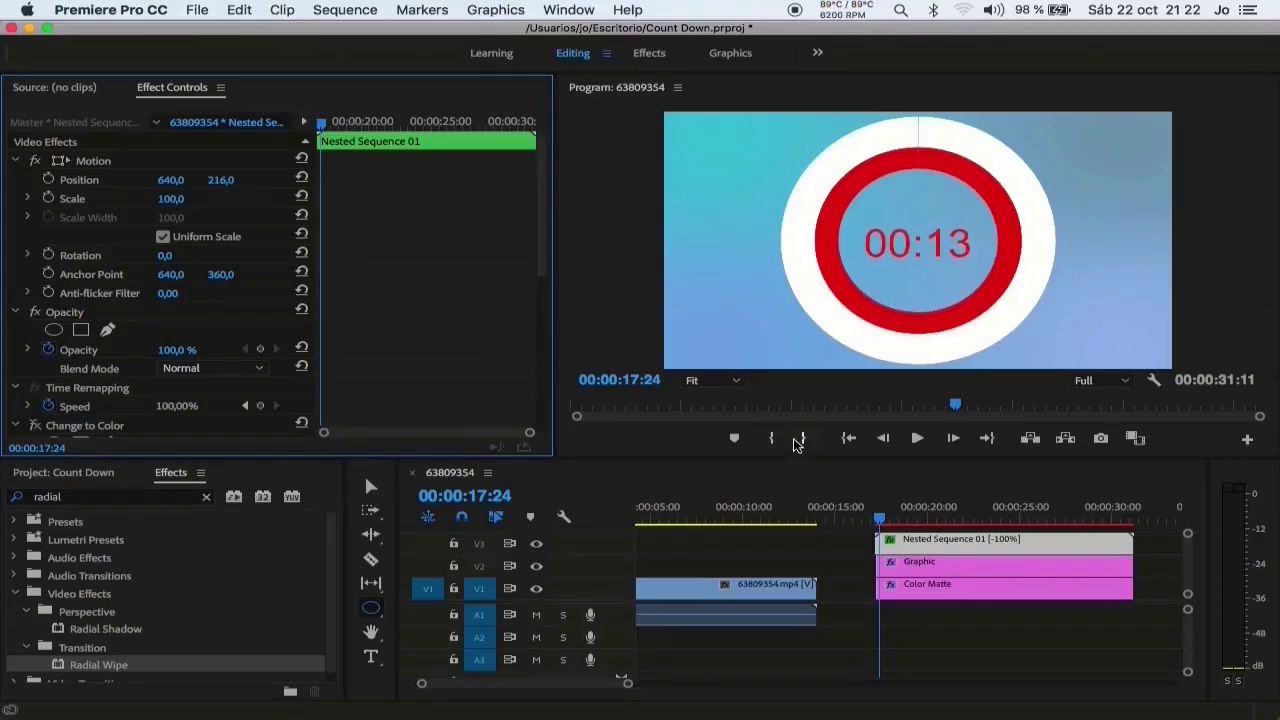
pyautogui.press('space')
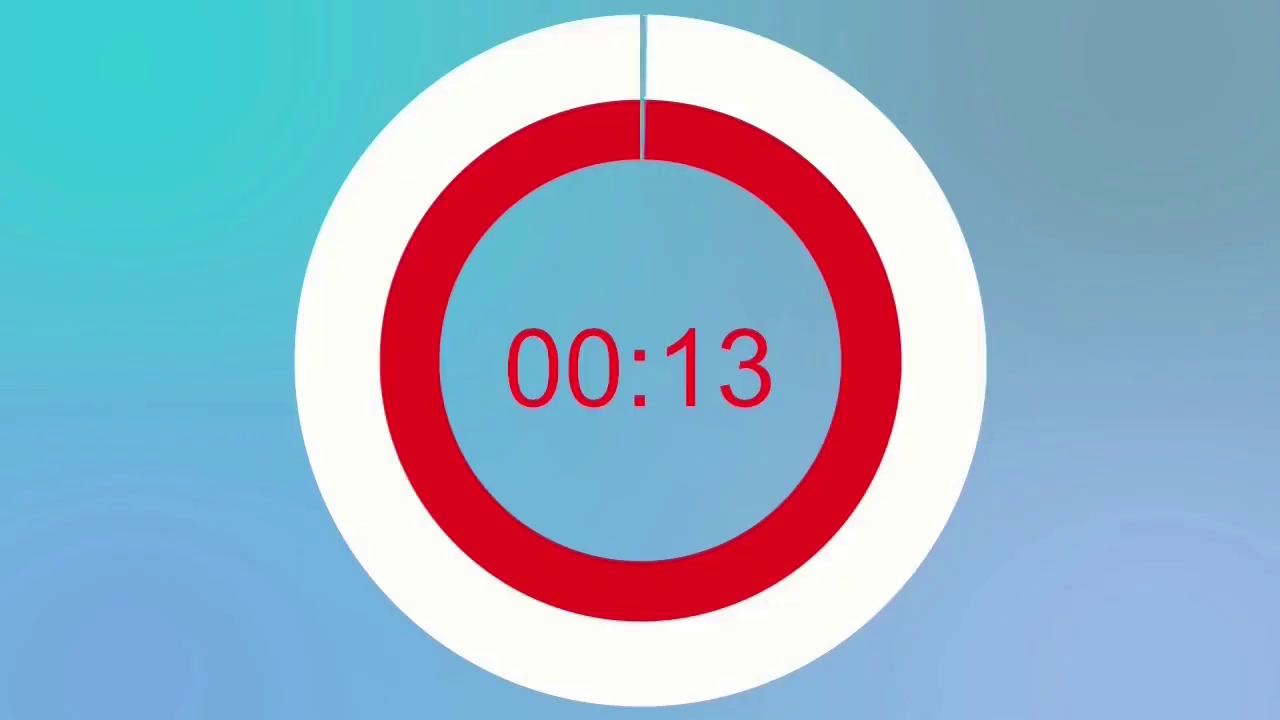